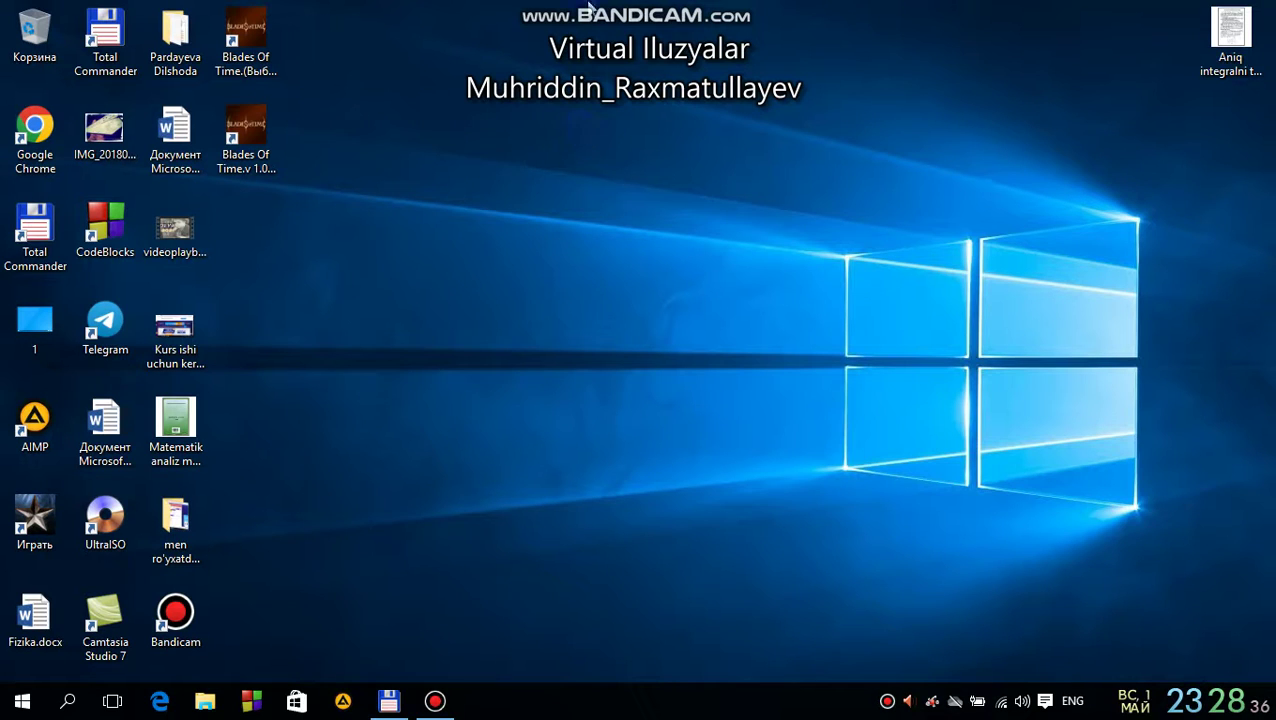
right_click(498, 125)
left_click(535, 205)
right_click(480, 98)
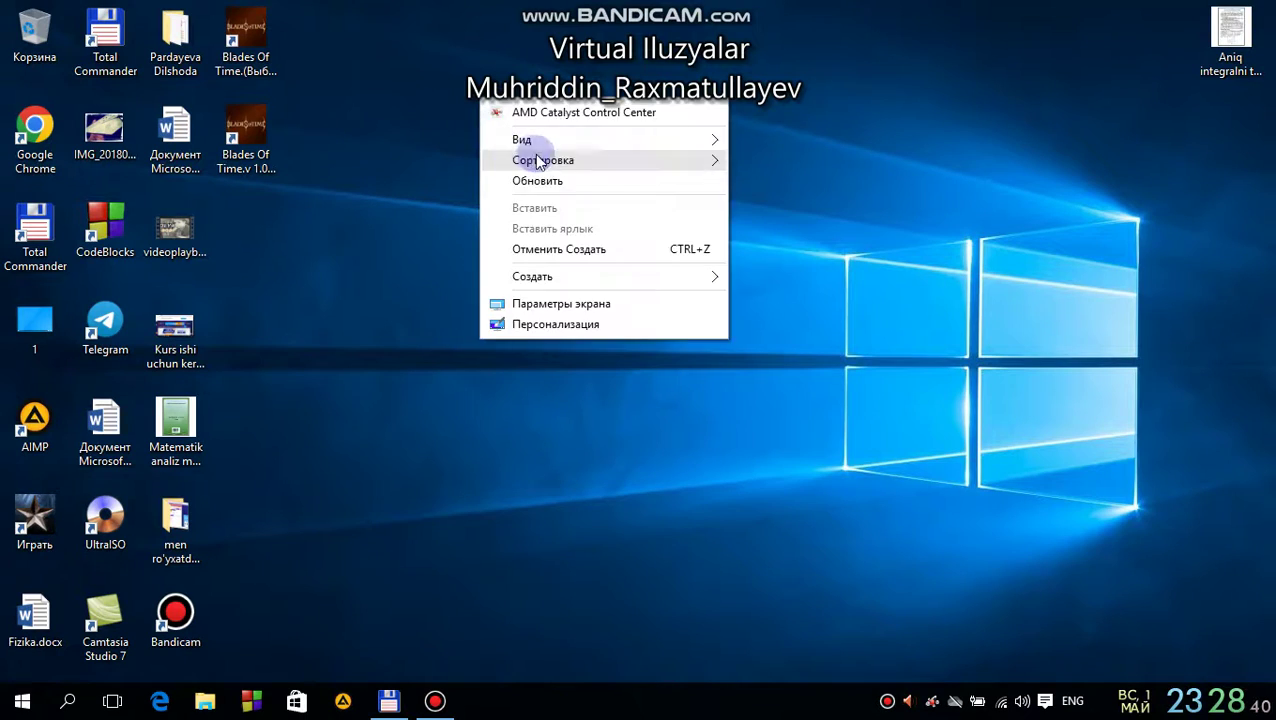
left_click(512, 182)
Switch to Total Commander and move up from the Bandicam Yangi folder to the root of drive D.
left_click(388, 700)
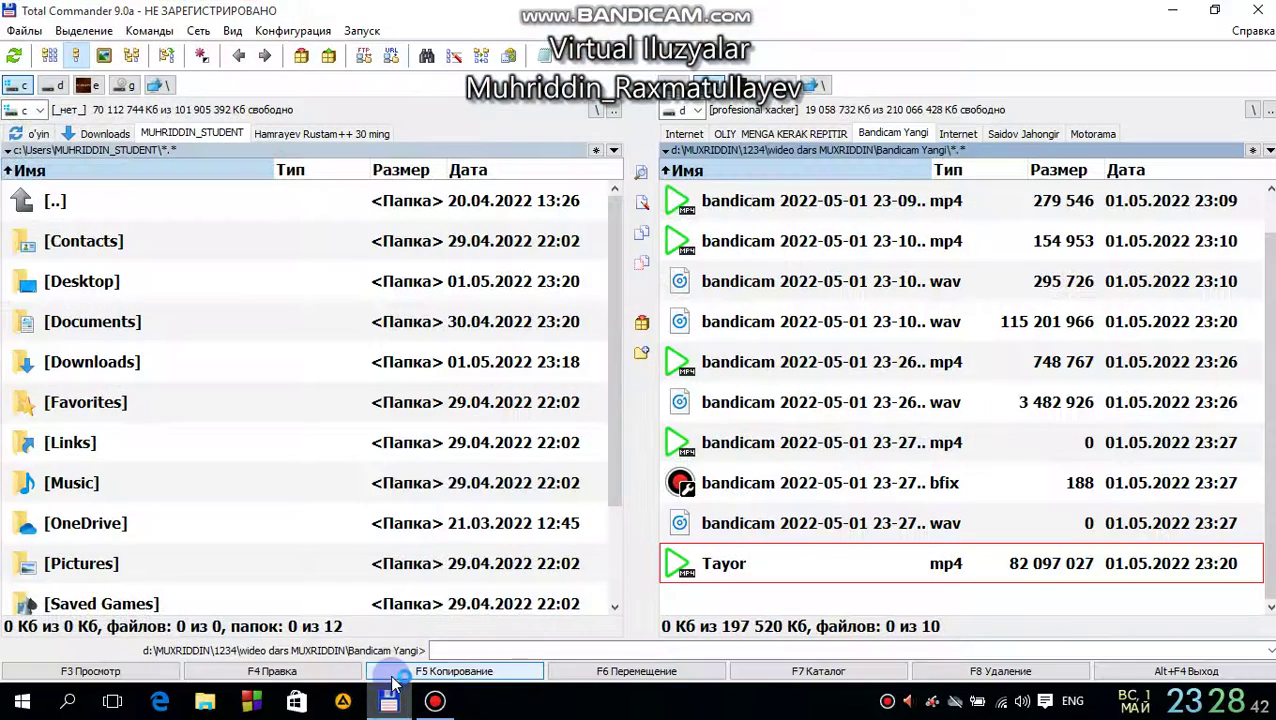
left_click(988, 288)
key("BackSpace")
key("BackSpace")
key("BackSpace")
key("BackSpace")
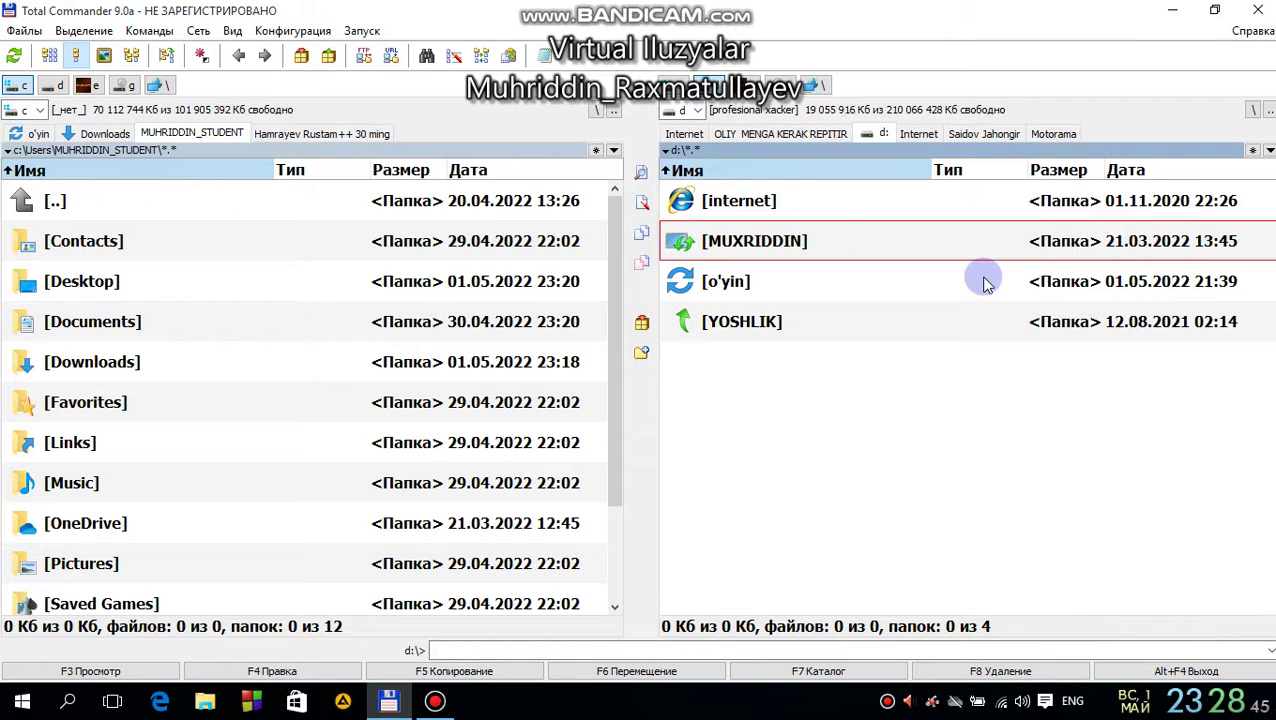
Open the personal folder on drive D, go into UNVERSITET DARSLAR and open its FIZIKA- MATEMATIKA FALULTETI subfolder.
left_click(856, 240)
double_click(856, 240)
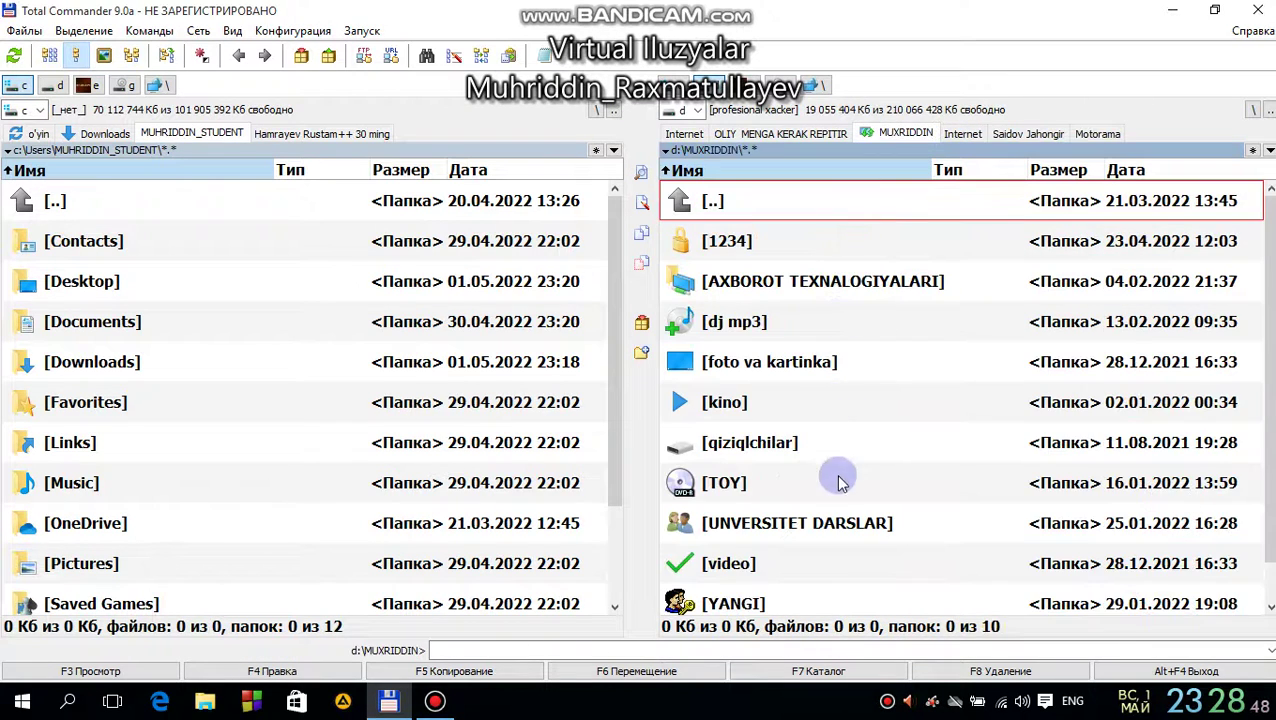
double_click(849, 521)
double_click(815, 322)
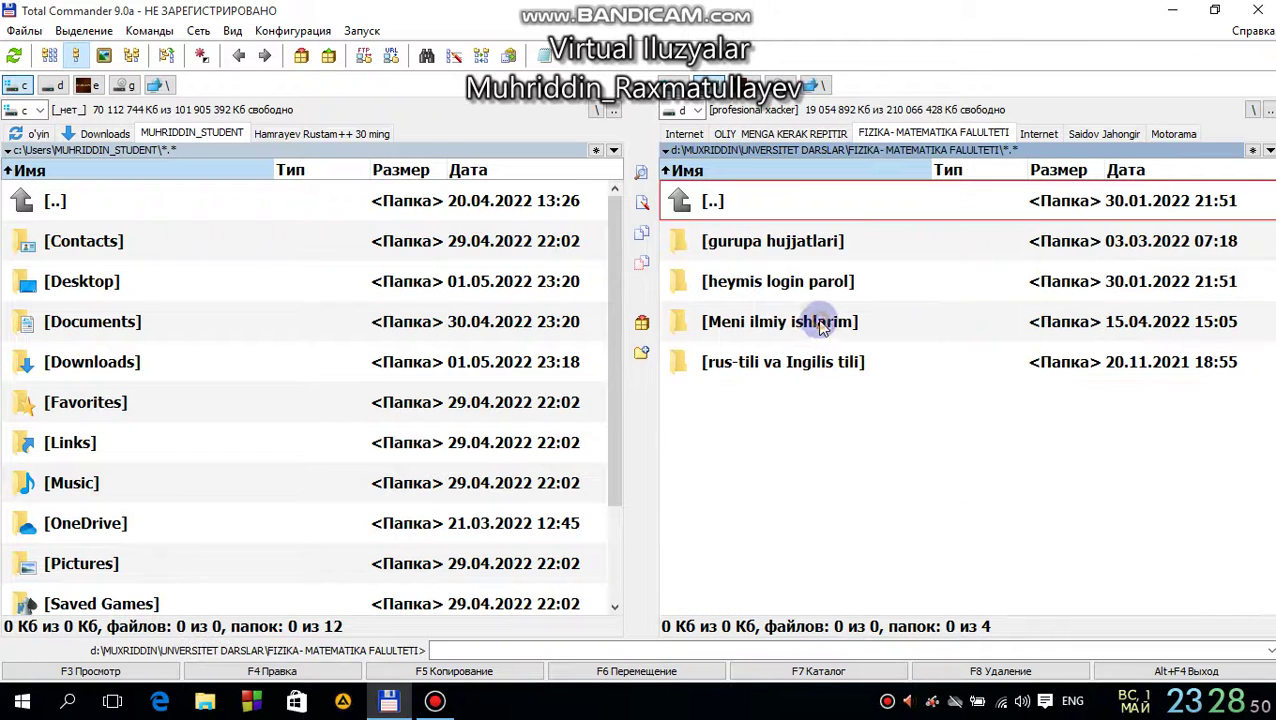
left_click(838, 248)
double_click(840, 250)
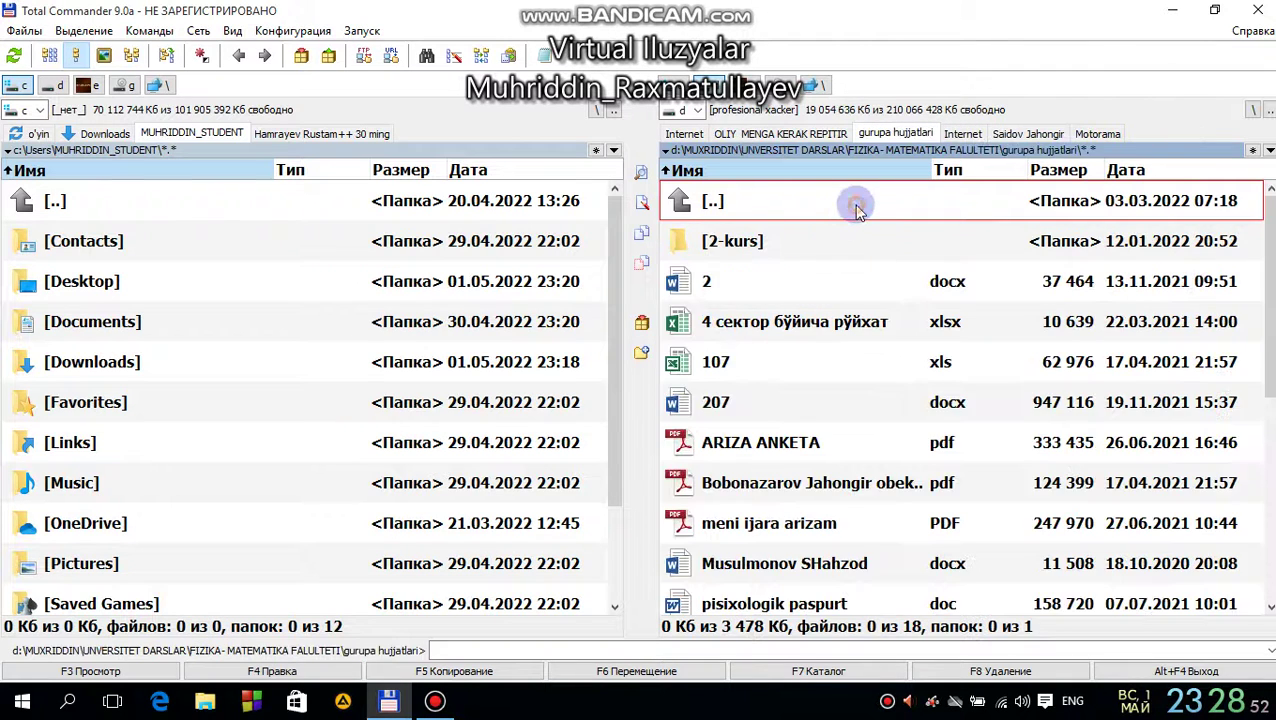
double_click(854, 205)
Open Meni ilmiy ishlarim, go into Mani kurs ishim mavzusi Matanaliz and open its INsturimentlar subfolder.
double_click(826, 322)
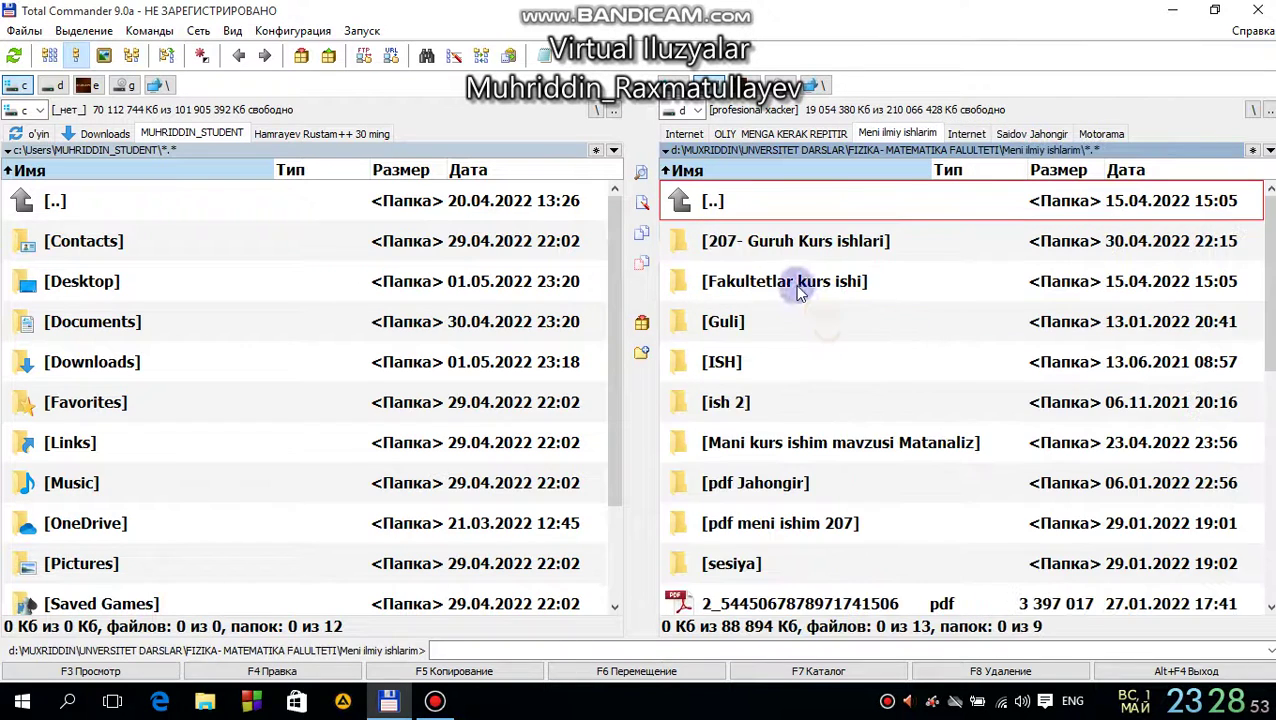
double_click(806, 443)
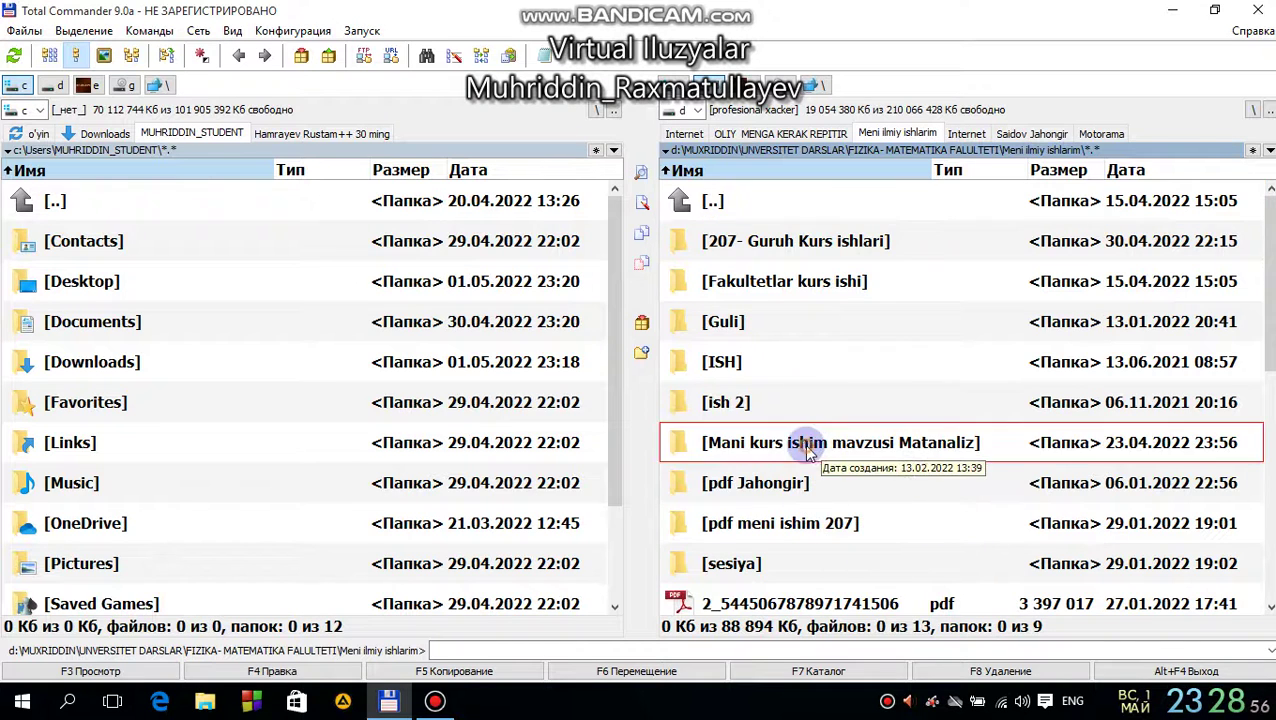
left_click(806, 281)
left_click(806, 243)
double_click(806, 243)
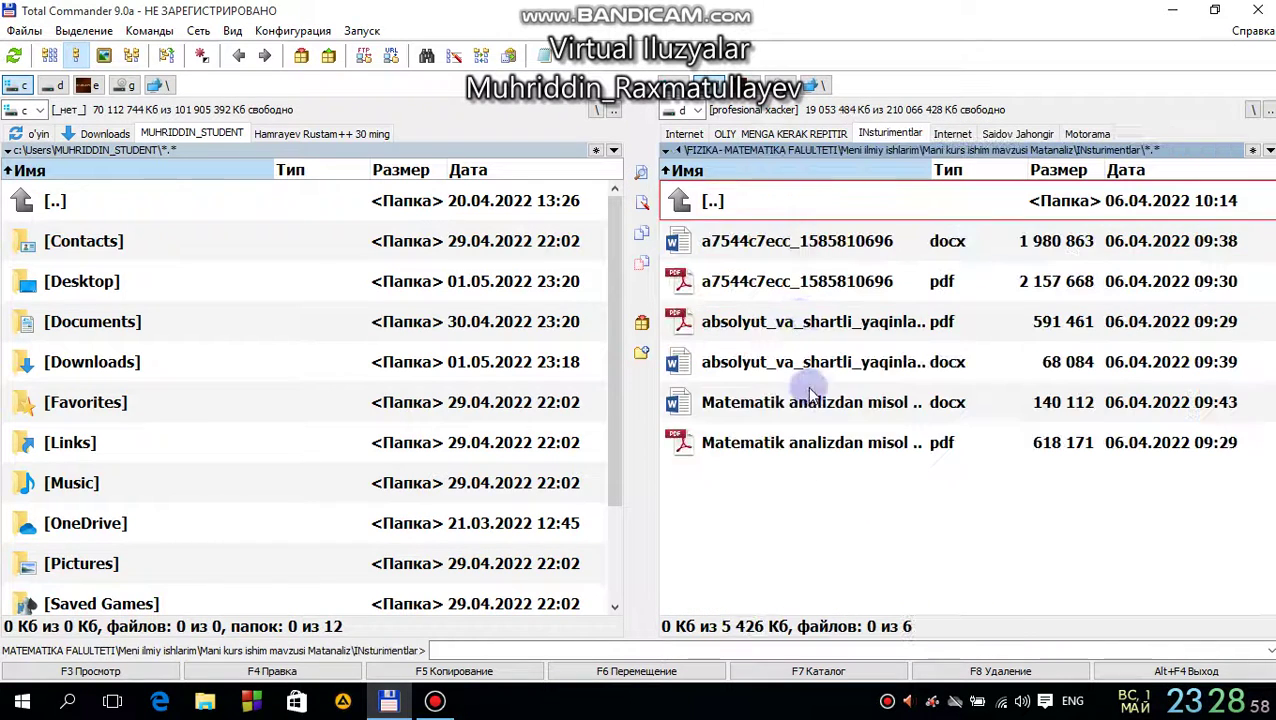
Open a7544c7ecc_1585810696.docx in Word, look over its first pages and close it.
left_click(792, 318)
left_click(773, 366)
left_click(768, 404)
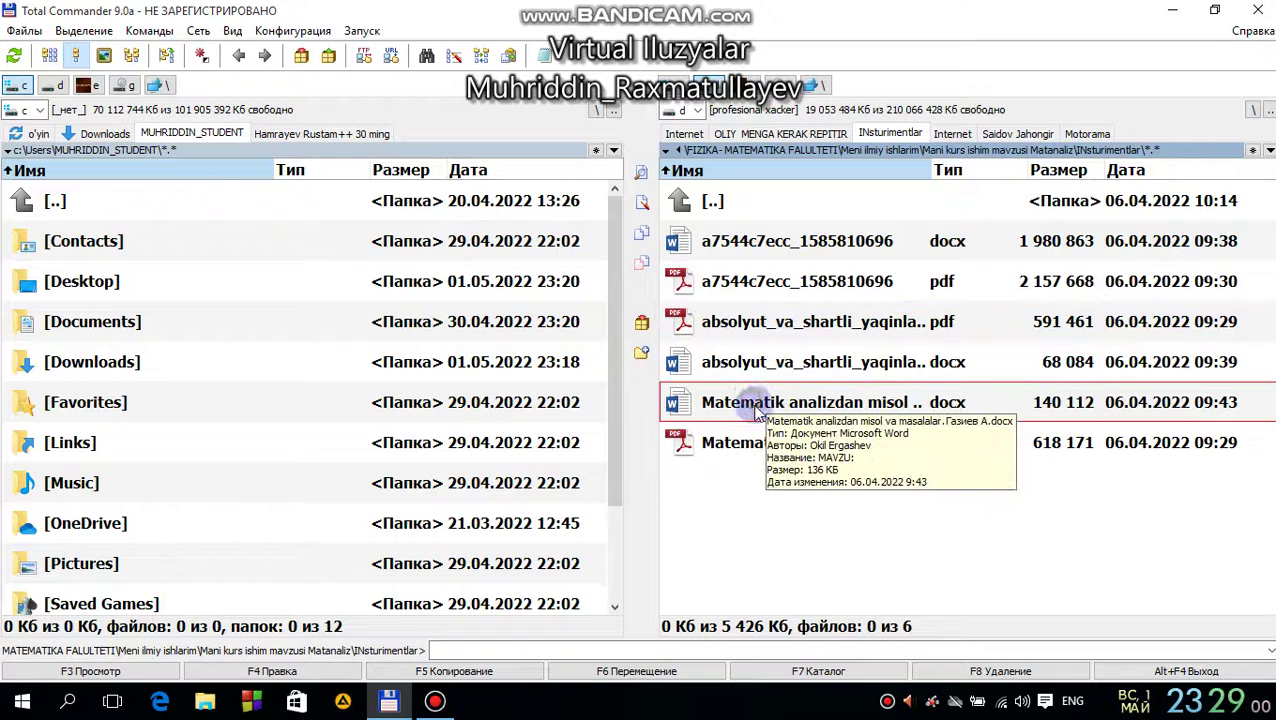
double_click(793, 248)
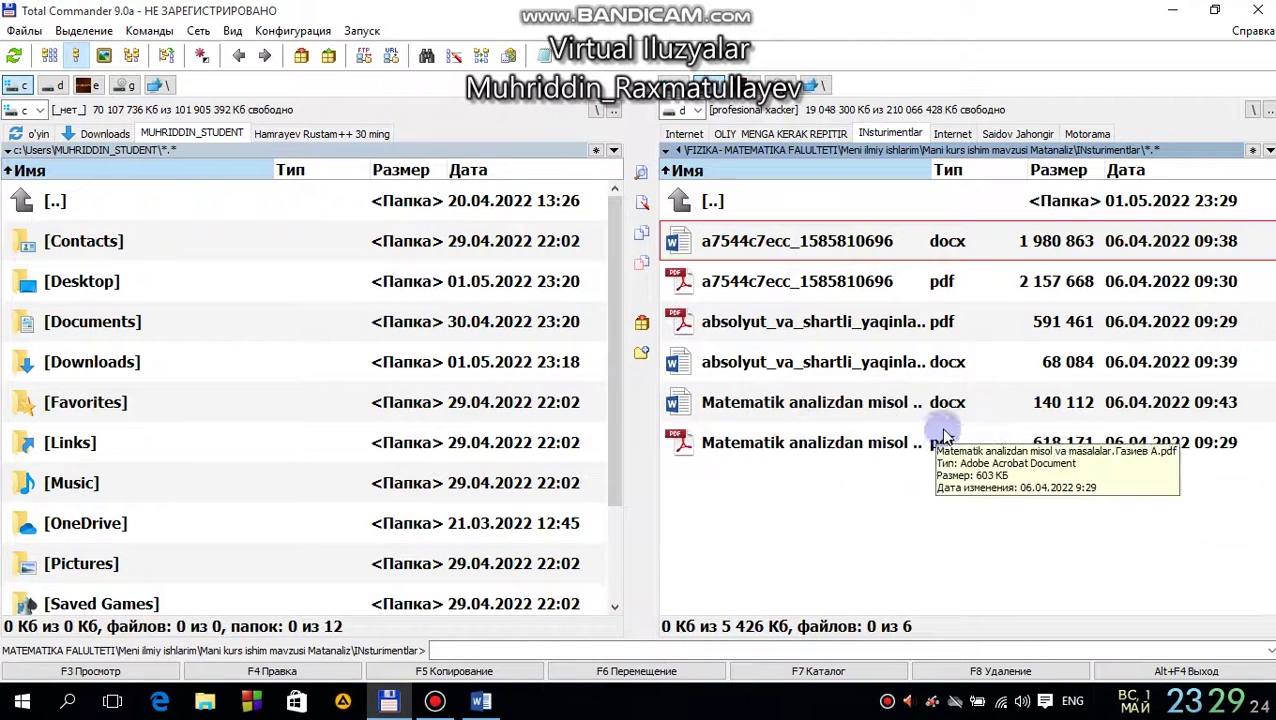
left_click(895, 418)
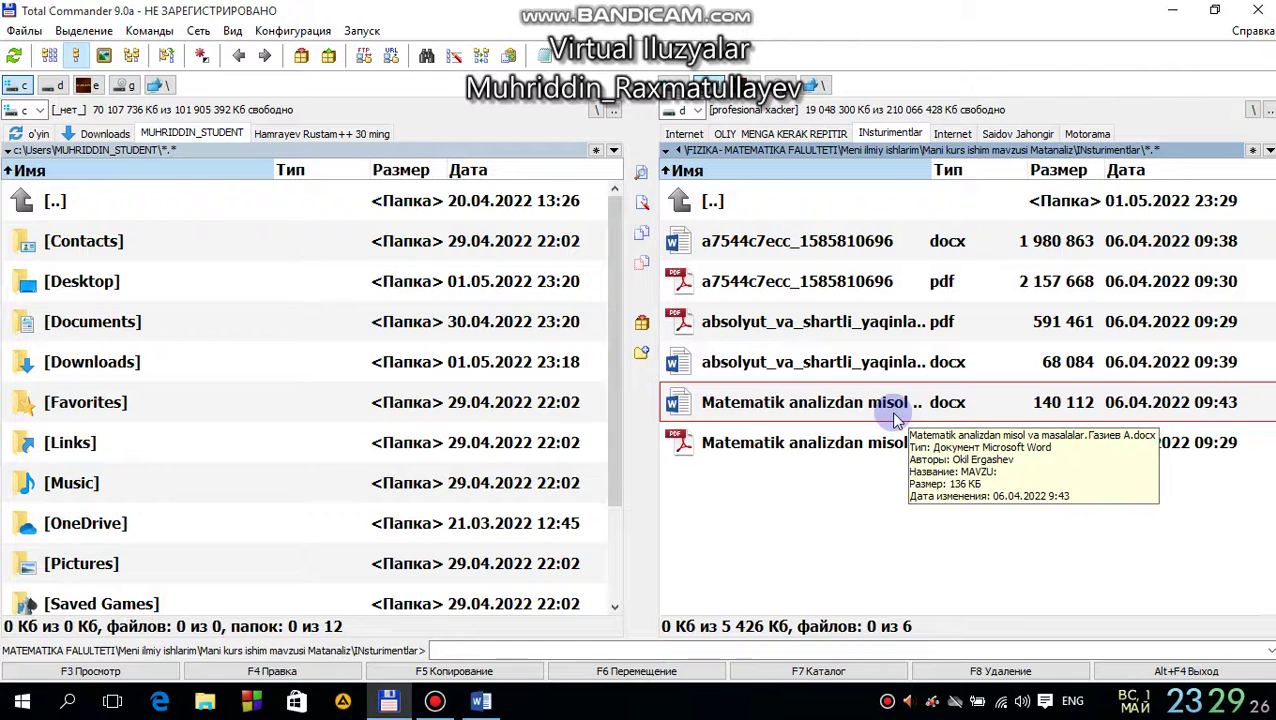
key("Up")
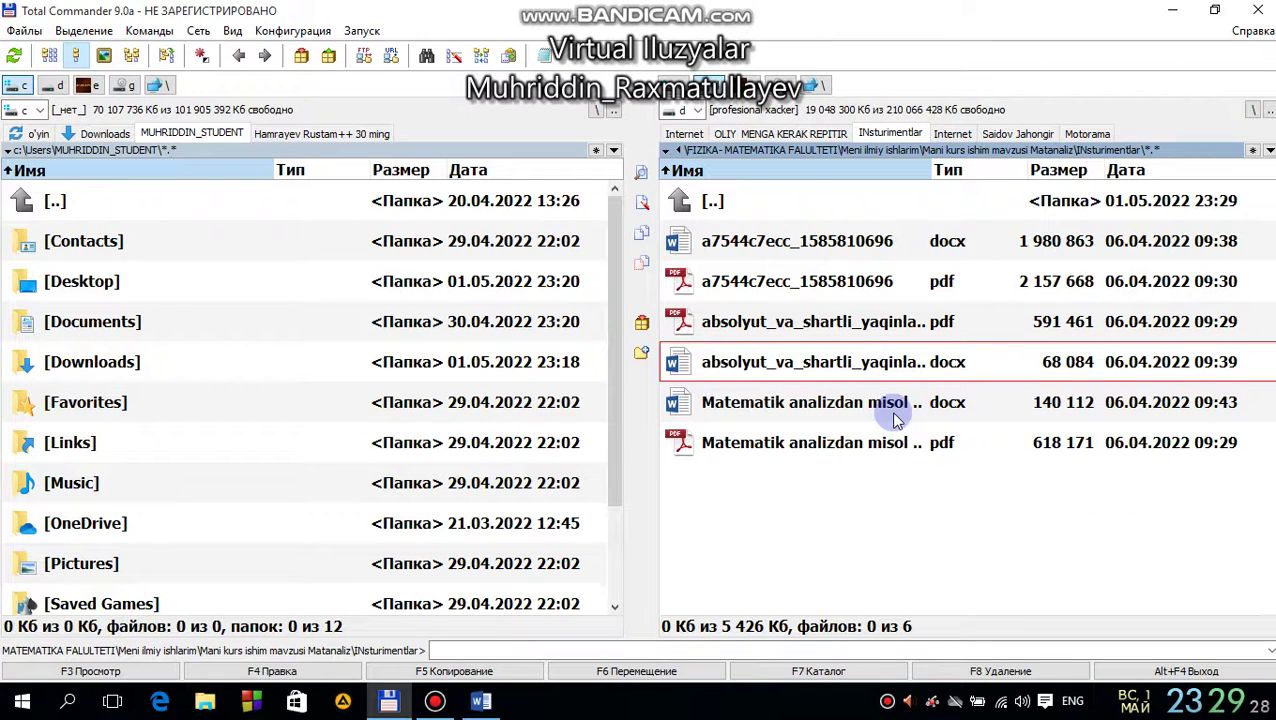
left_click(483, 703)
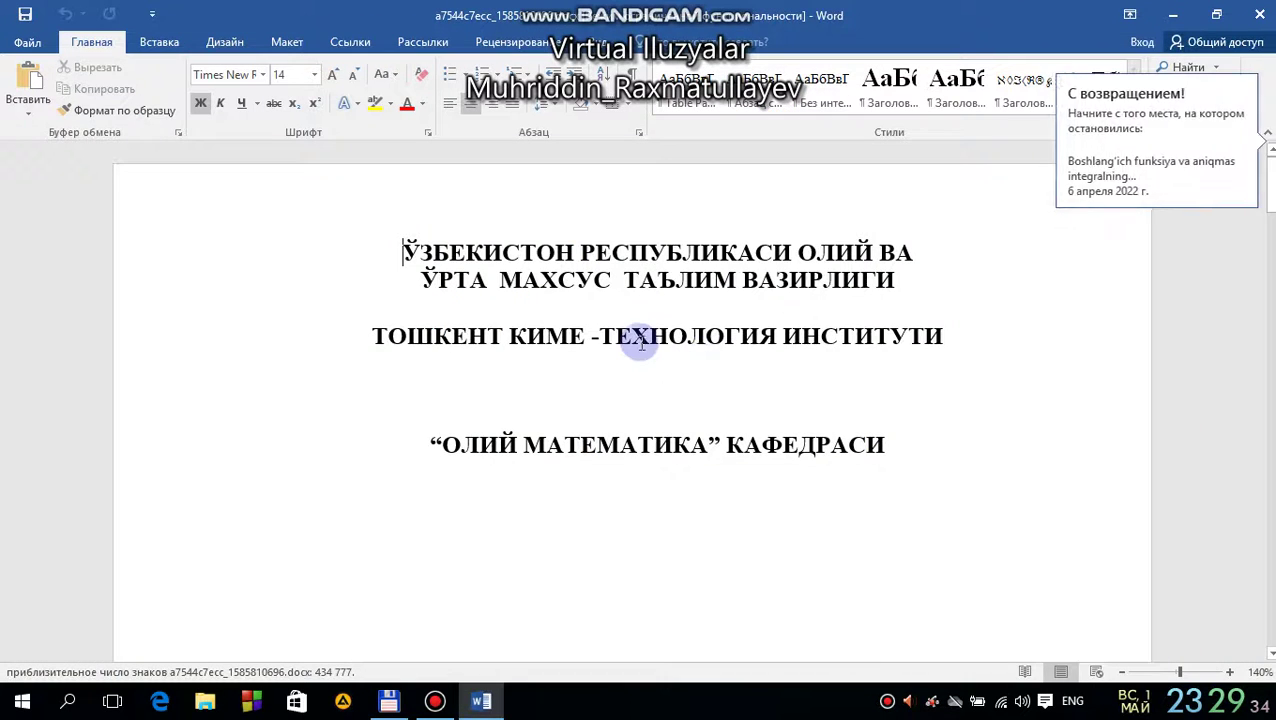
scroll(641, 340, "down", 15)
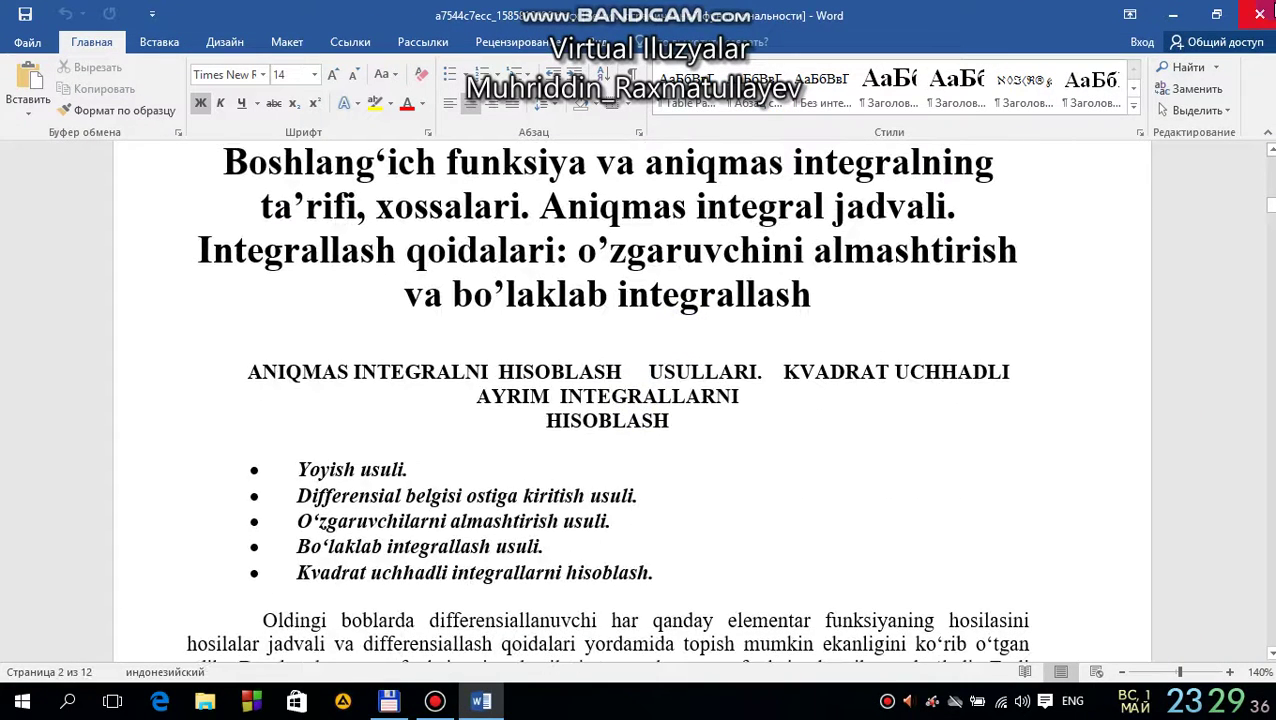
left_click(1259, 14)
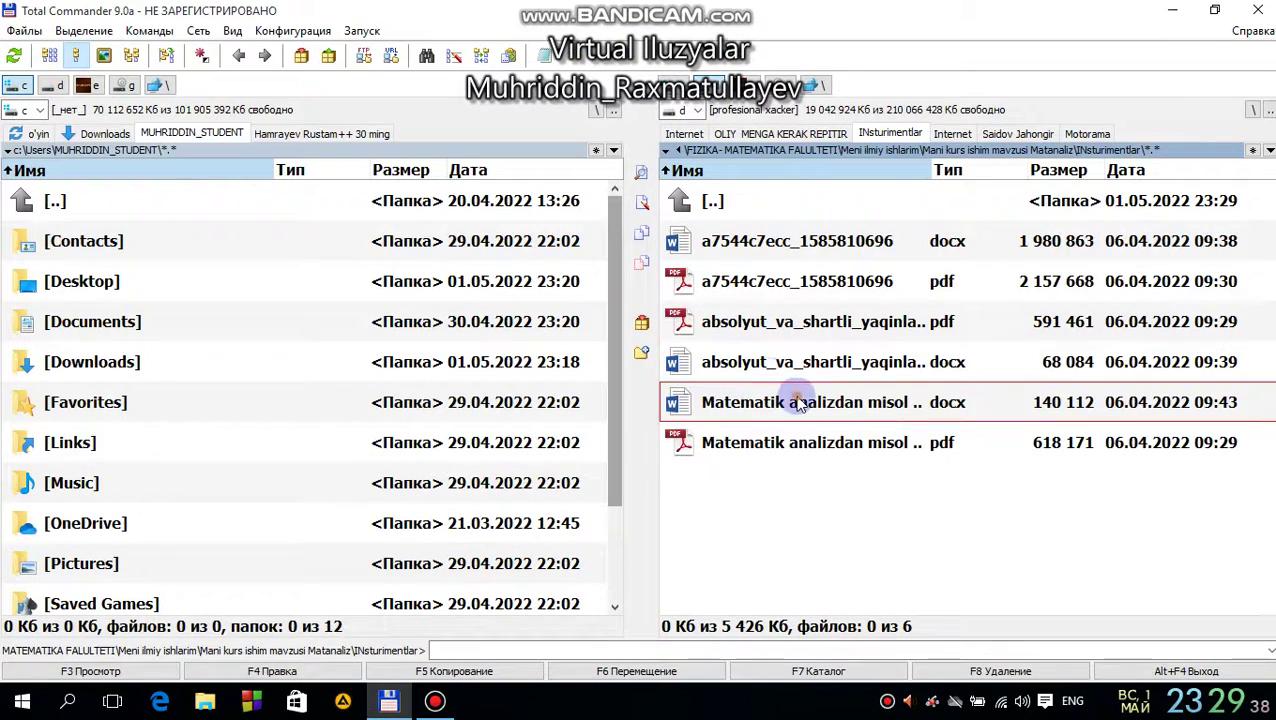
Open the absolyut_va_shartli_yaqinlashuvchi_xosmas_integrallar Word document, look over its title page and close it.
double_click(729, 365)
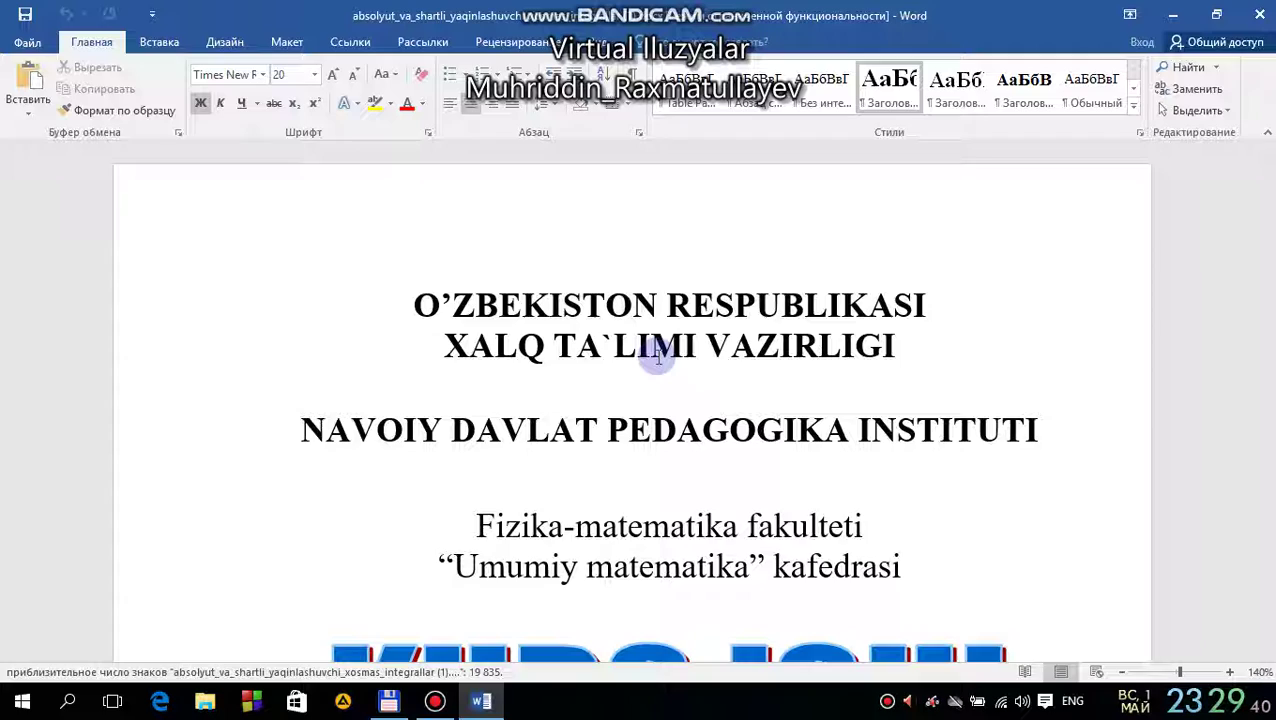
scroll(595, 319, "down", 5)
scroll(595, 319, "down", 5)
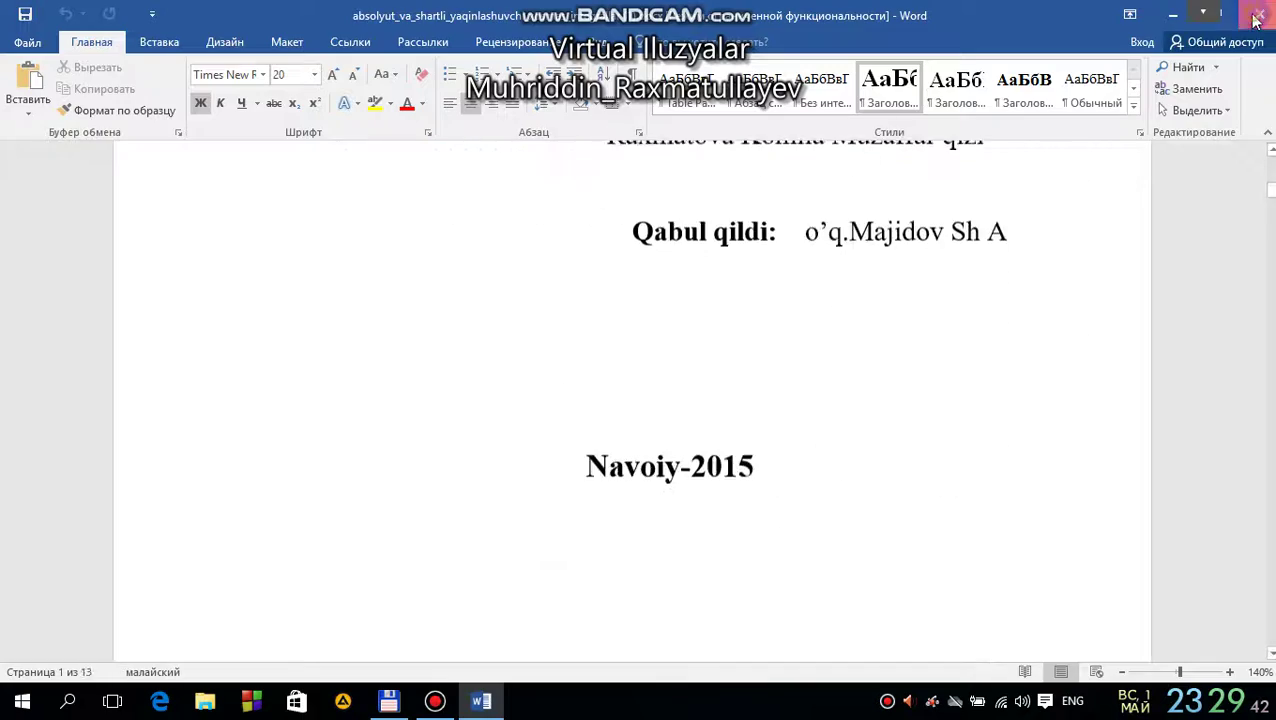
left_click(1257, 19)
Go back up to UNVERSITET DARSLAR and look in the heymis login parol folder of FIZIKA- MATEMATIKA FALULTETI.
key("BackSpace")
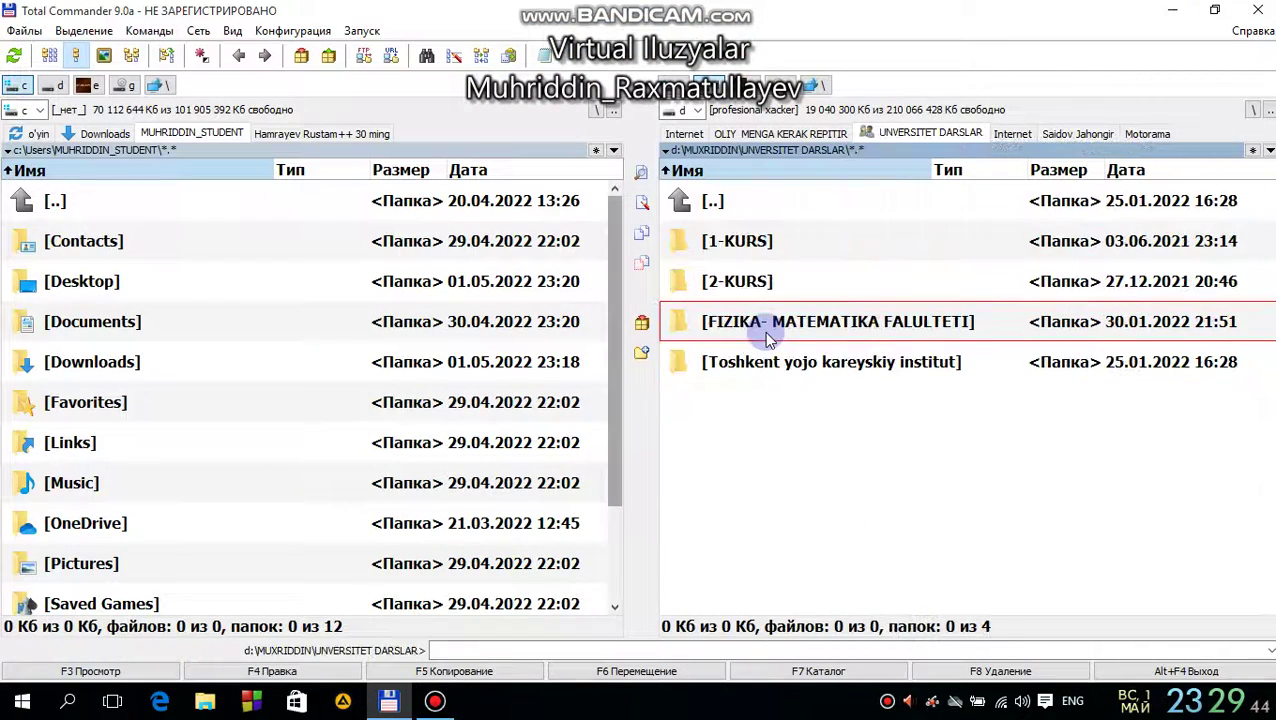
key("Return")
key("Down")
key("Down")
key("Return")
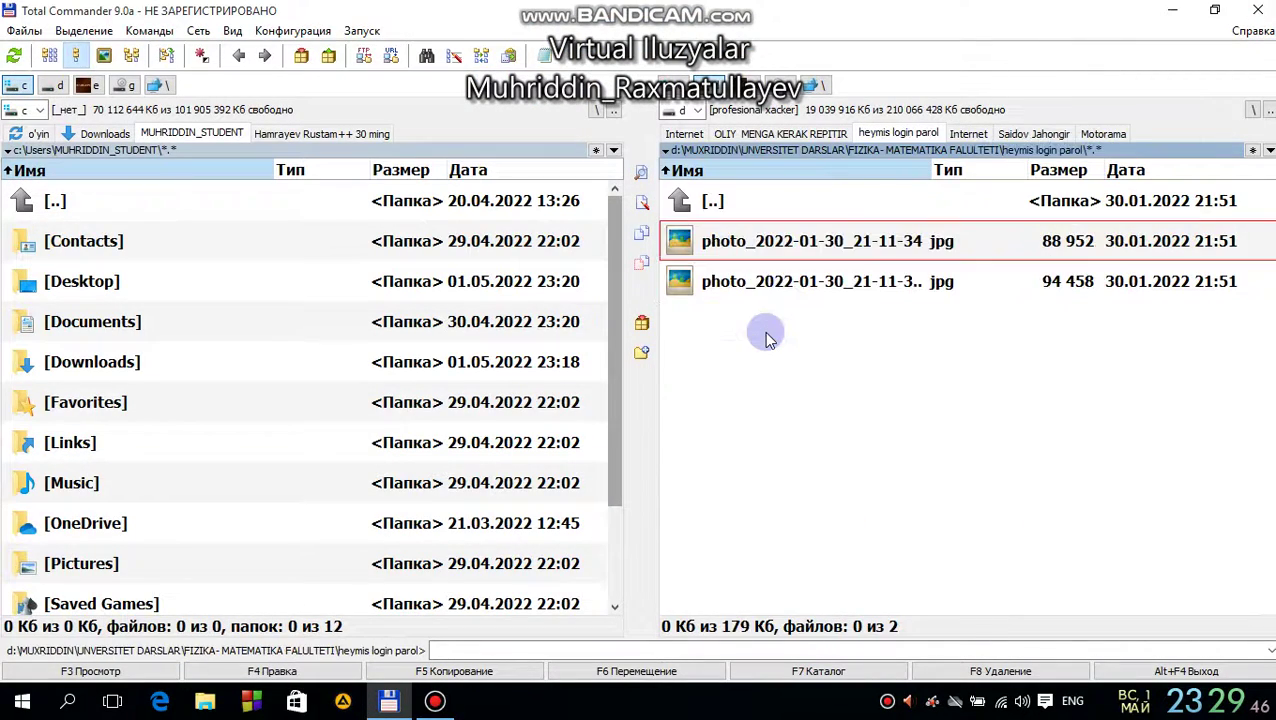
Look into the 1-KURS folder, then open the KITOBLAR folder under 2-KURS\3-SMESTR.
key("alt+Left")
key("alt+Left")
key("alt+Left")
key("alt+Left")
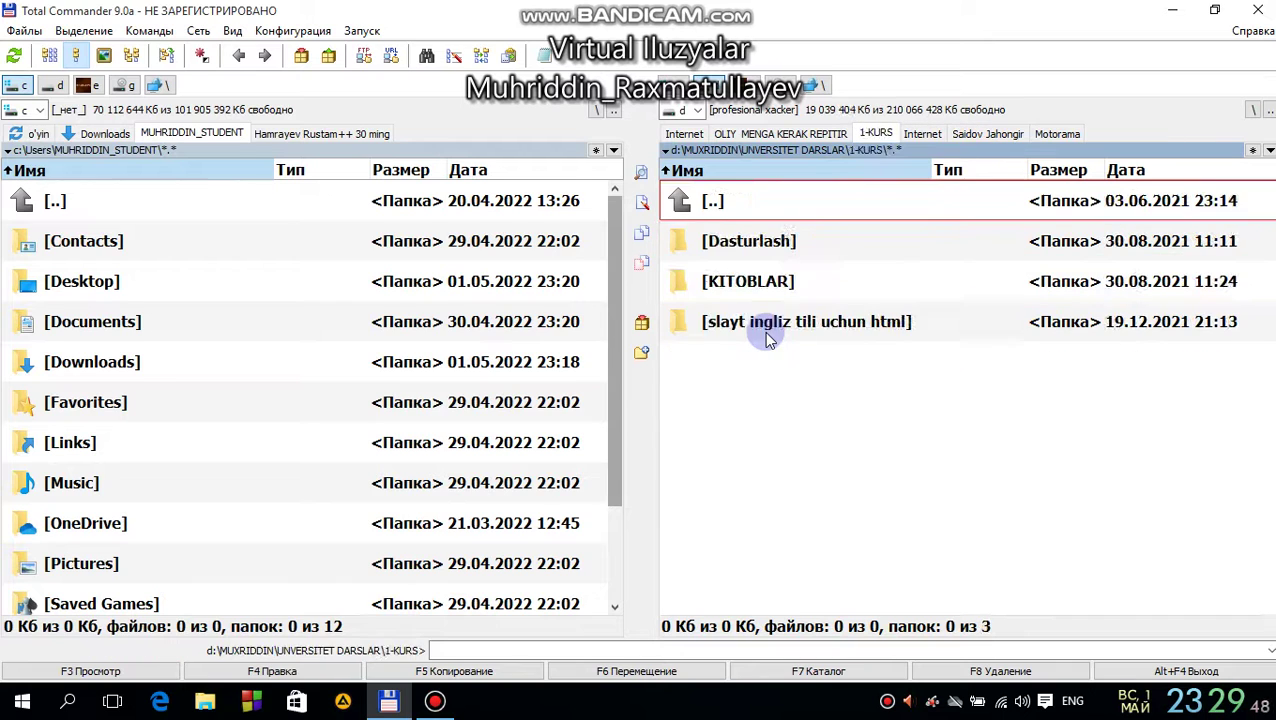
key("alt+Left")
key("alt+Left")
key("alt+Left")
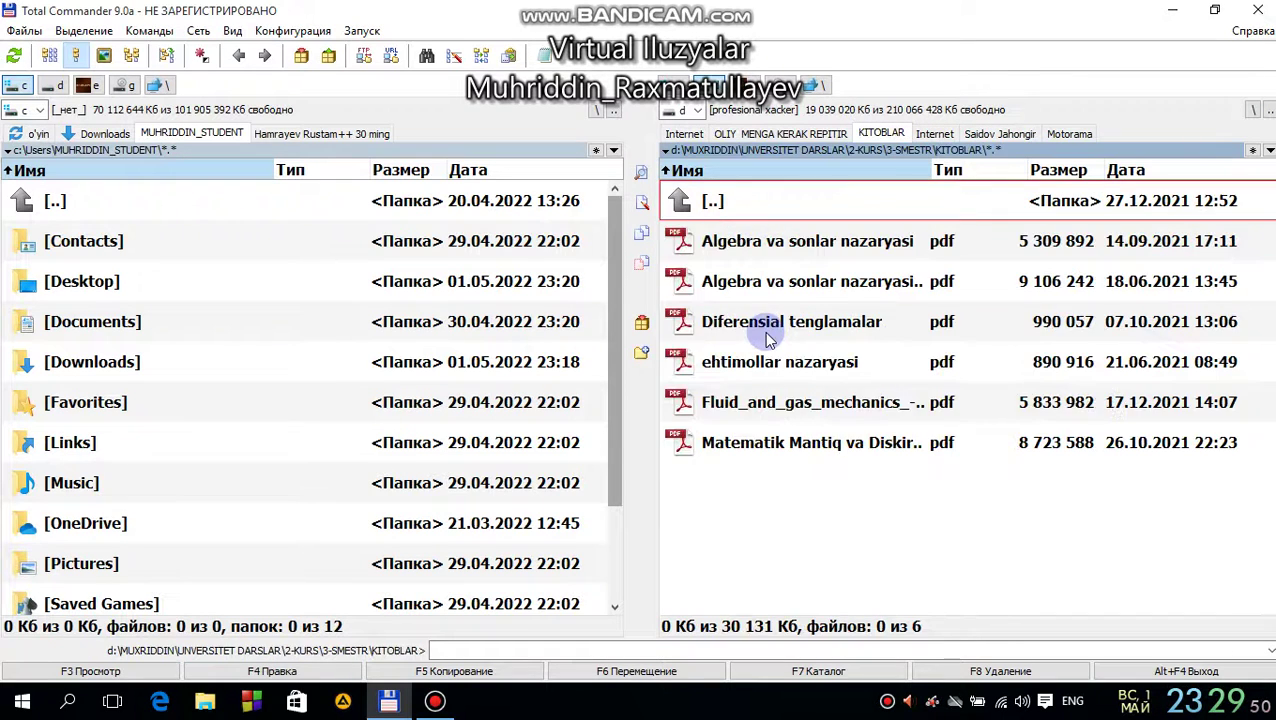
Go to sesiya uchu 3-smestr and look through the files in its Algebra va sonlar nazaryasi folder.
key("BackSpace")
key("Down")
key("Return")
key("Down")
key("Return")
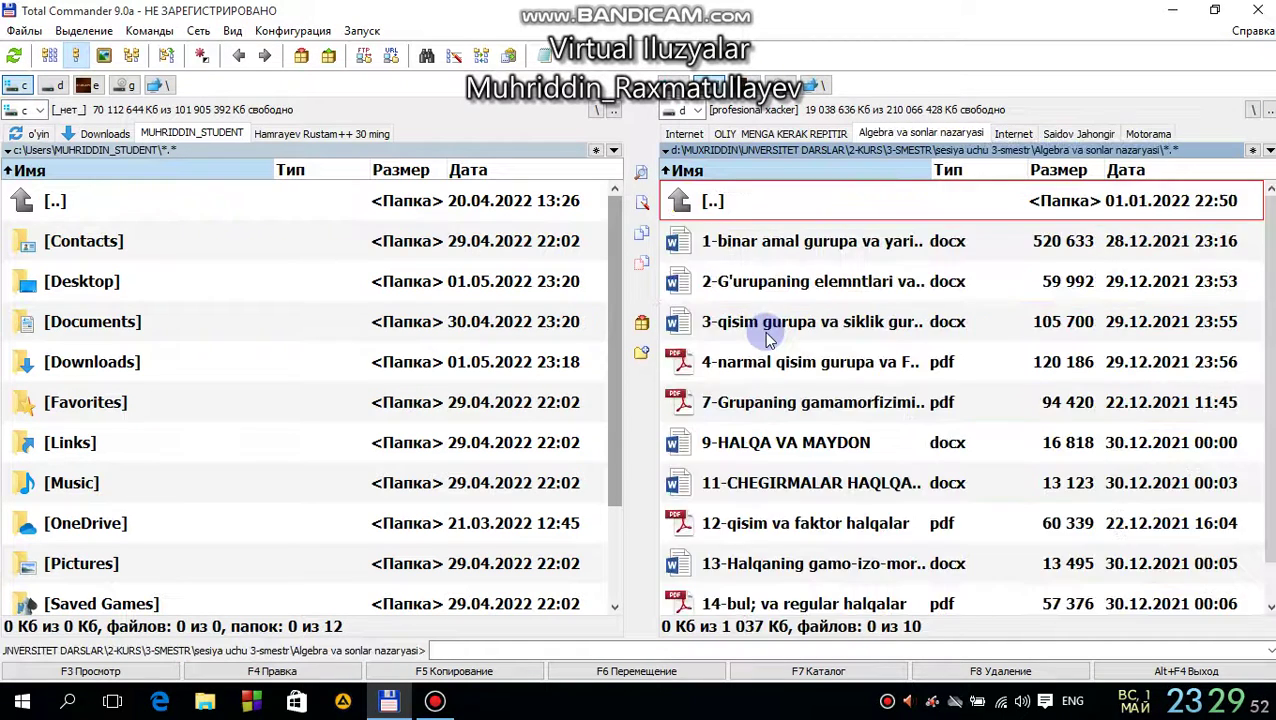
key("Down")
key("Down")
key("Down")
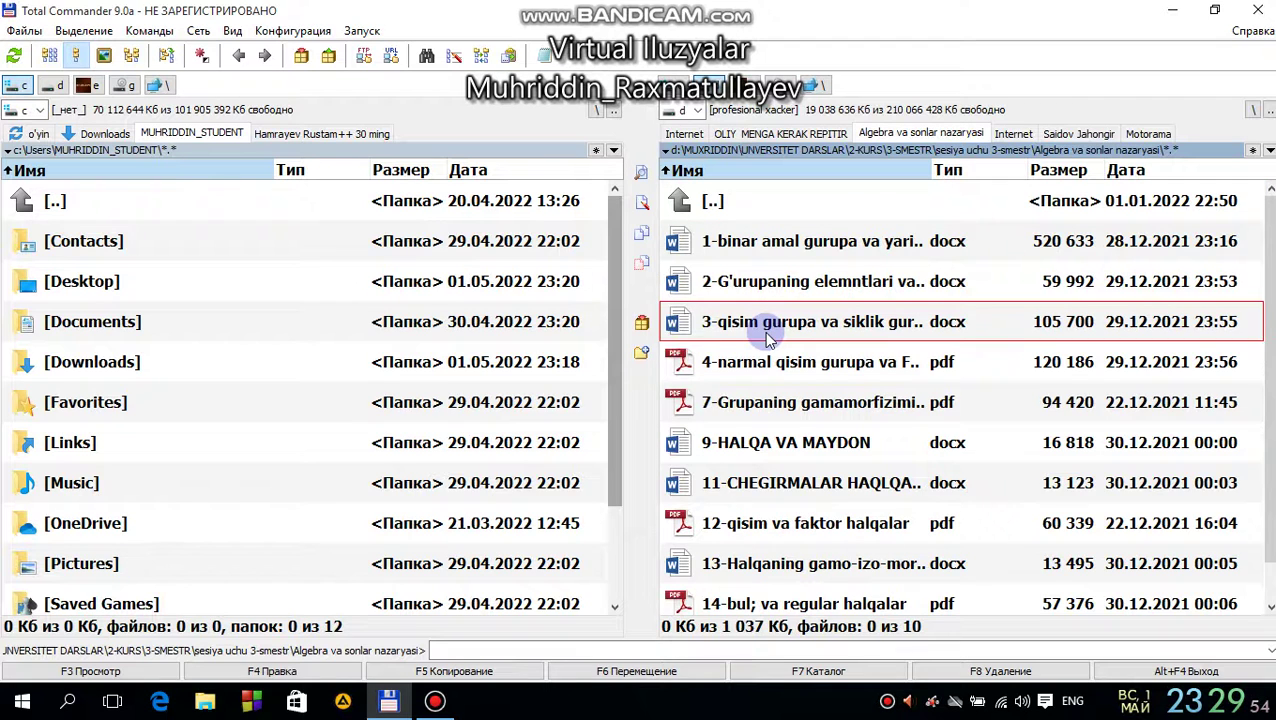
key("End")
key("Up")
Open the Bir jinsli dif-tenglamalar Word document from the Diferensial tenglamalar folder.
key("BackSpace")
key("Down")
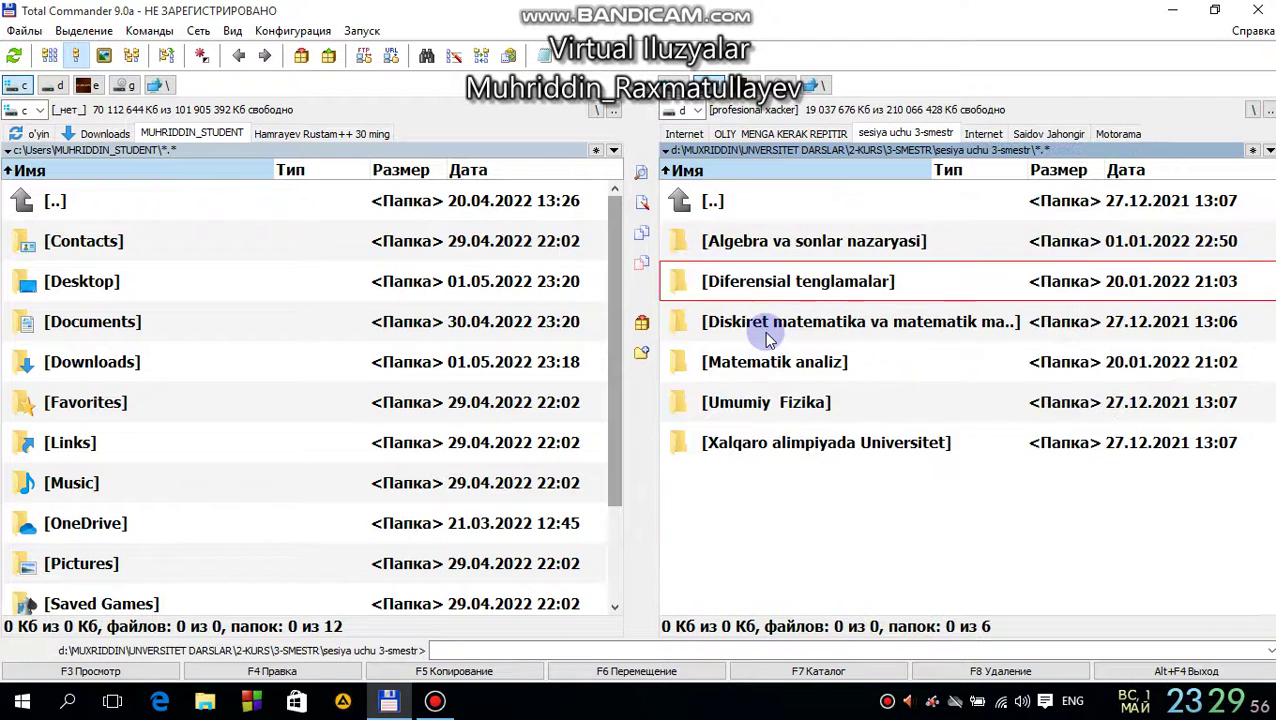
key("Return")
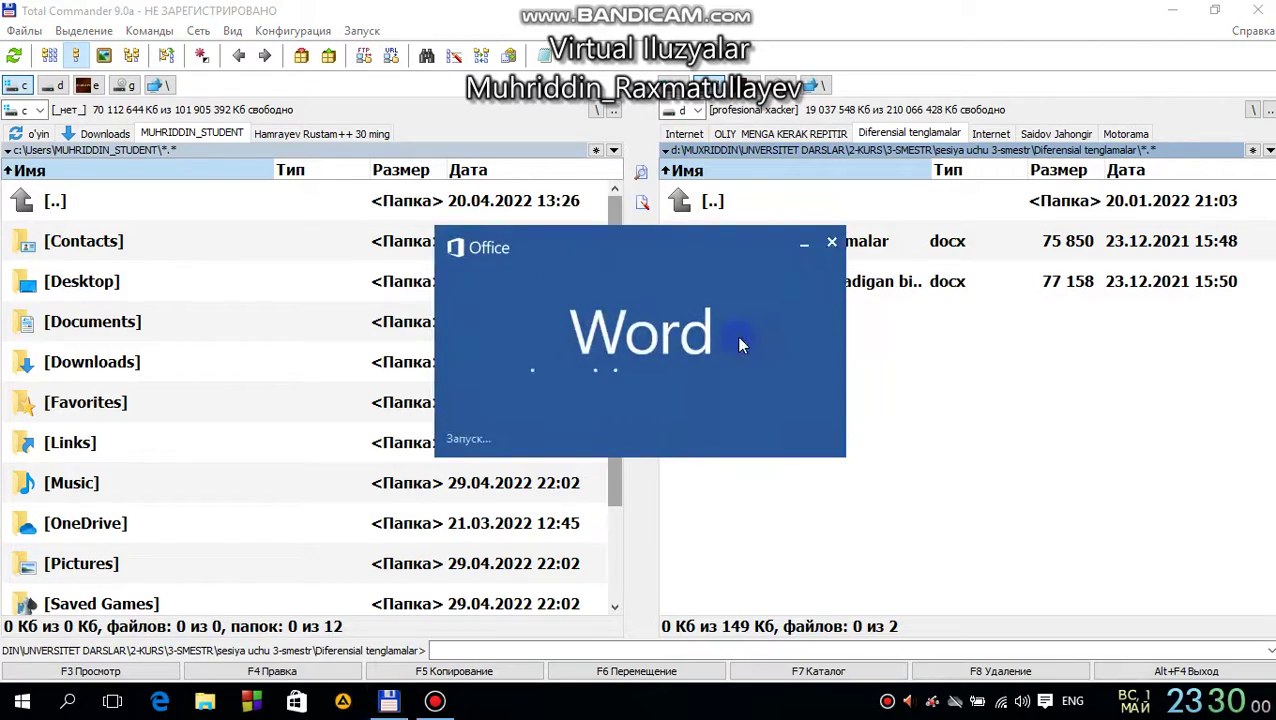
scroll(590, 370, "down", 10)
scroll(587, 393, "up", 10)
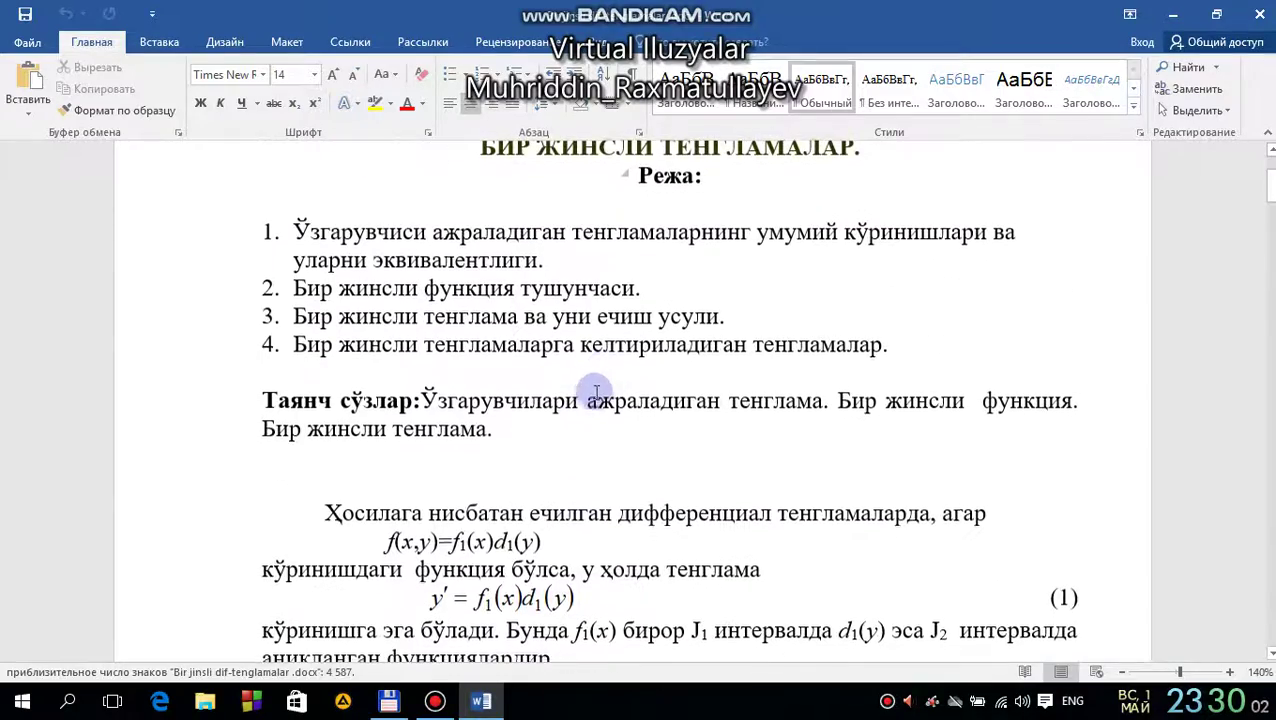
scroll(604, 373, "down", 9, "ctrl")
scroll(590, 385, "up", 4, "ctrl")
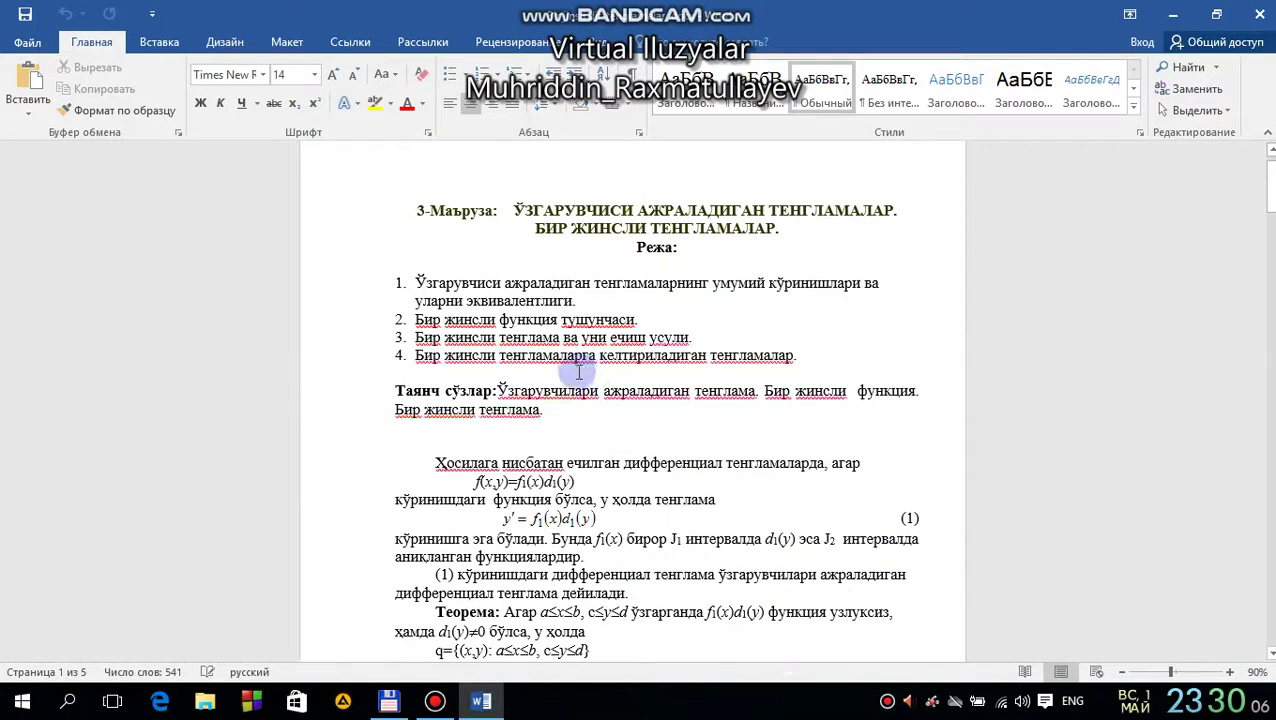
Export the document as a PDF named Bir jinsli dif-tenglamalar .pdf in the Documents folder, with standard optimization and opening after publishing.
left_click(45, 42)
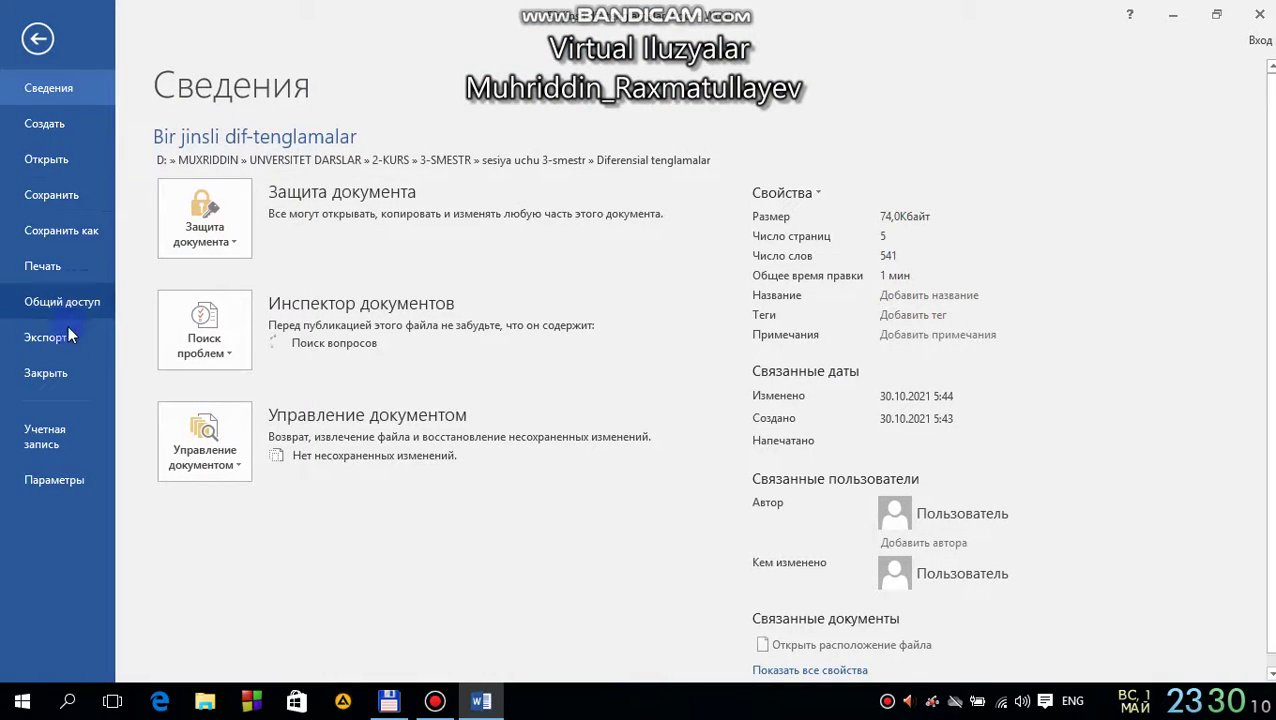
left_click(97, 337)
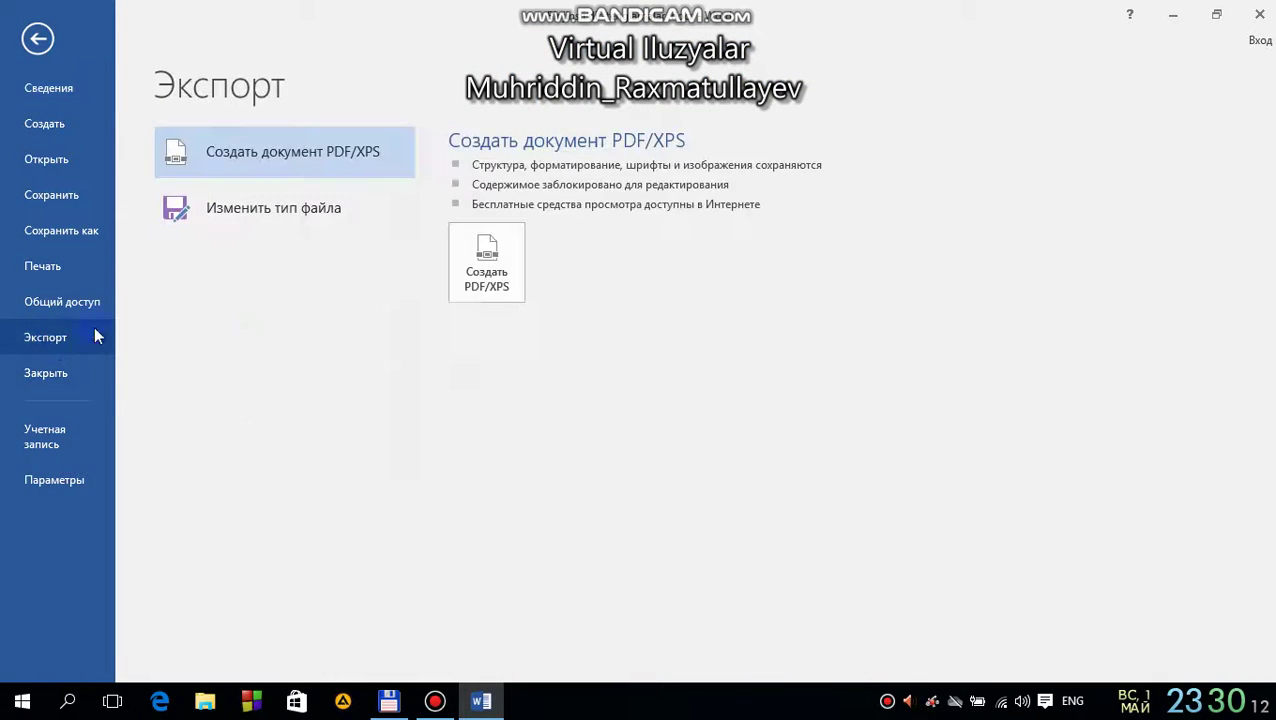
left_click(486, 278)
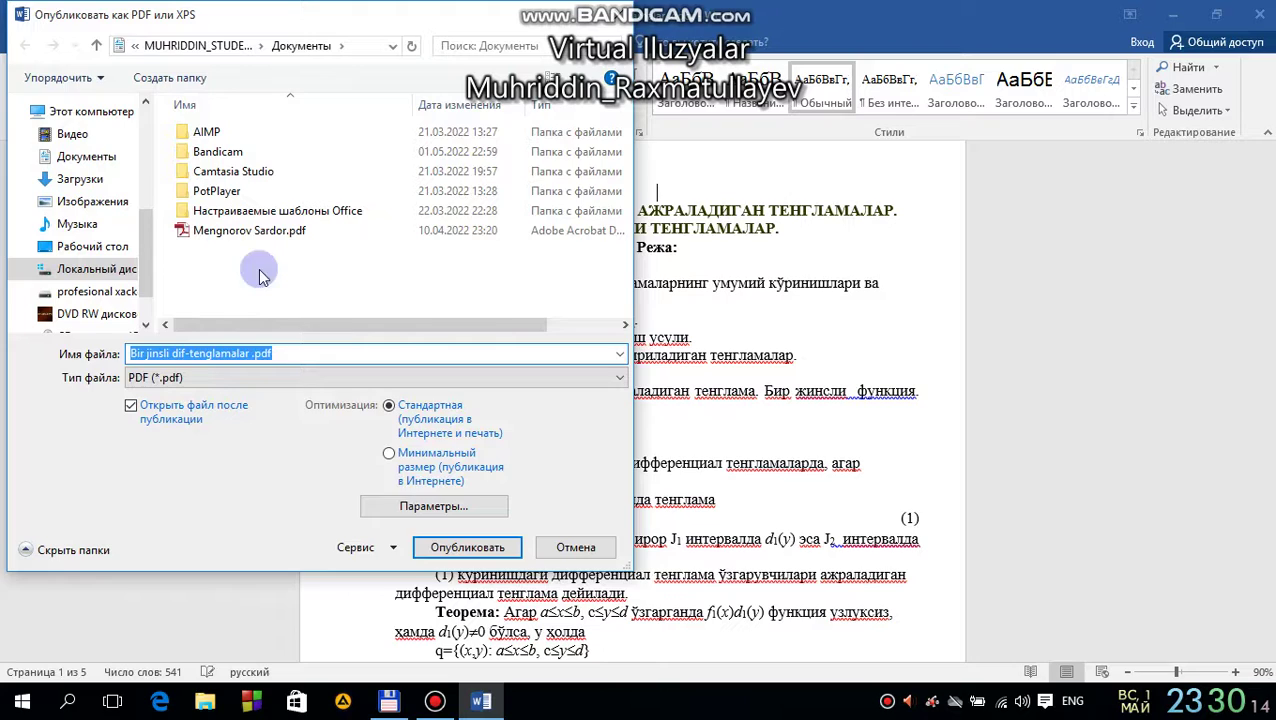
left_click(467, 548)
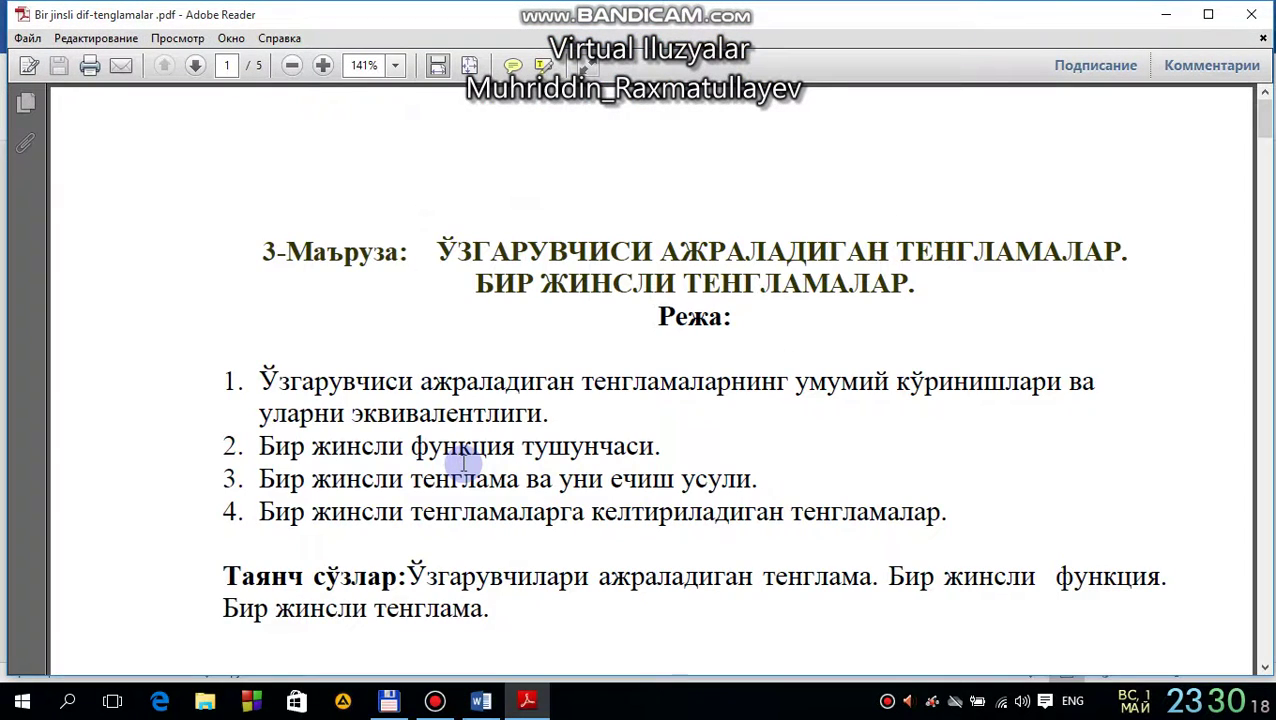
Look through the pages of the exported PDF in Adobe Reader to check the text and formulas.
key("ctrl+1")
scroll(558, 400, "down", 5)
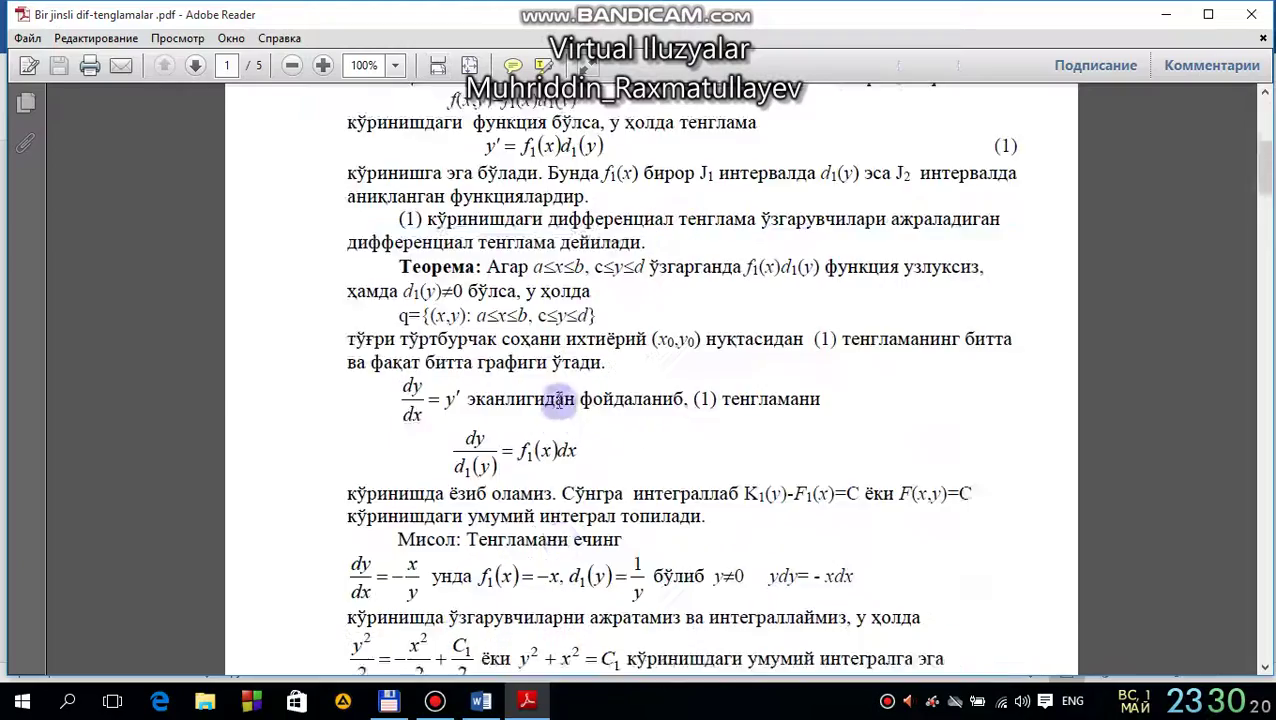
scroll(558, 400, "down", 20)
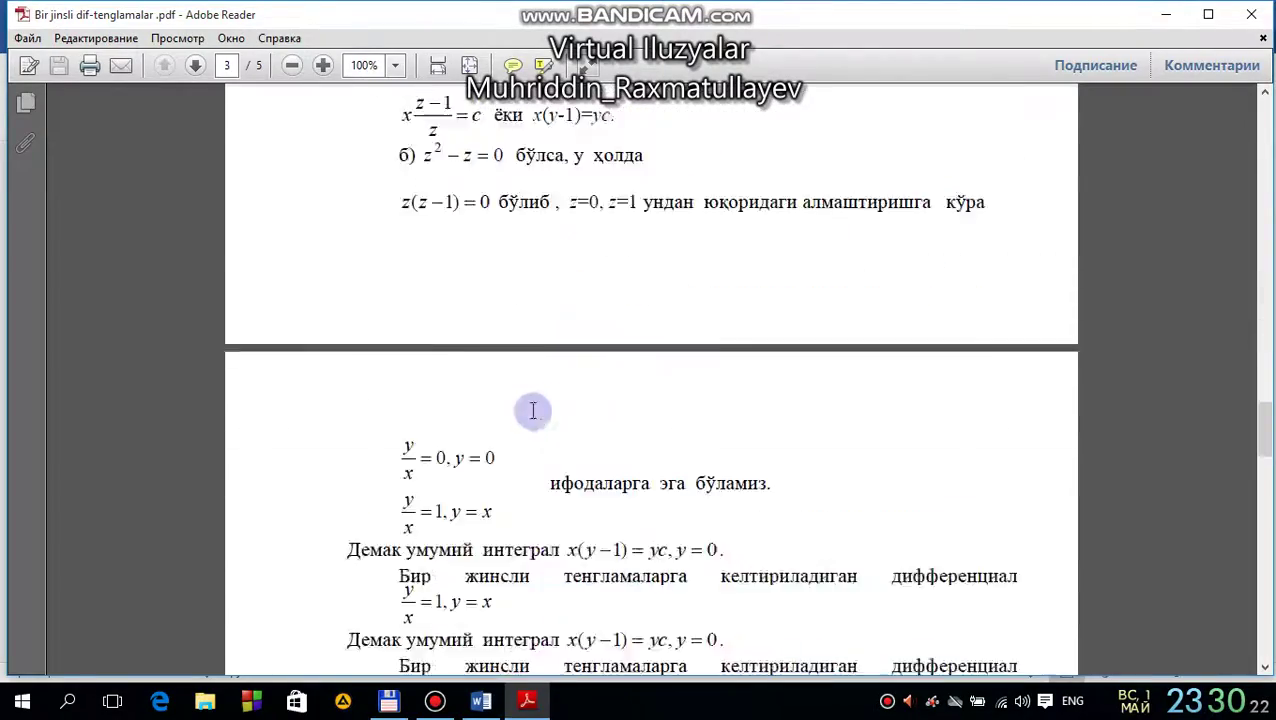
scroll(533, 410, "down", 12)
scroll(525, 402, "up", 3)
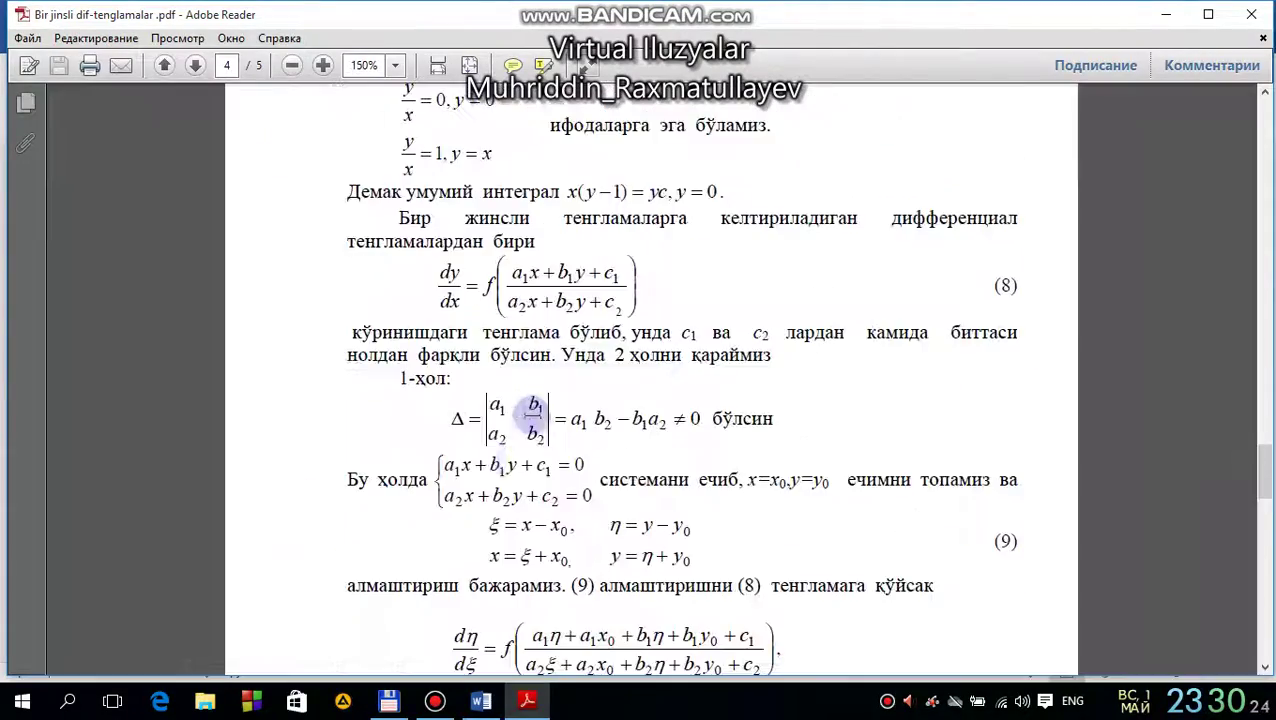
Close the exported PDF and save the Word document to the Desktop in PDF format under the name Bir jinsli dif-tenglamalar .pdf.
left_click(1251, 14)
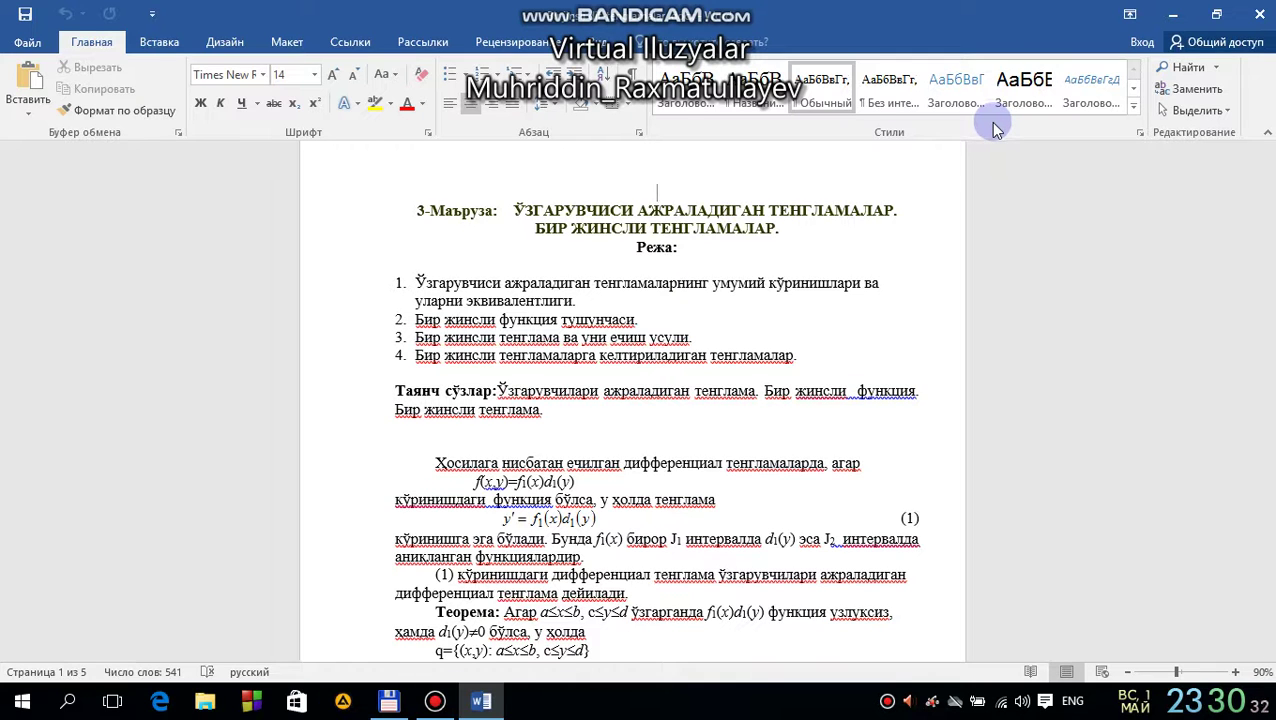
left_click(27, 42)
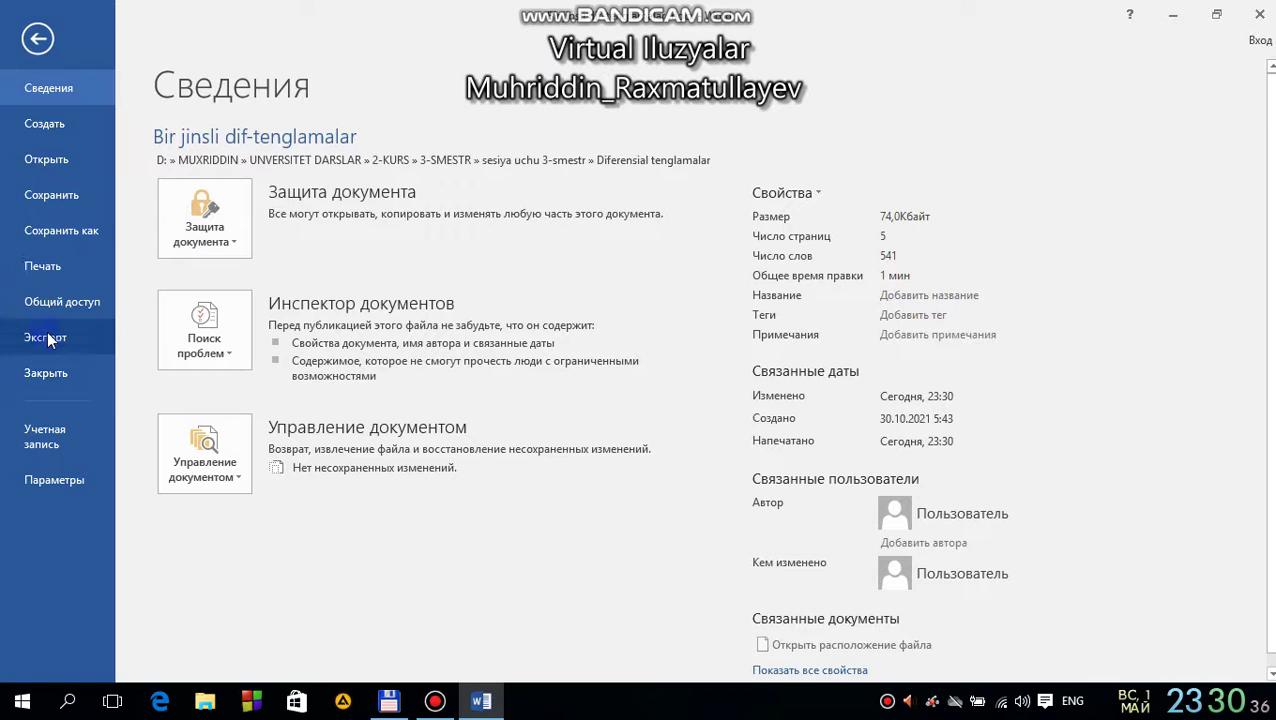
left_click(47, 337)
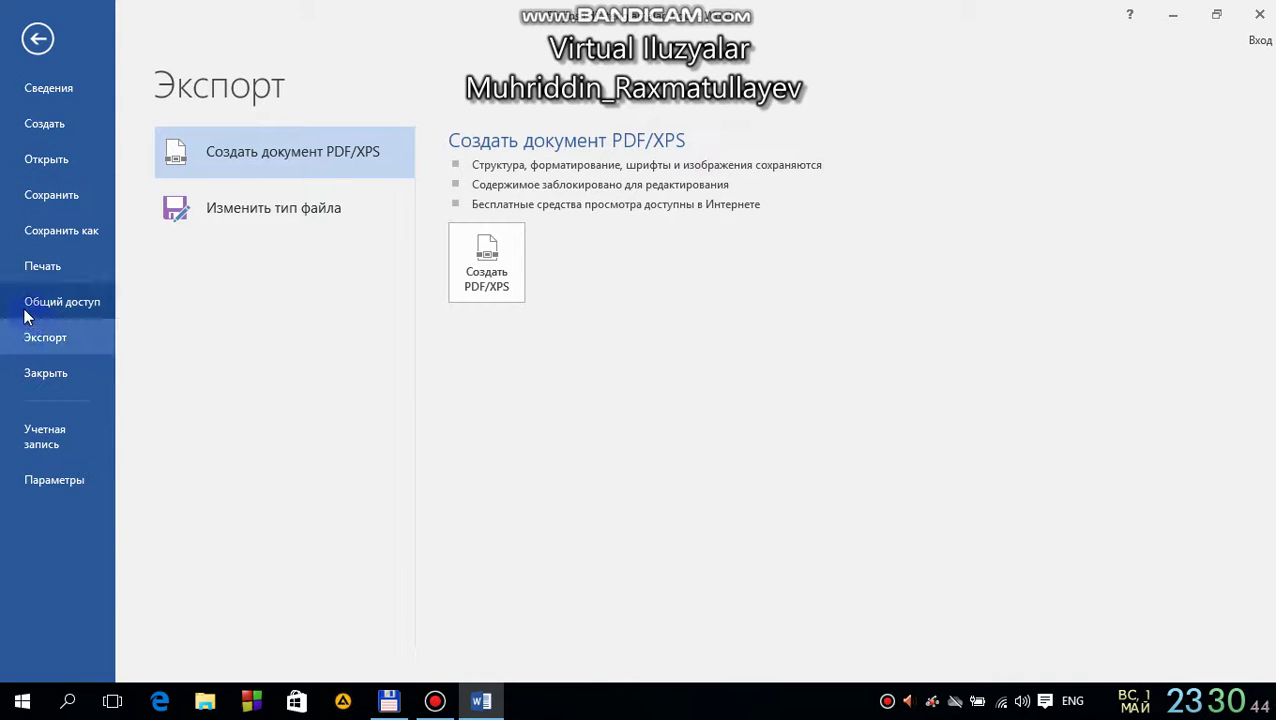
left_click(72, 236)
left_click(188, 276)
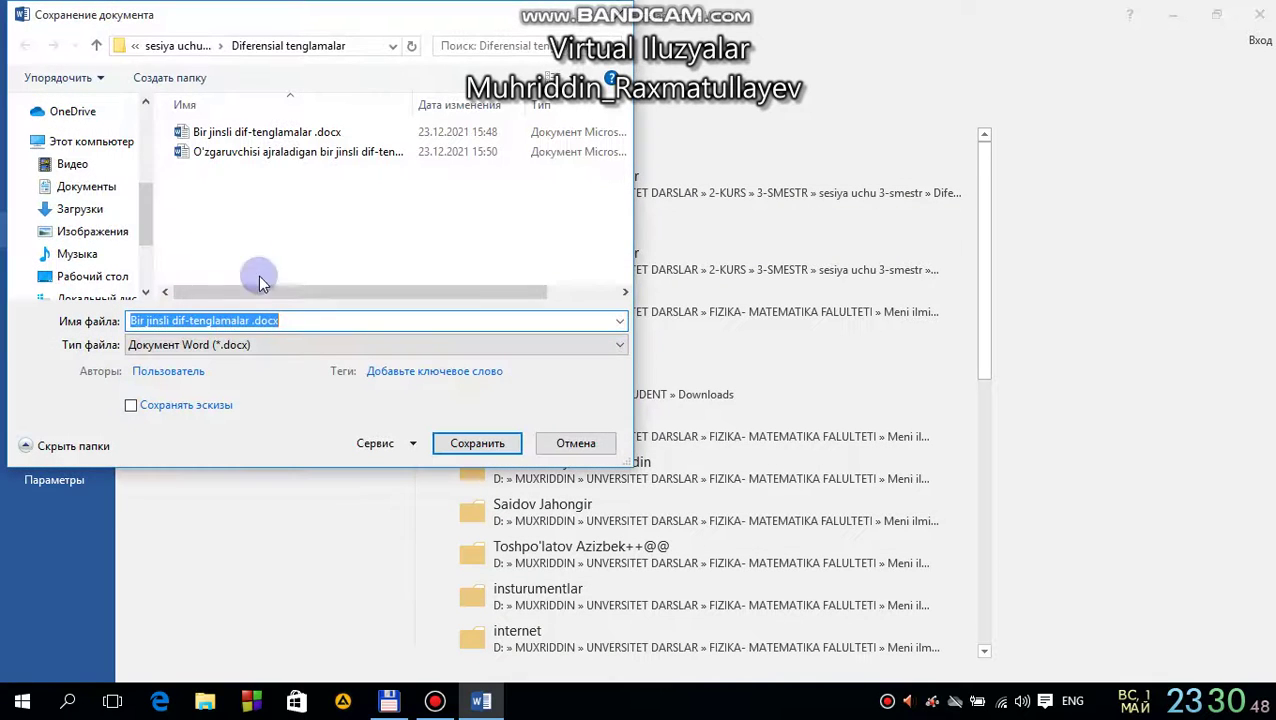
left_click(240, 345)
left_click(168, 450)
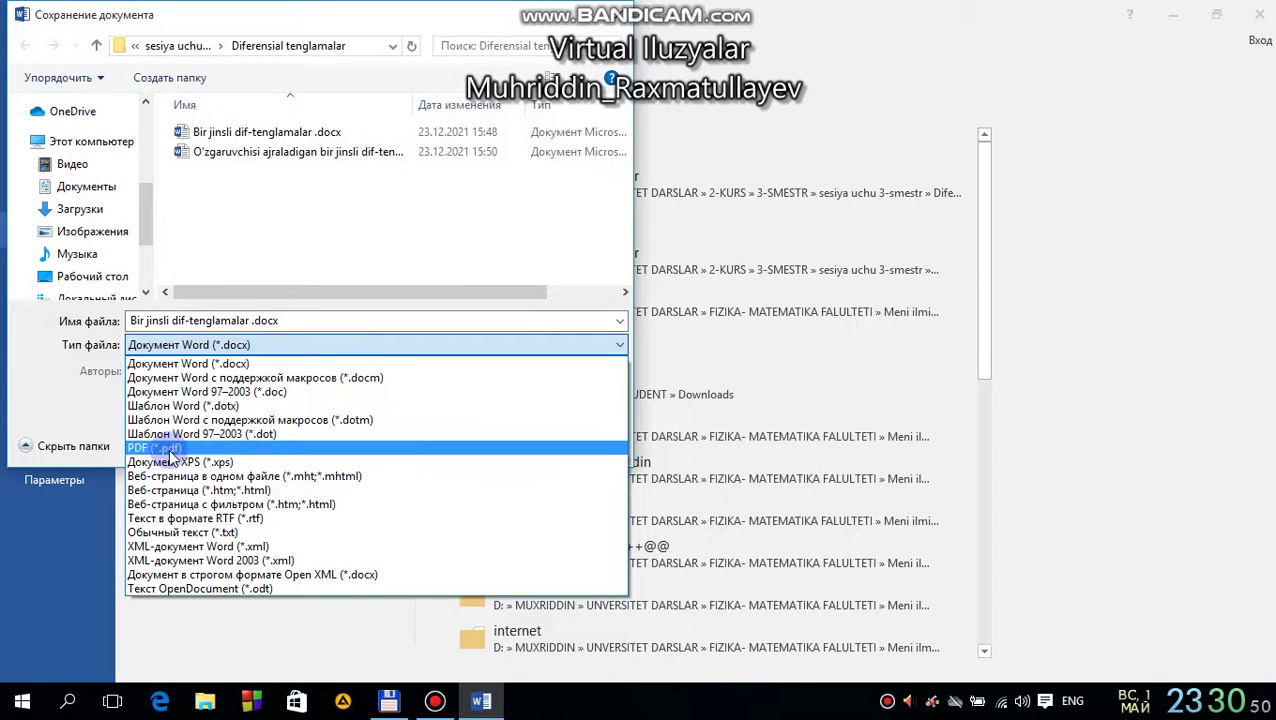
left_click(310, 321)
left_click(103, 282)
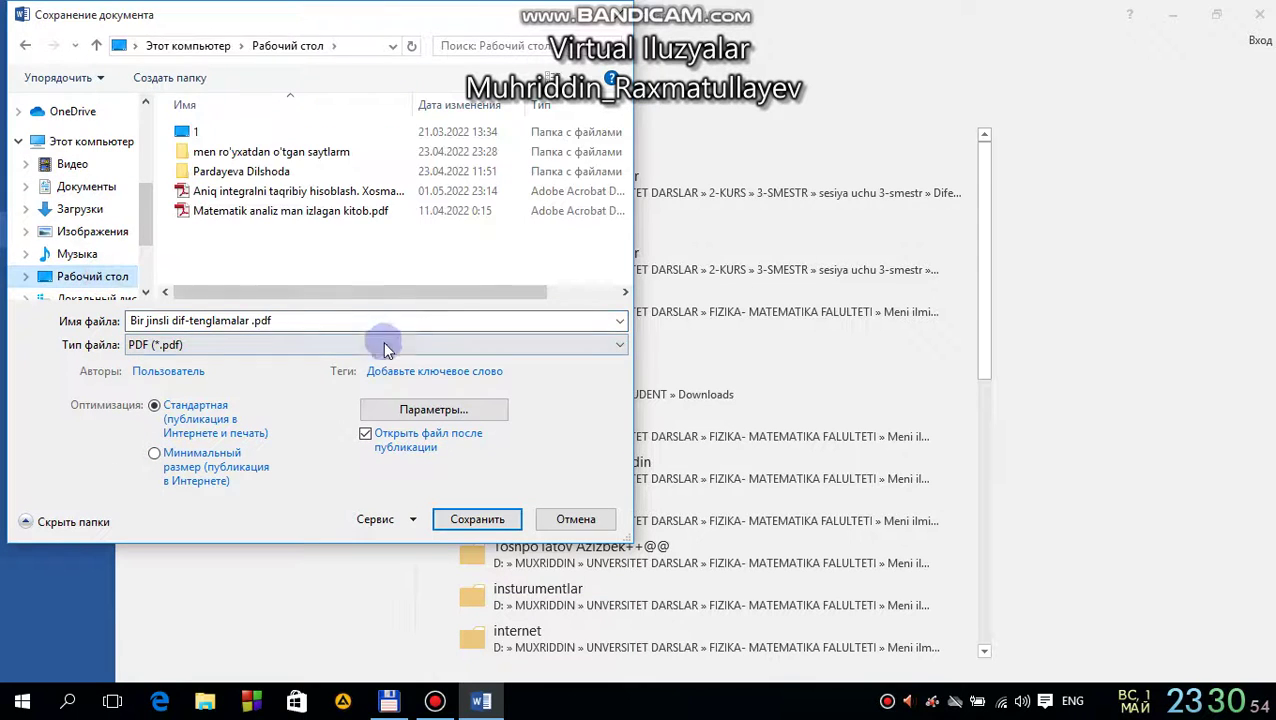
left_click(469, 513)
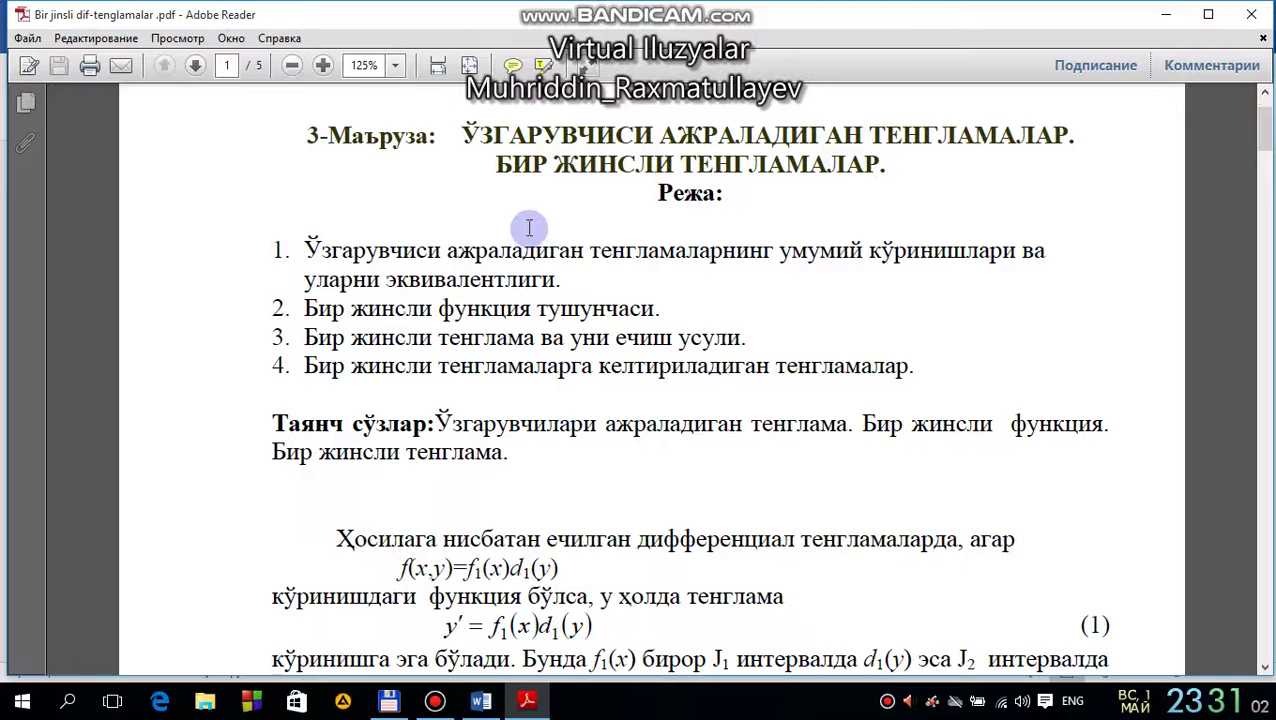
Move the saved PDF to an empty area of the desktop, open it to check it, and close it.
key("super+d")
left_click_drag(288, 373, 1003, 253)
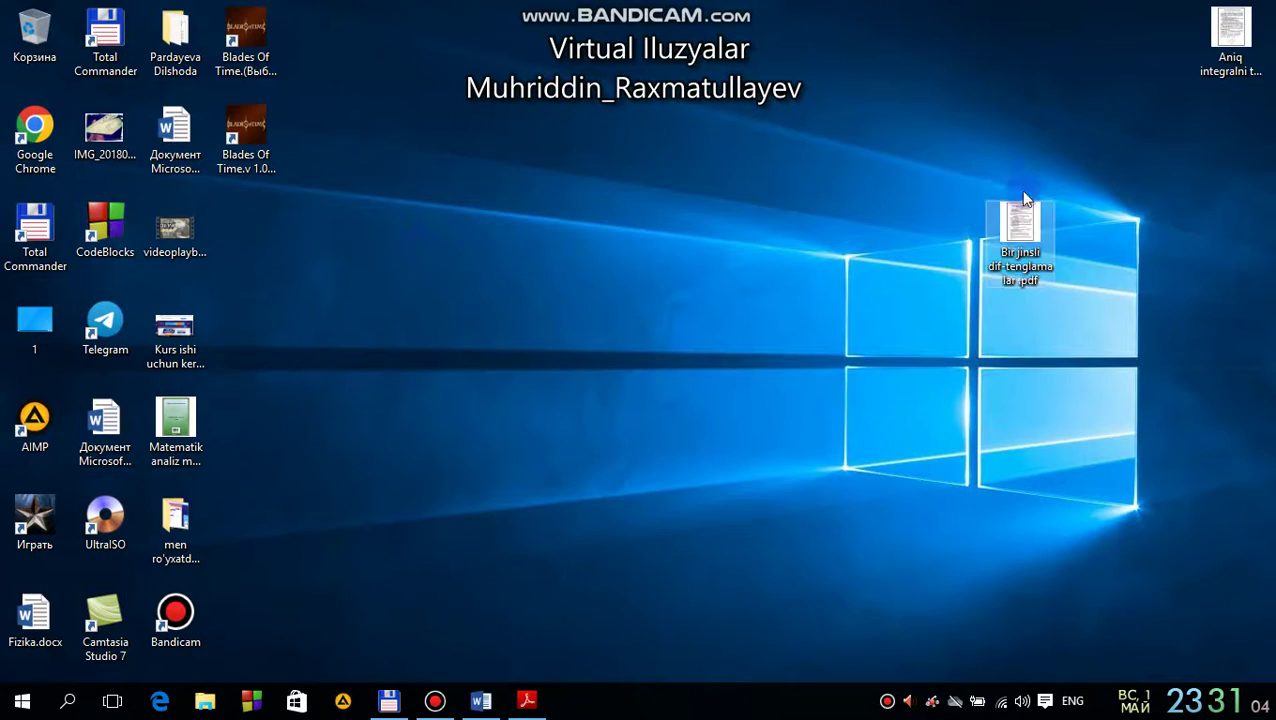
double_click(1003, 253)
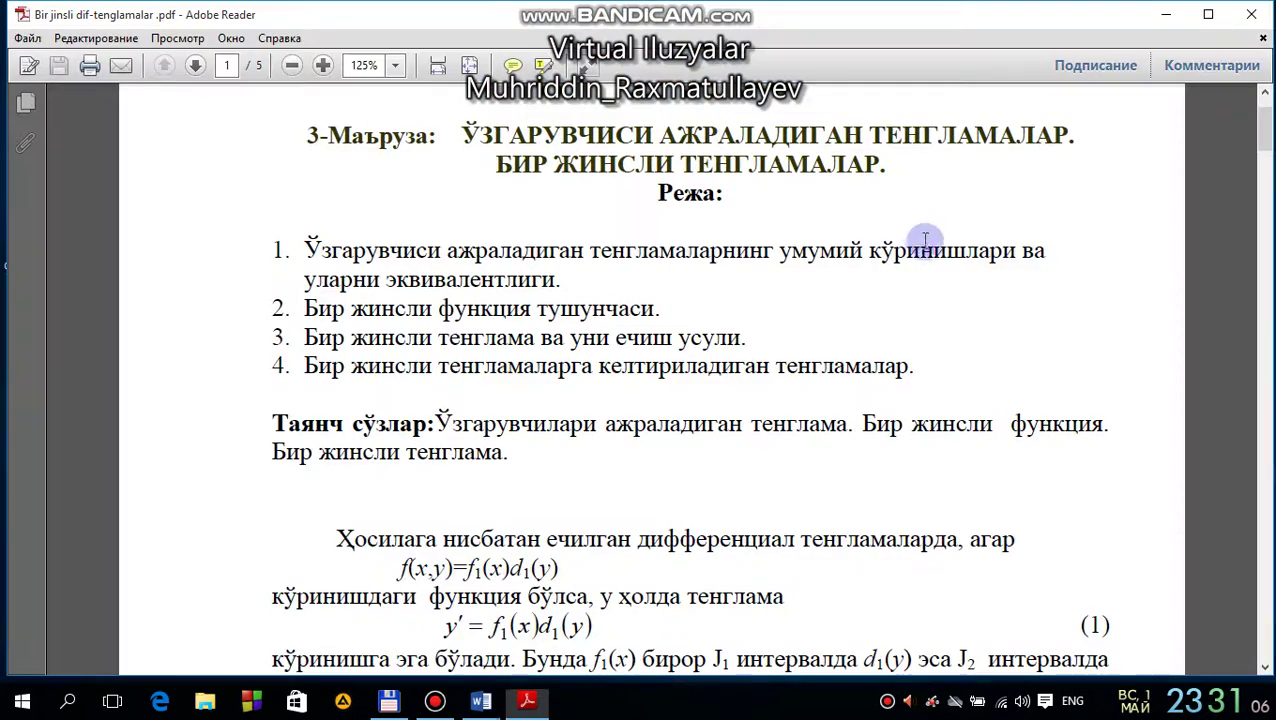
left_click(1254, 16)
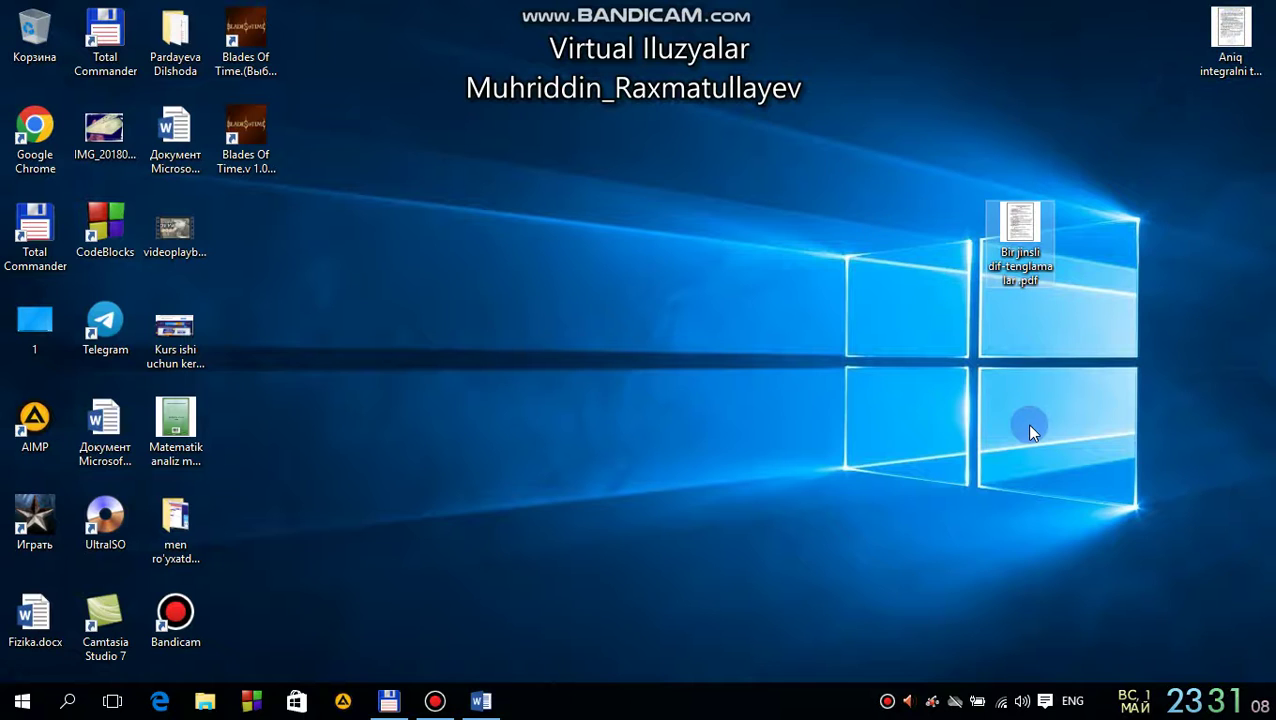
Permanently delete the Bir jinsli dif-tenglamalar PDF from the desktop and close the source document in Word.
key("shift+Delete")
key("Return")
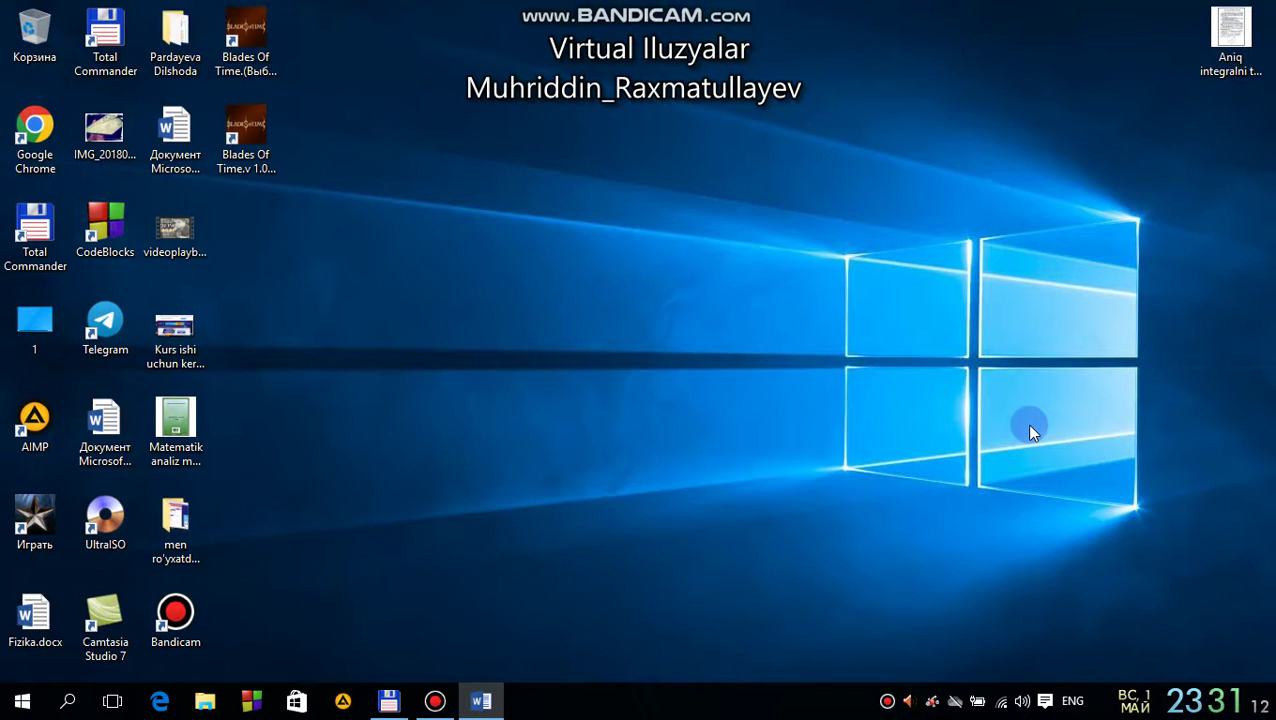
left_click(481, 703)
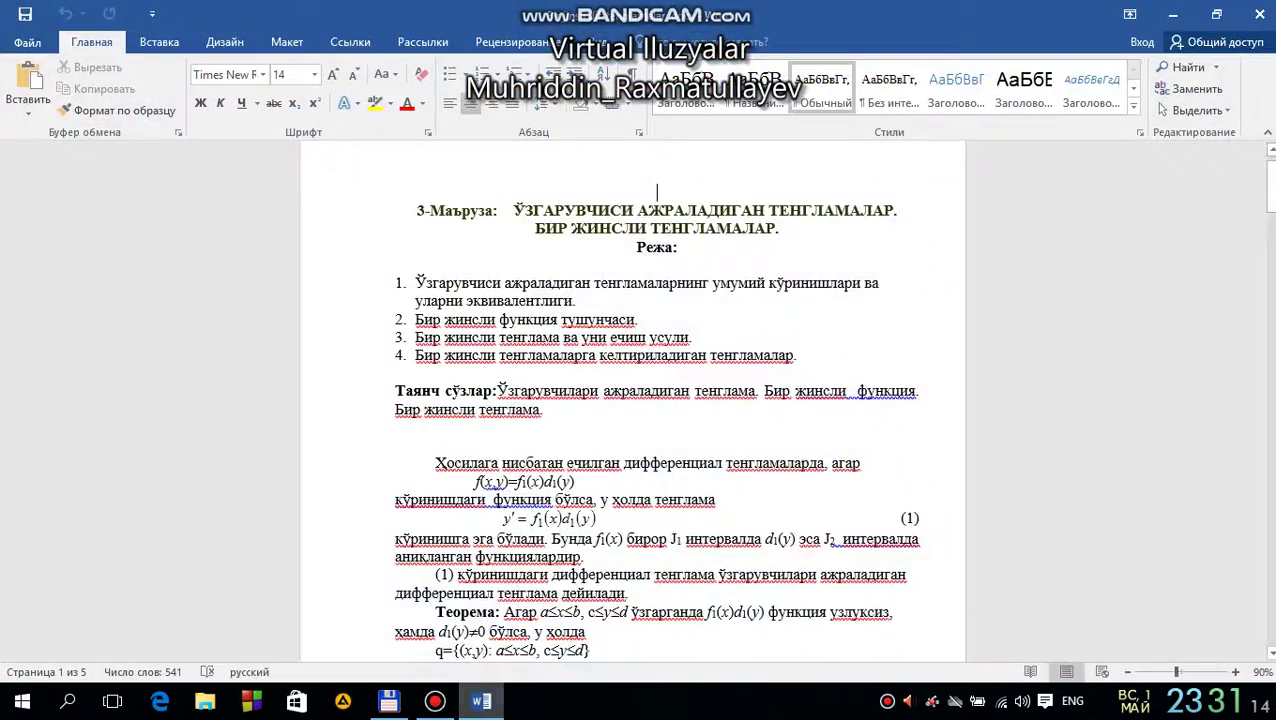
left_click(1259, 13)
Copy Bir jinsli dif-tenglamalar .docx from Total Commander's Diferensial tenglamalar folder to the desktop and refresh the desktop.
left_click(385, 702)
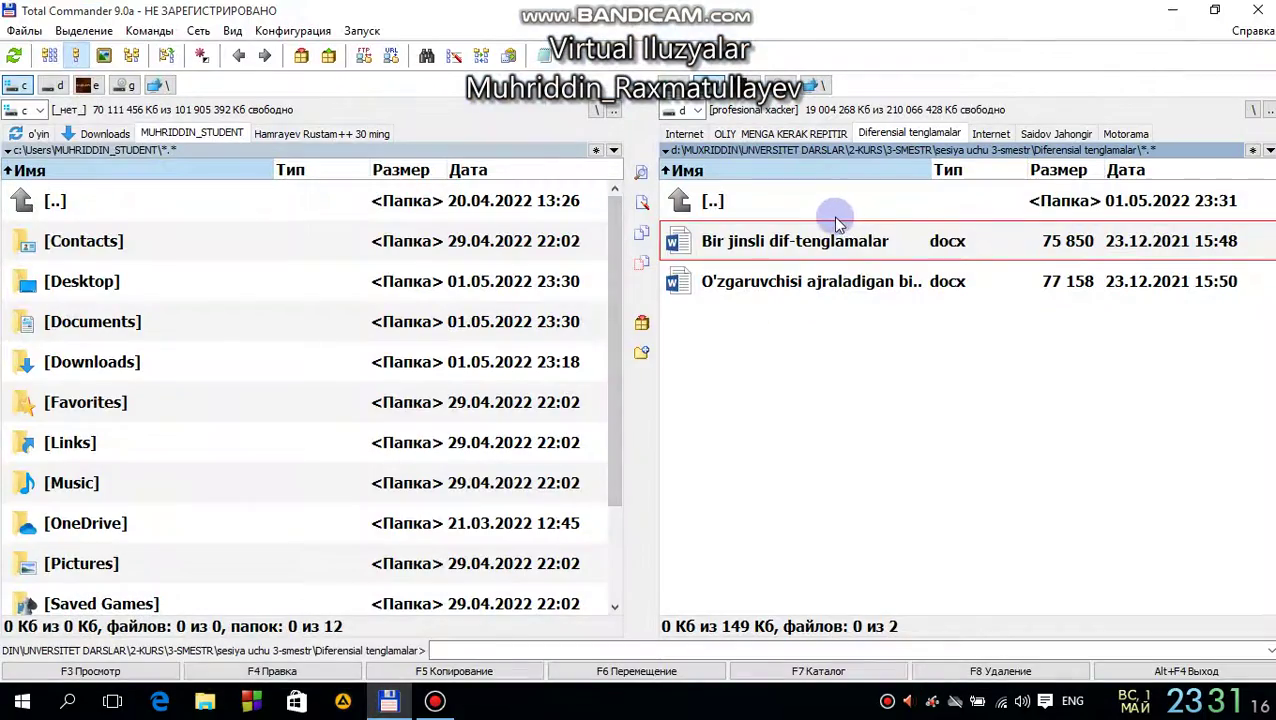
key("super+d")
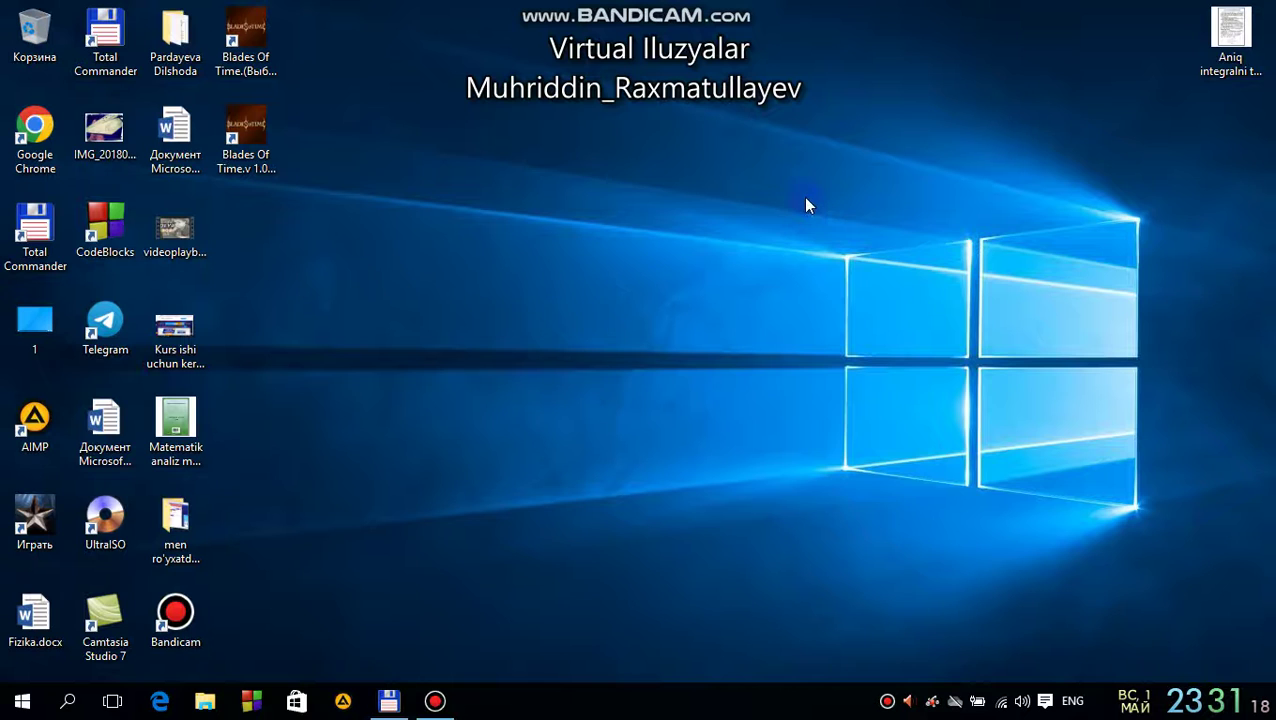
right_click(464, 155)
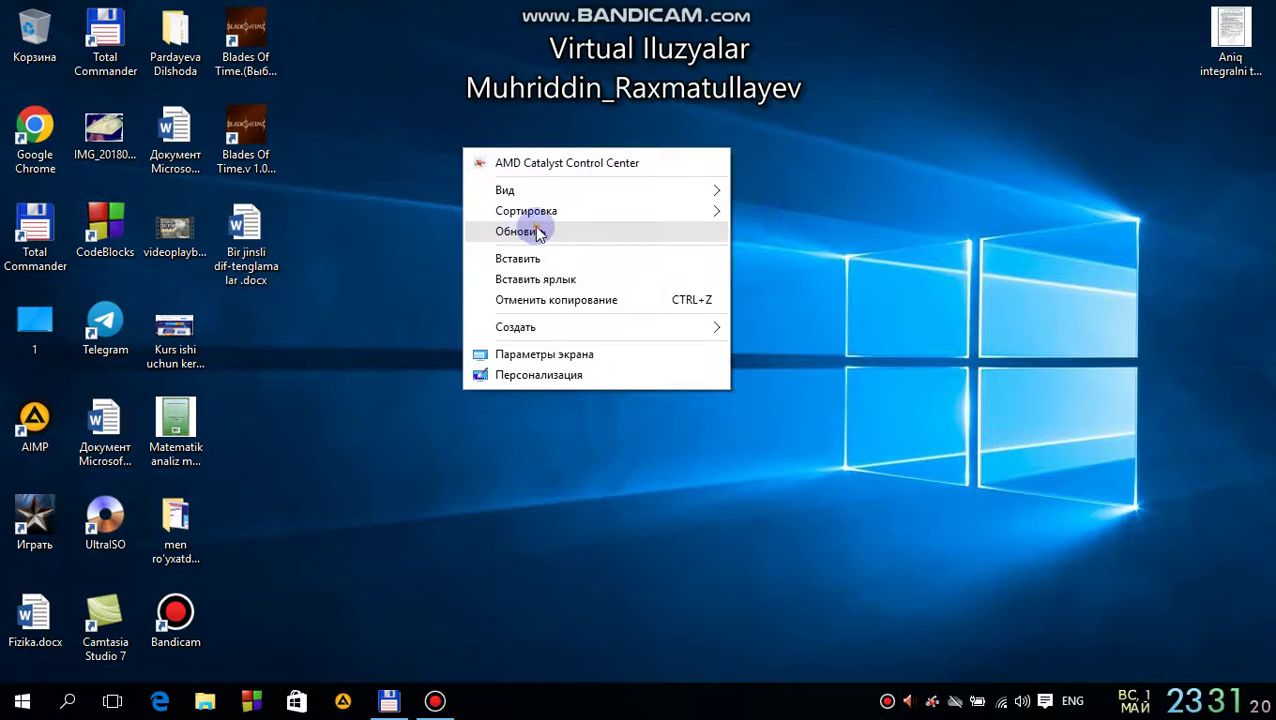
left_click(533, 229)
Search the web in Chrome for "docx to pdf" and open the ilovepdf.com Word to PDF converter.
left_click(16, 176)
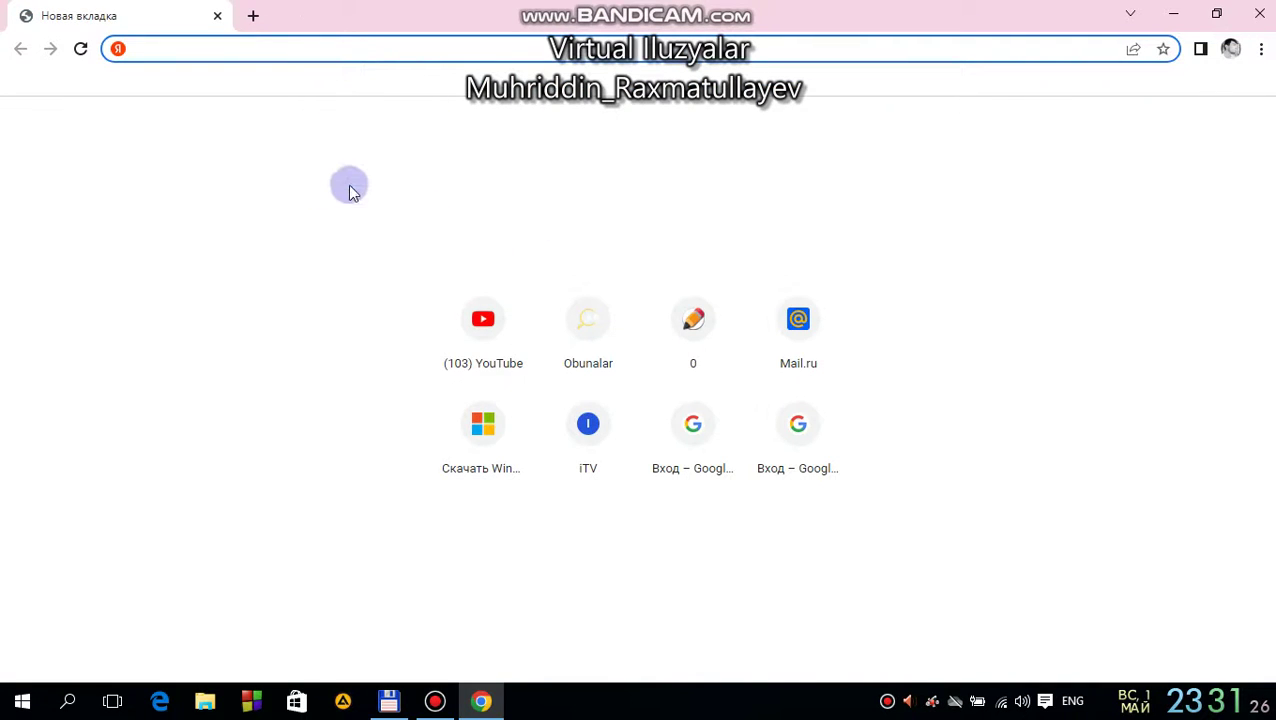
type("docx to pdf")
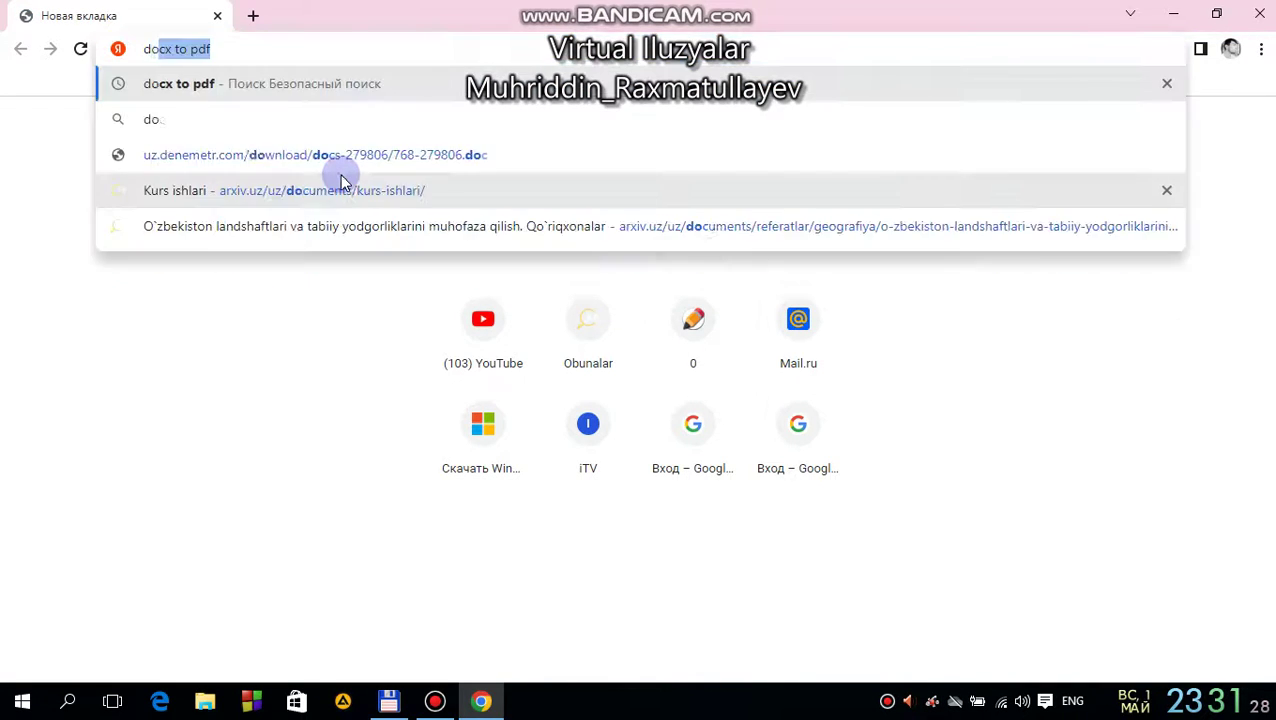
key("Return")
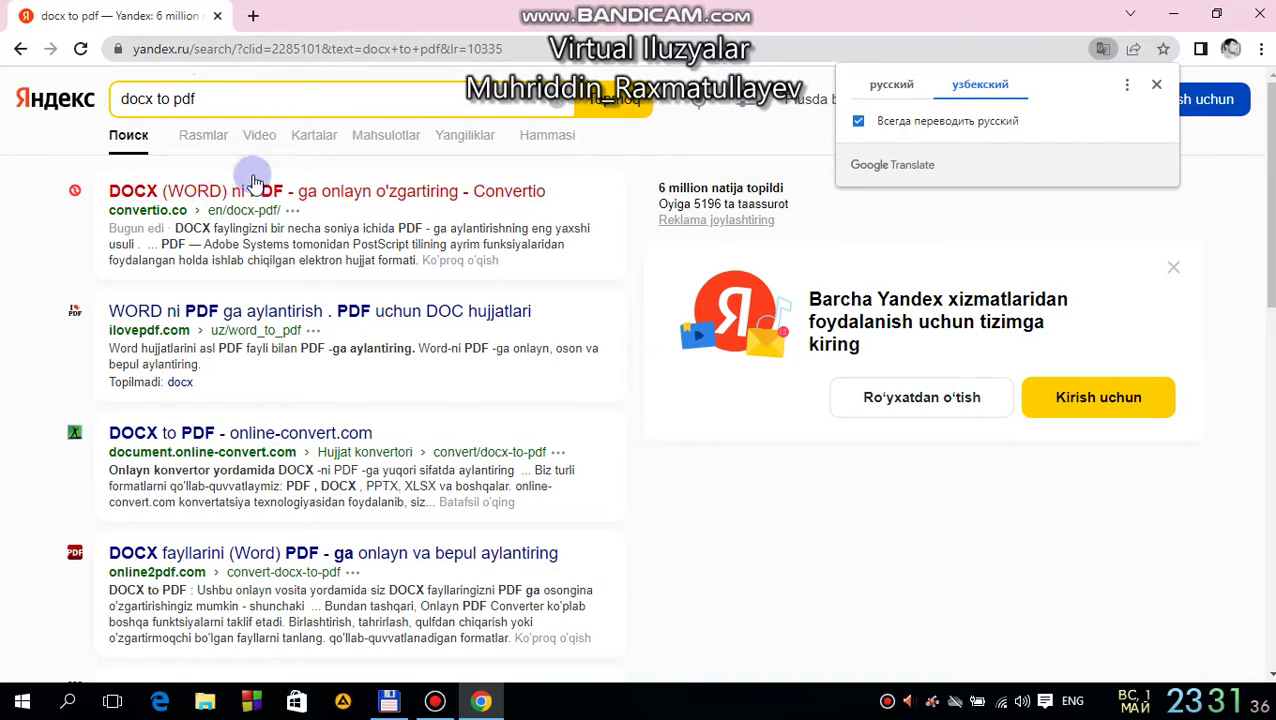
scroll(285, 350, "down", 4)
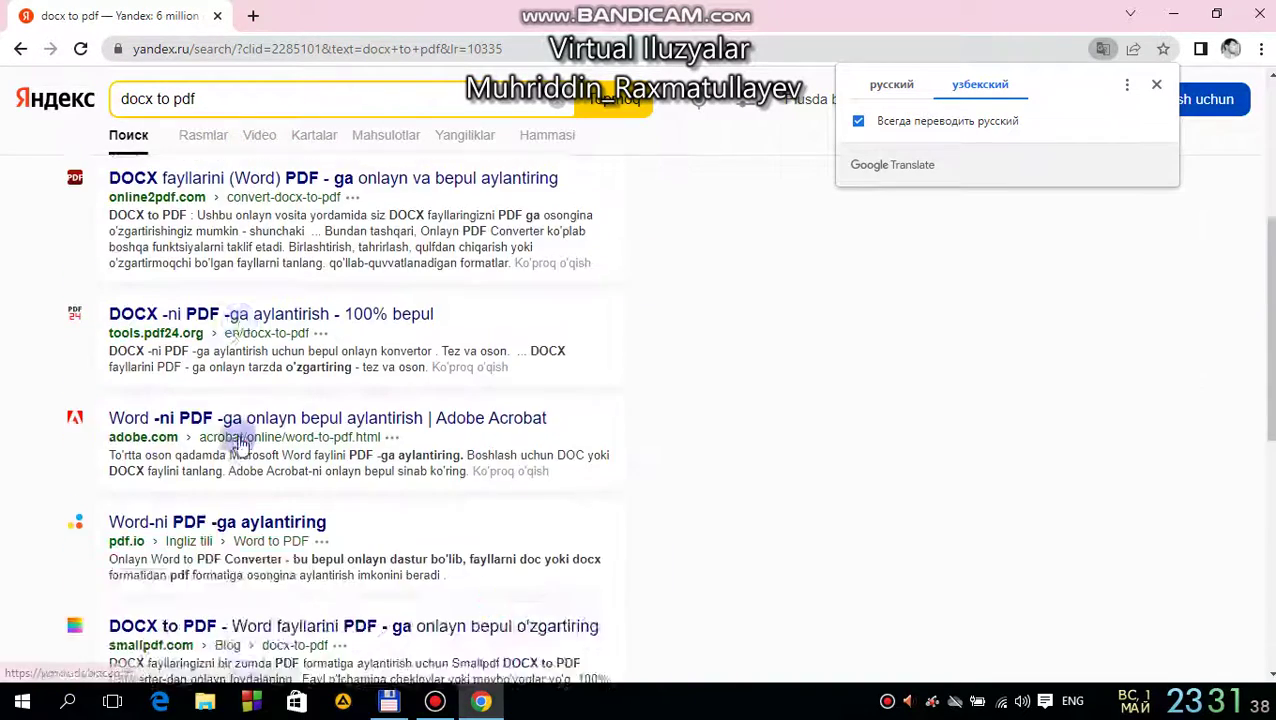
scroll(238, 445, "up", 5)
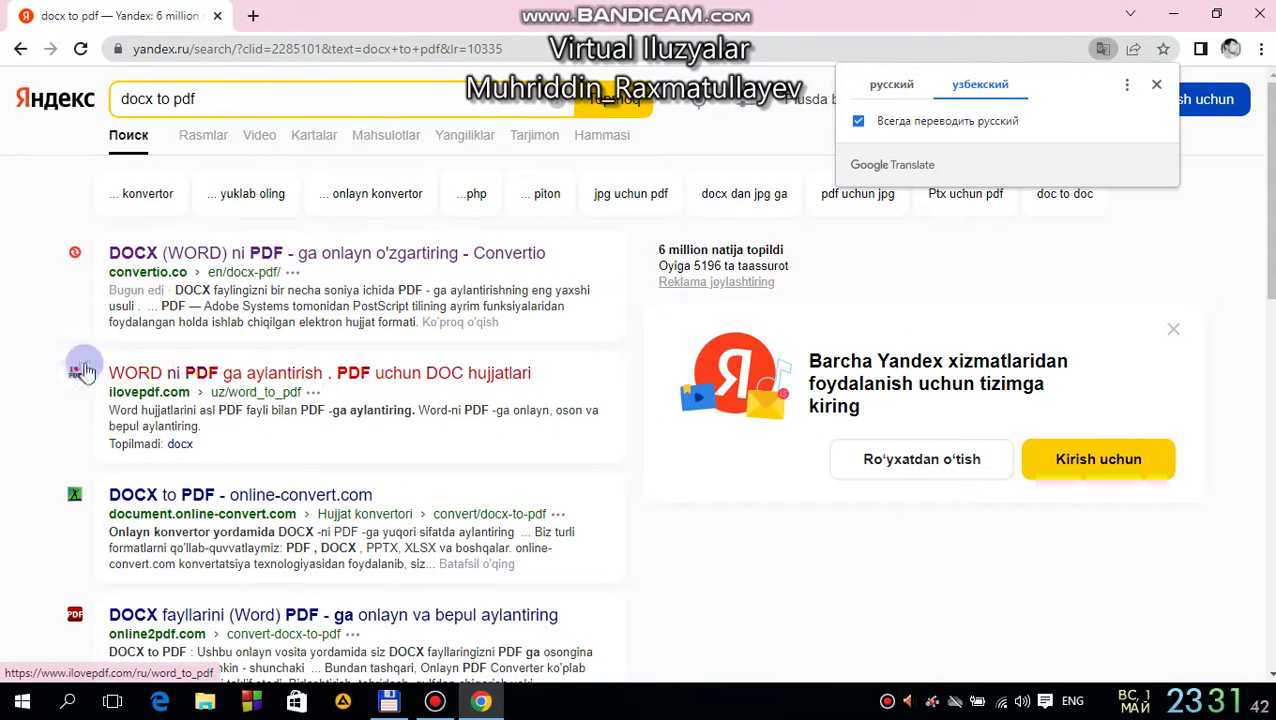
left_click(333, 377)
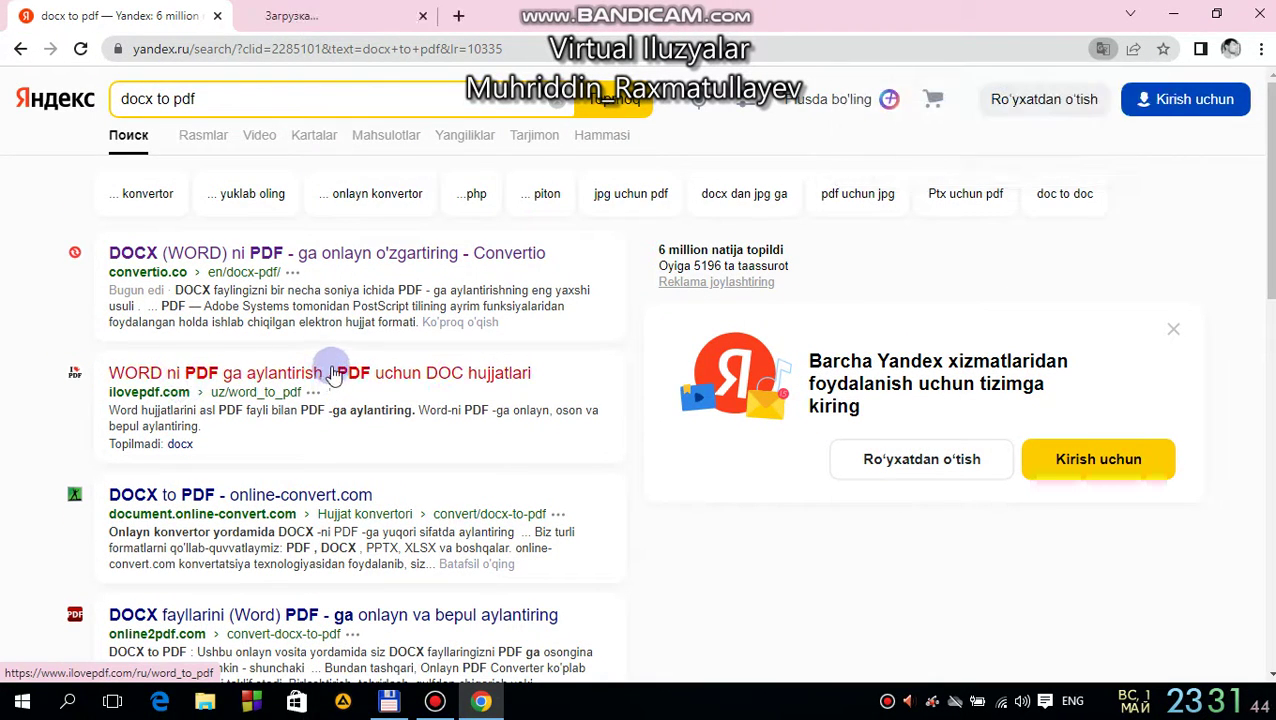
left_click(312, 20)
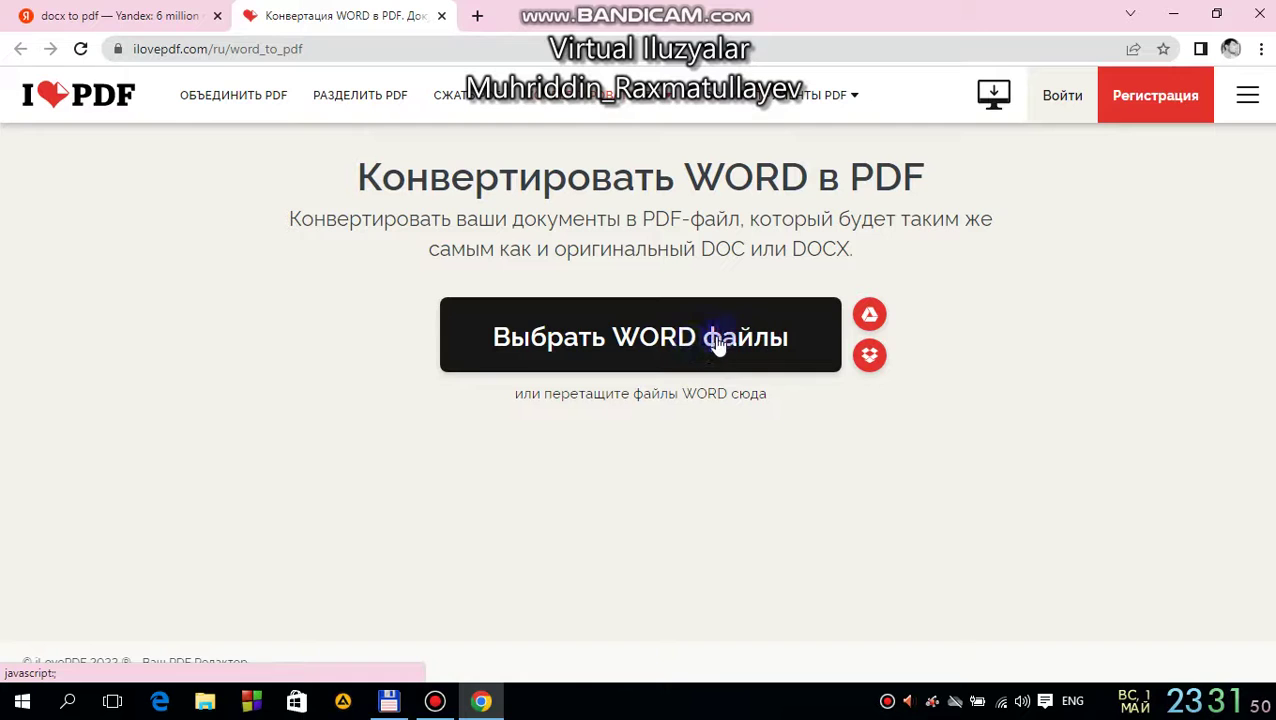
Upload Bir jinsli dif-tenglamalar .docx from the Desktop to the online converter and convert it to PDF.
left_click(437, 354)
left_click(80, 246)
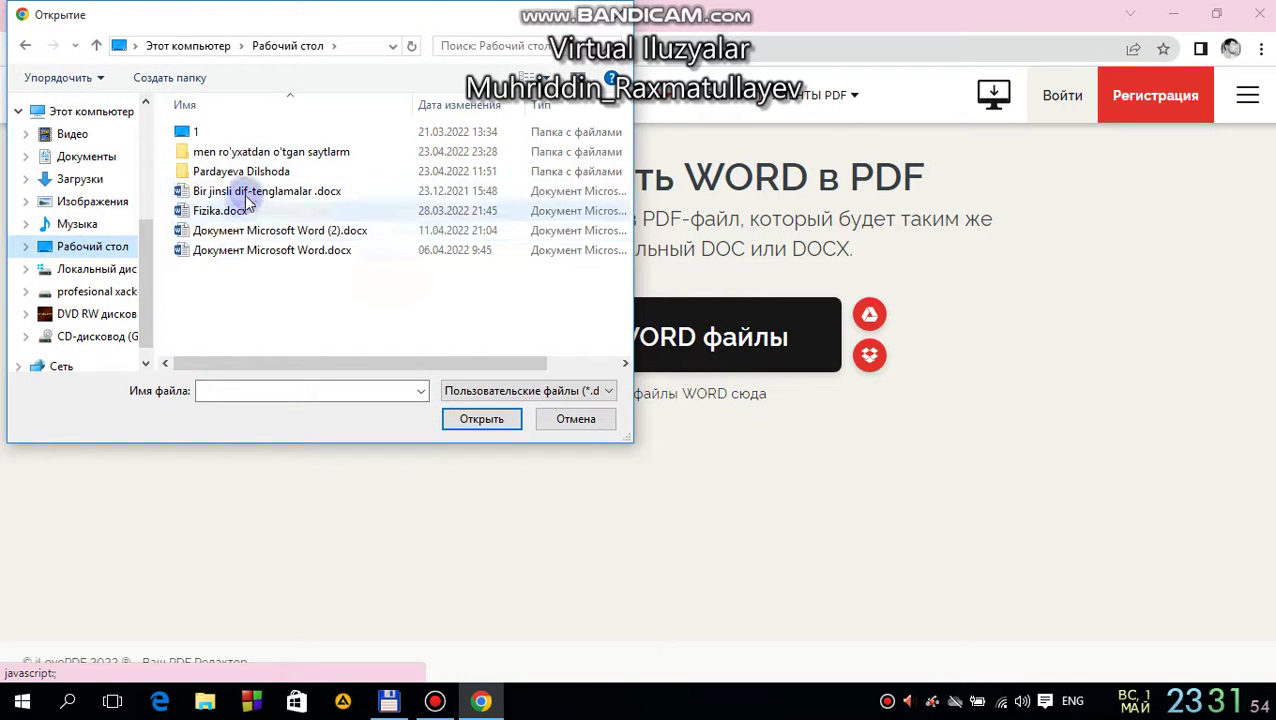
left_click(247, 190)
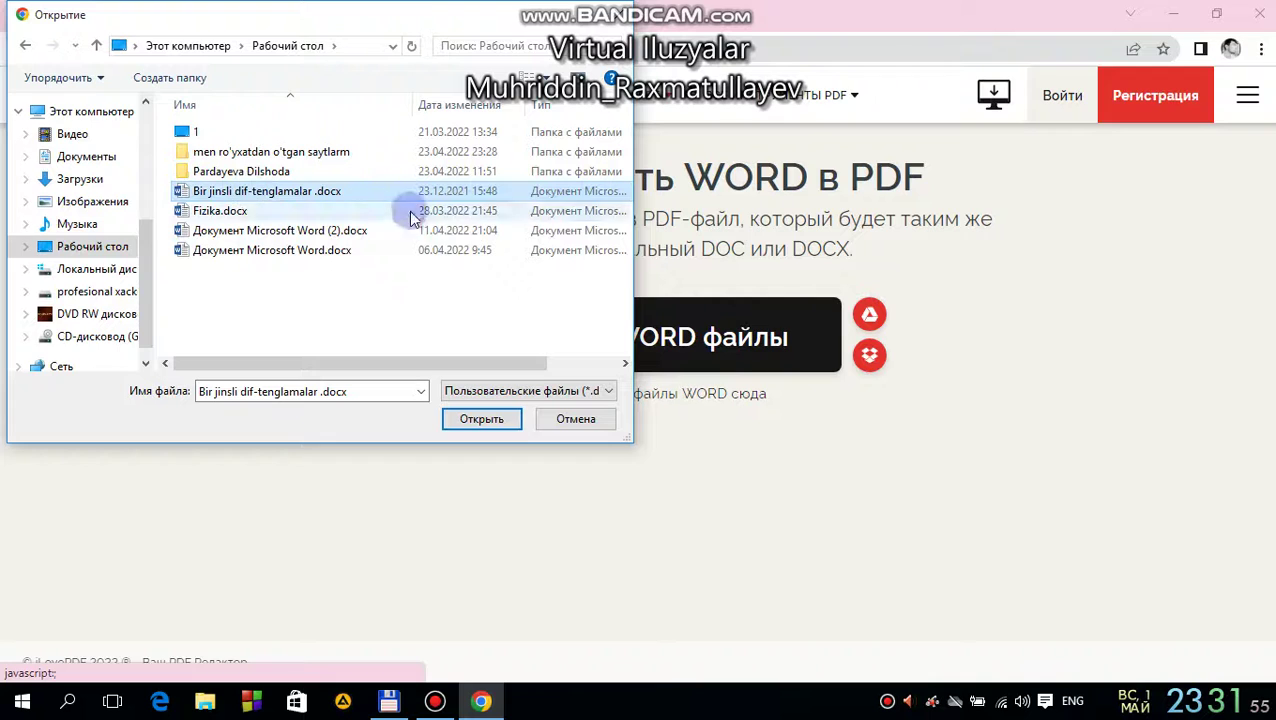
left_click(484, 422)
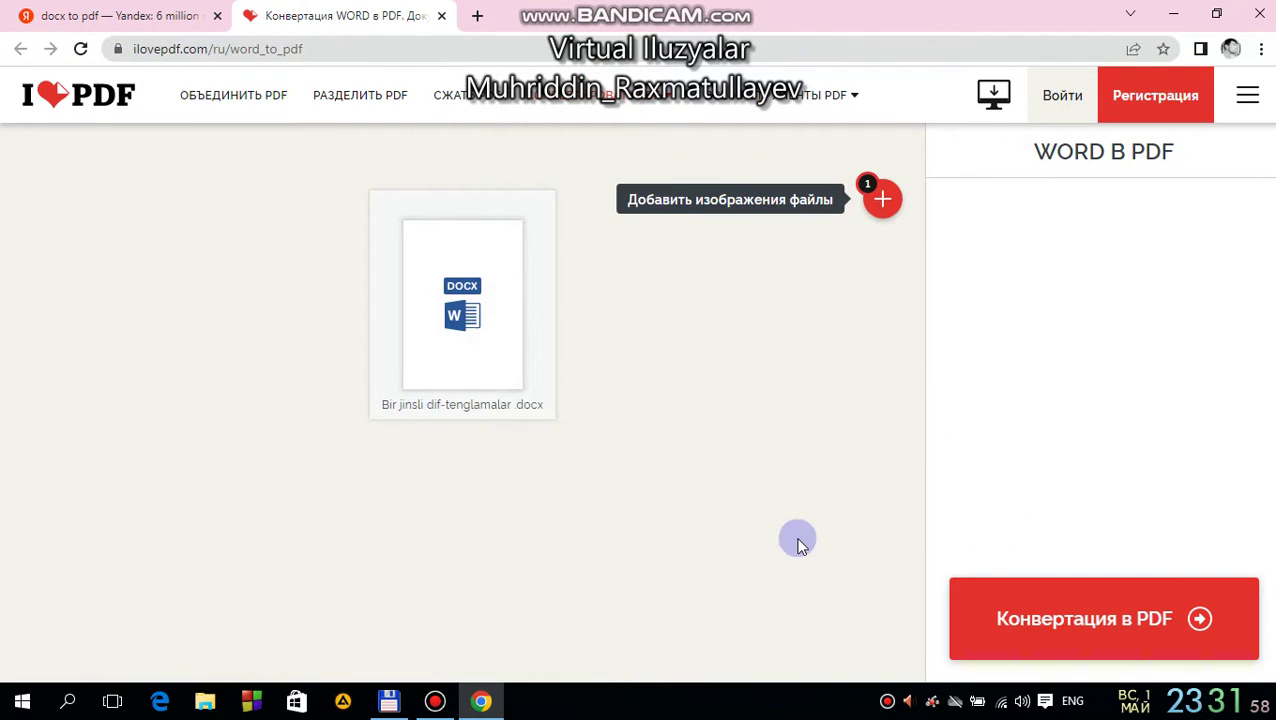
left_click(1151, 615)
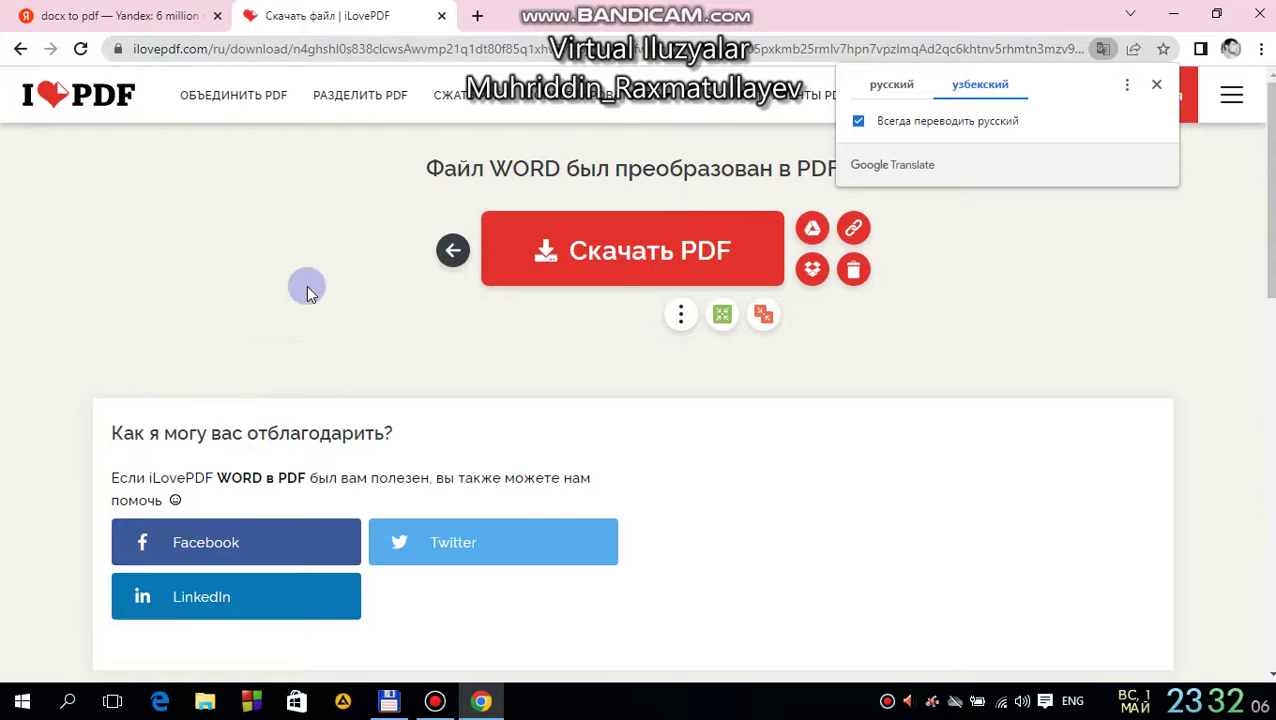
Download the converted PDF, open it in the browser to check its text and formulas, and close Chrome.
left_click(624, 265)
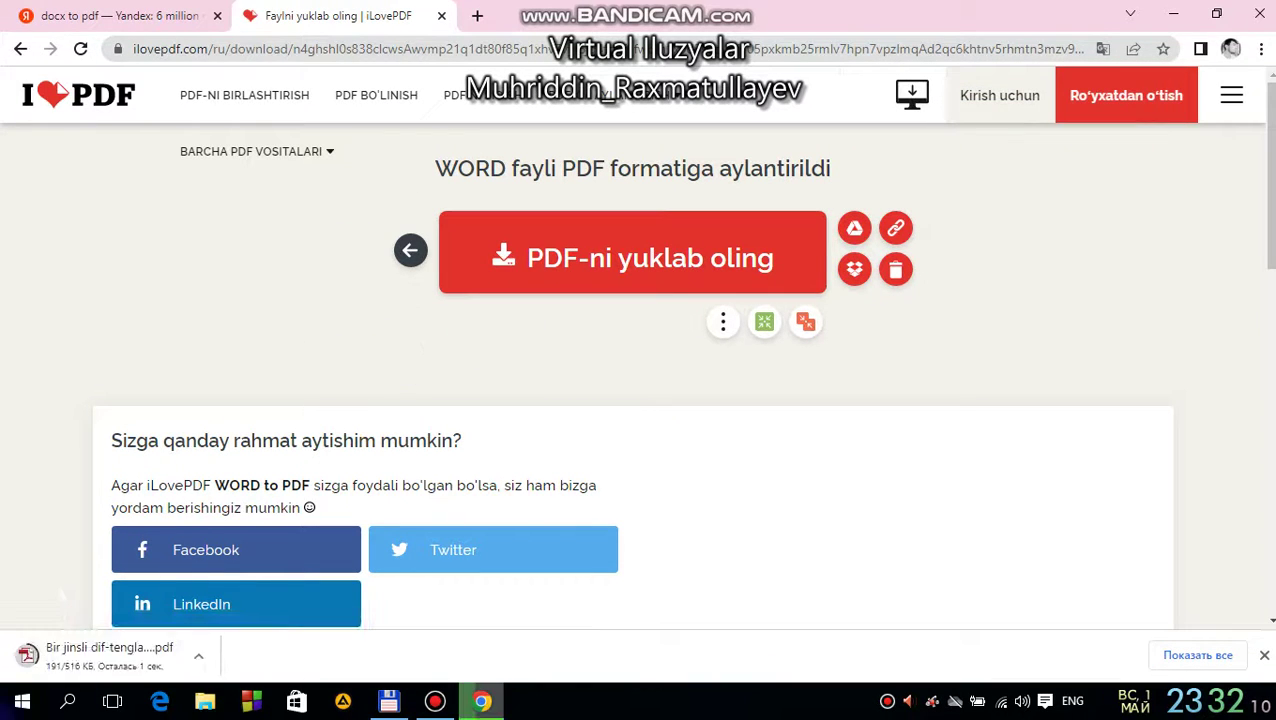
left_click(90, 656)
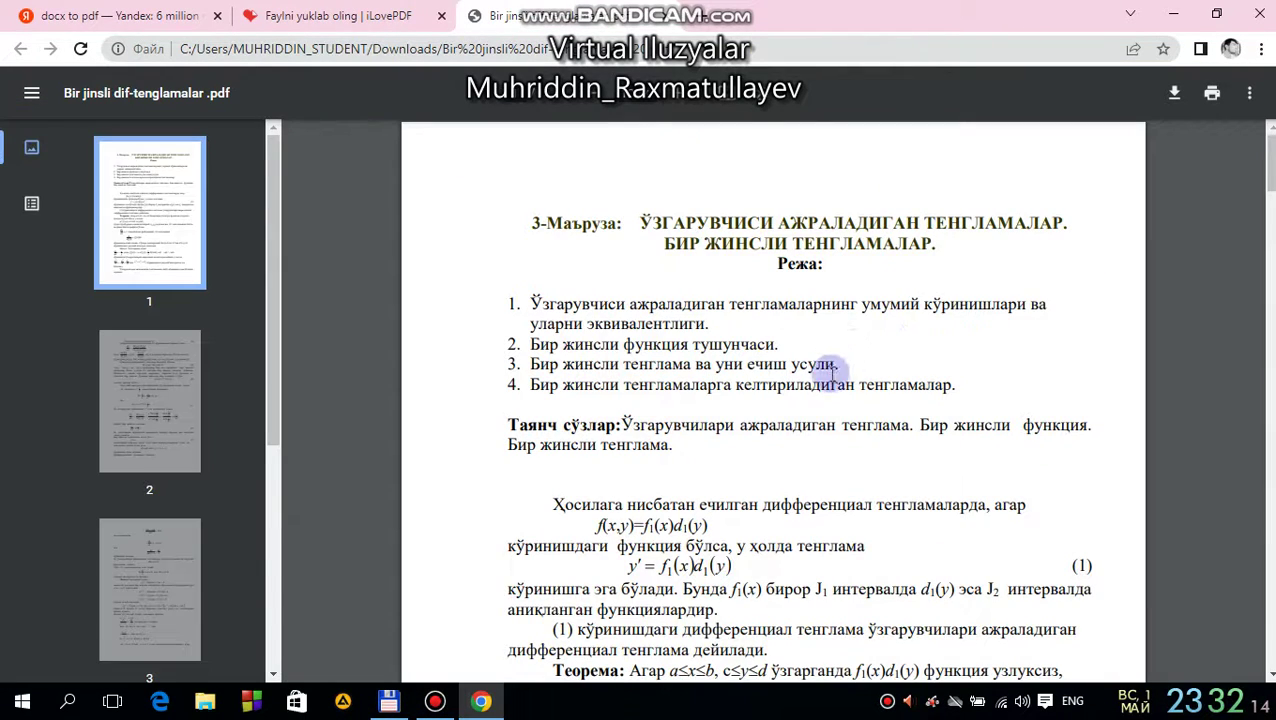
scroll(818, 345, "up", 3)
scroll(818, 341, "down", 3)
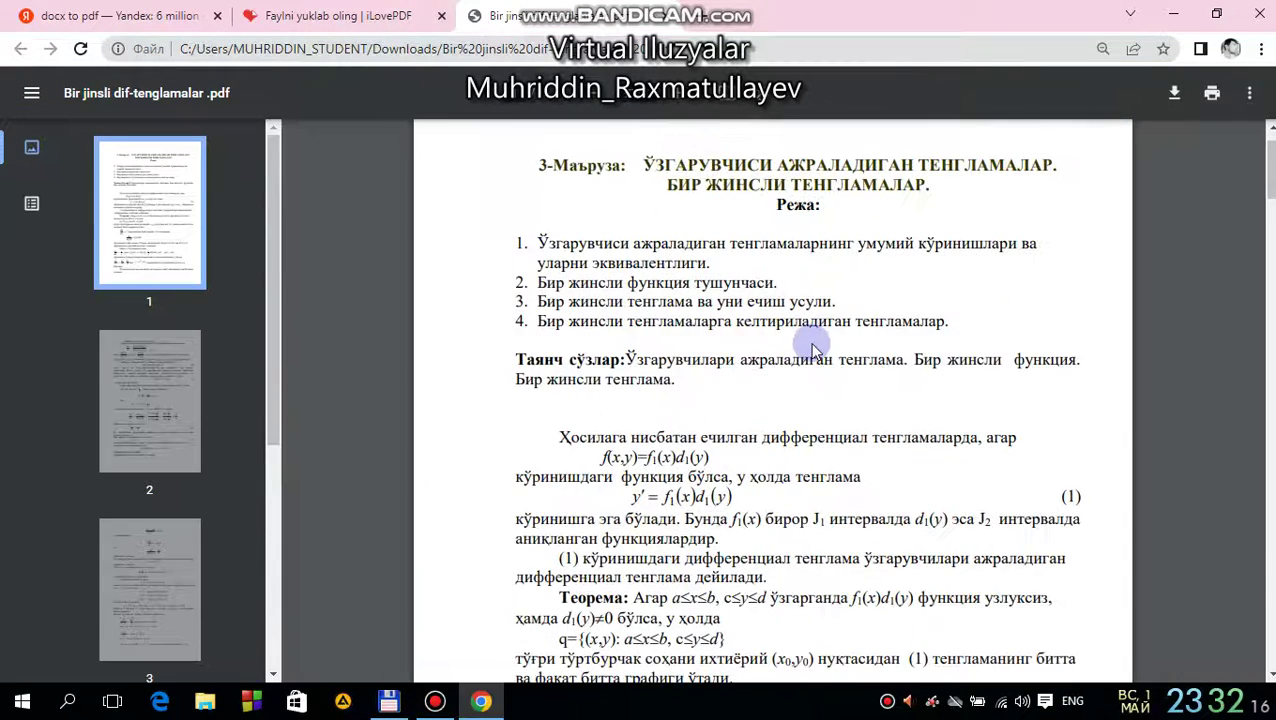
left_click(1259, 14)
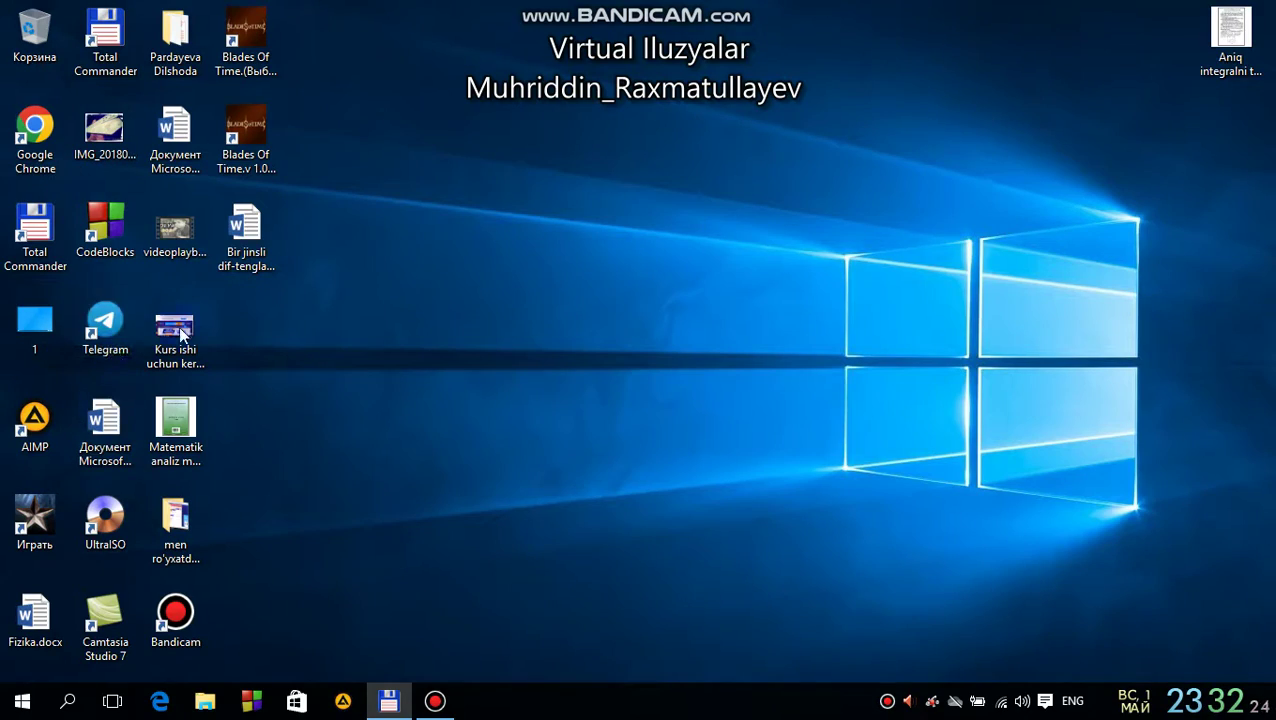
Open Aniq integralni taqribiy hisoblash. Xosmas integrallar.pdf from the desktop, look over its text and formulas, and close it.
double_click(1230, 35)
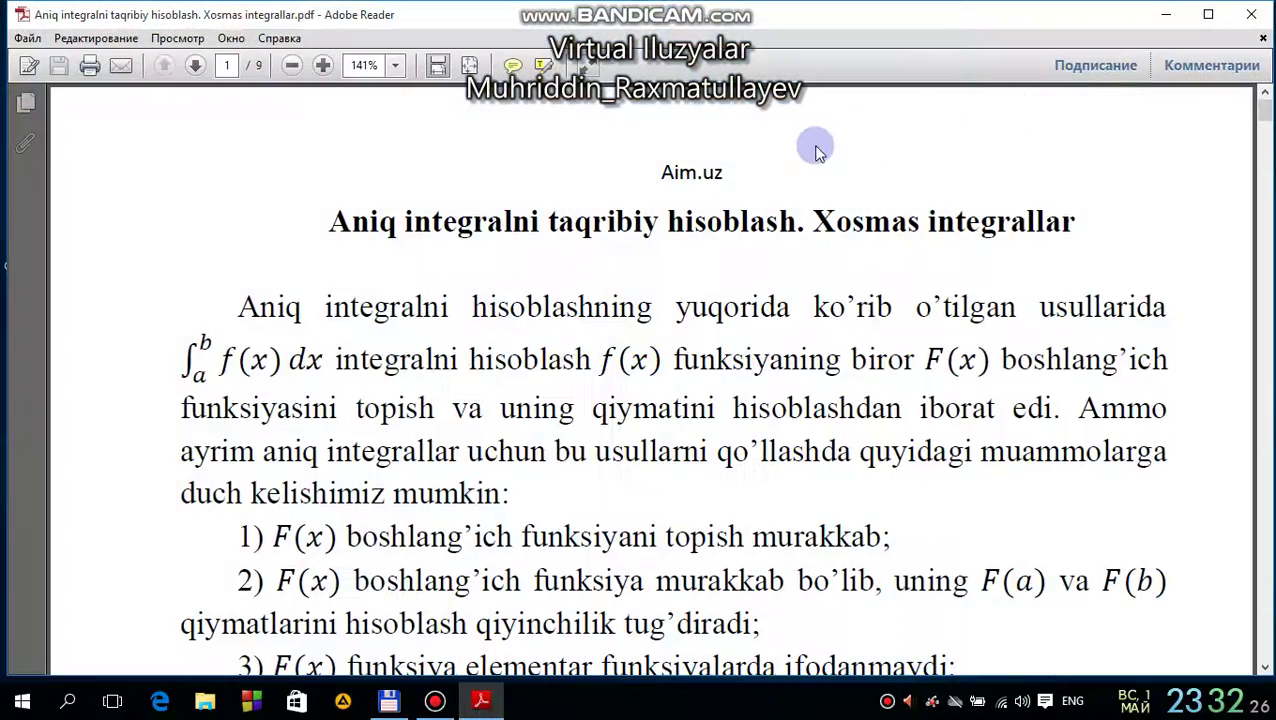
scroll(764, 249, "down", 5)
scroll(758, 240, "up", 5)
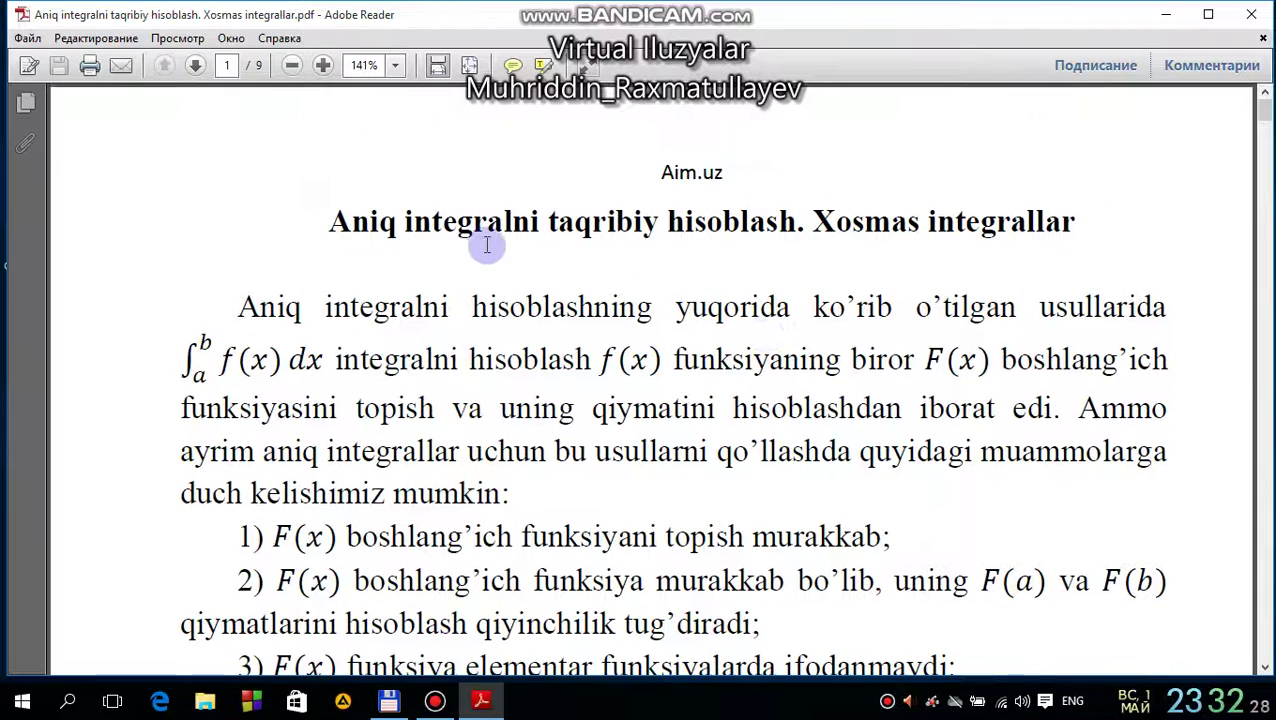
left_click(1251, 12)
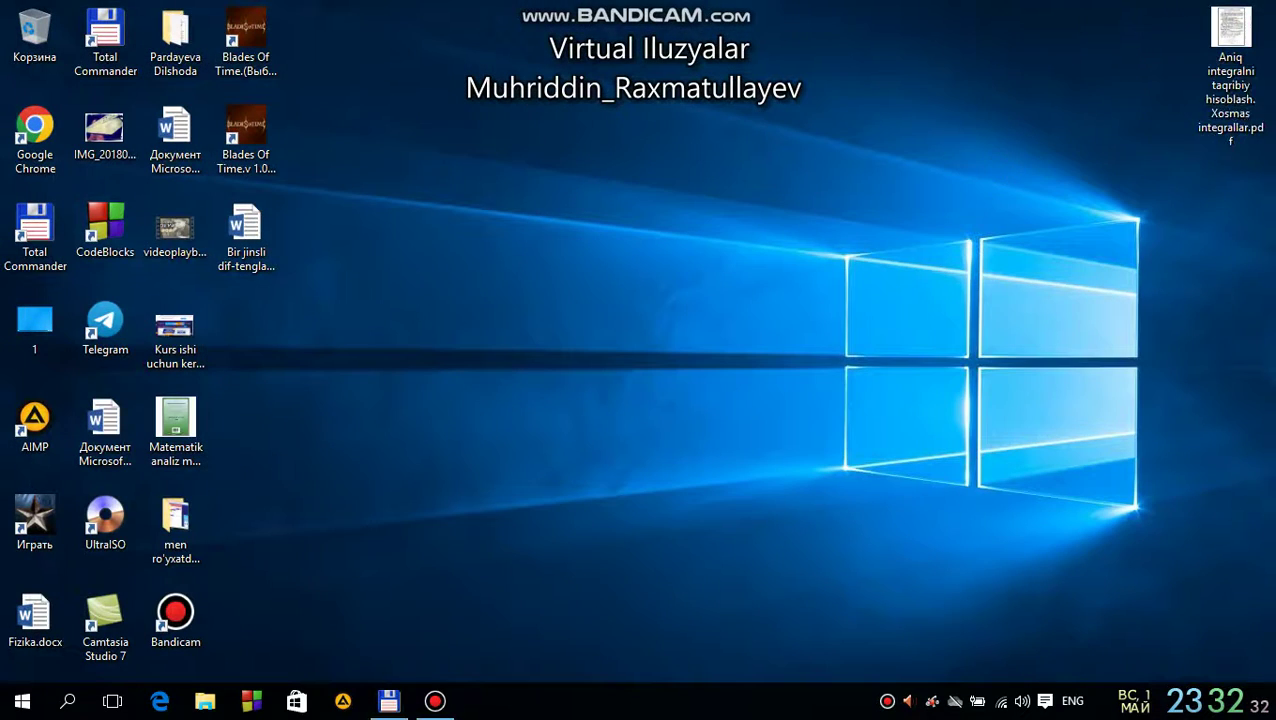
Search the web in Chrome for "pdf to word".
double_click(42, 145)
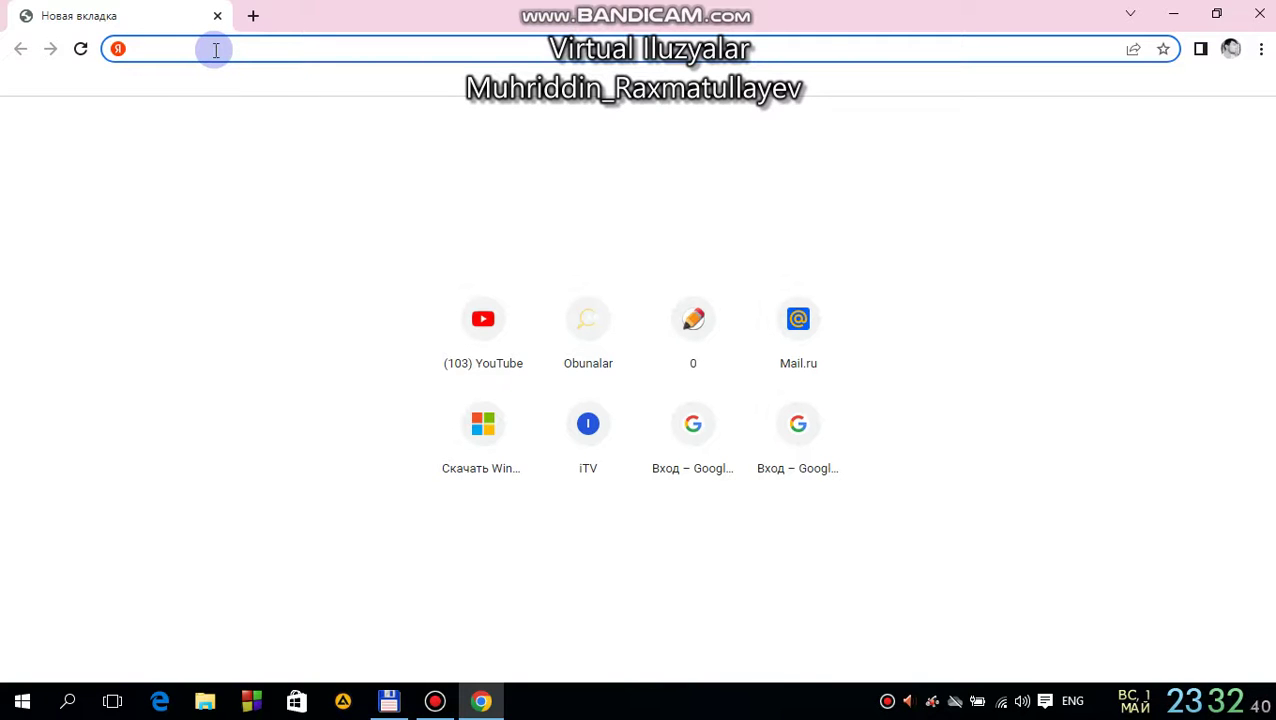
type("pdf")
key("Return")
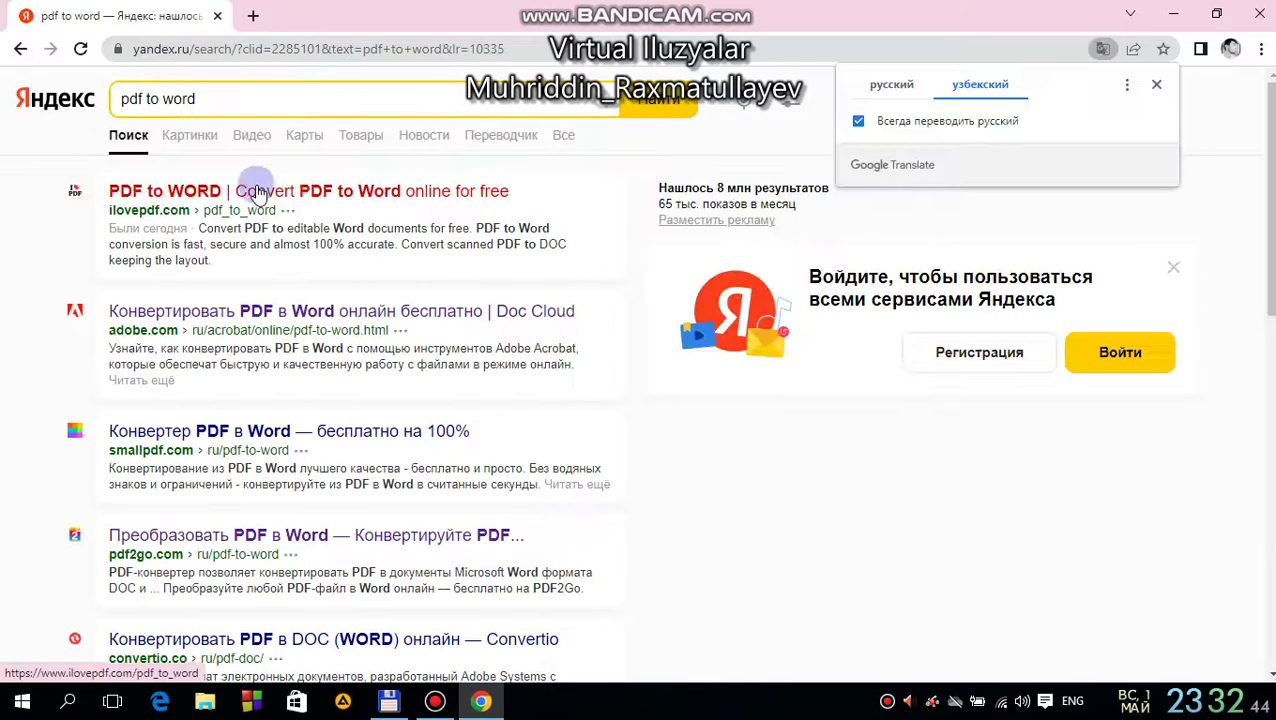
Upload the Aniq integralni taqribiy hisoblash PDF from the desktop to iLovePDF's PDF to WORD converter and convert it without OCR.
left_click(186, 196)
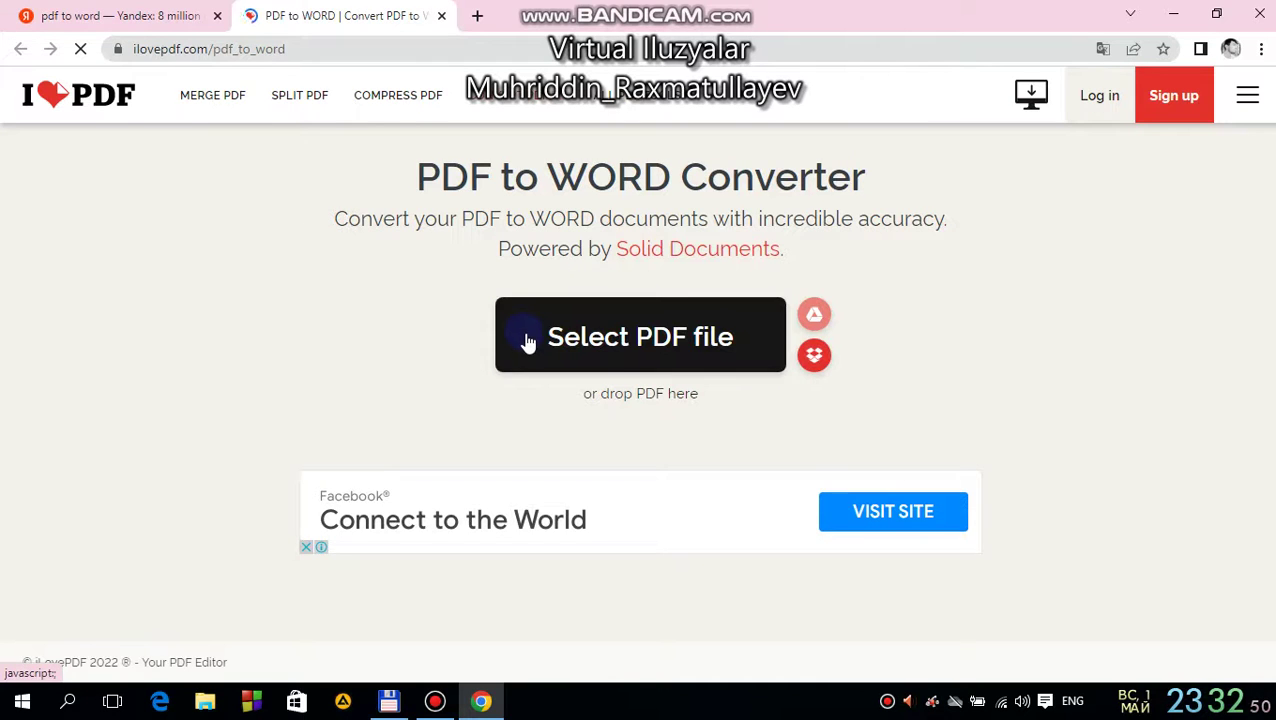
left_click(569, 376)
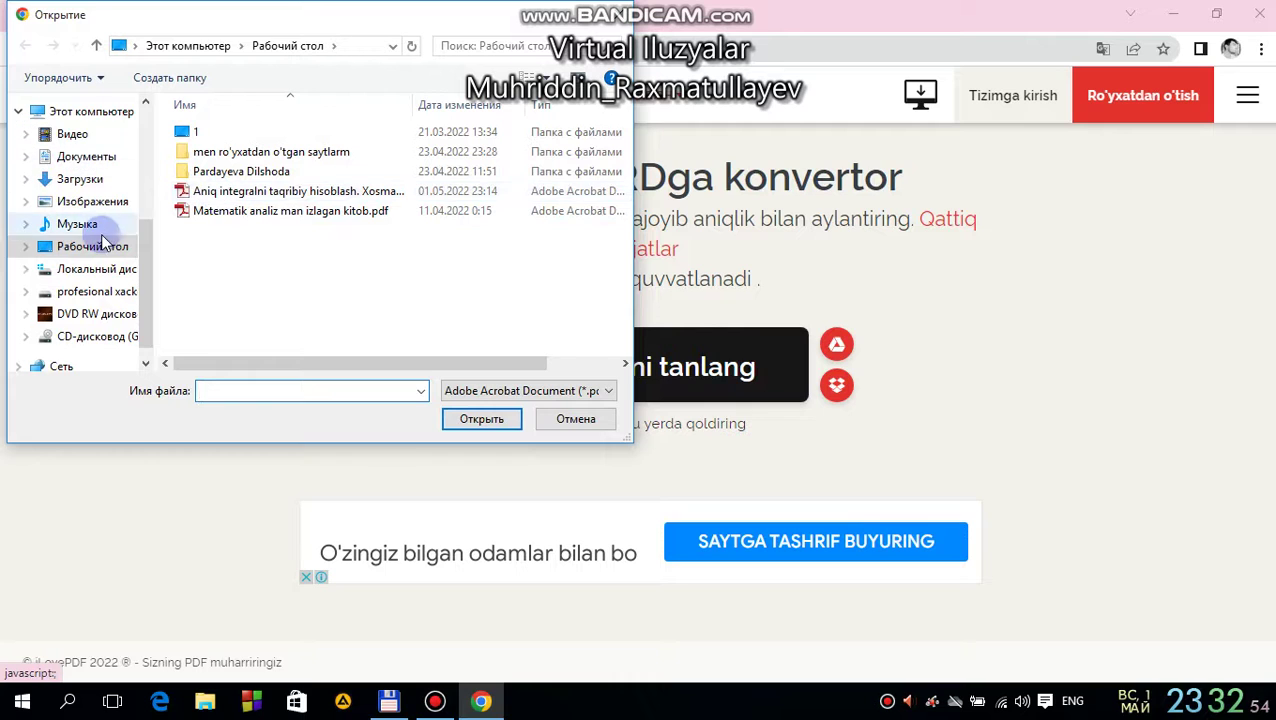
left_click(343, 193)
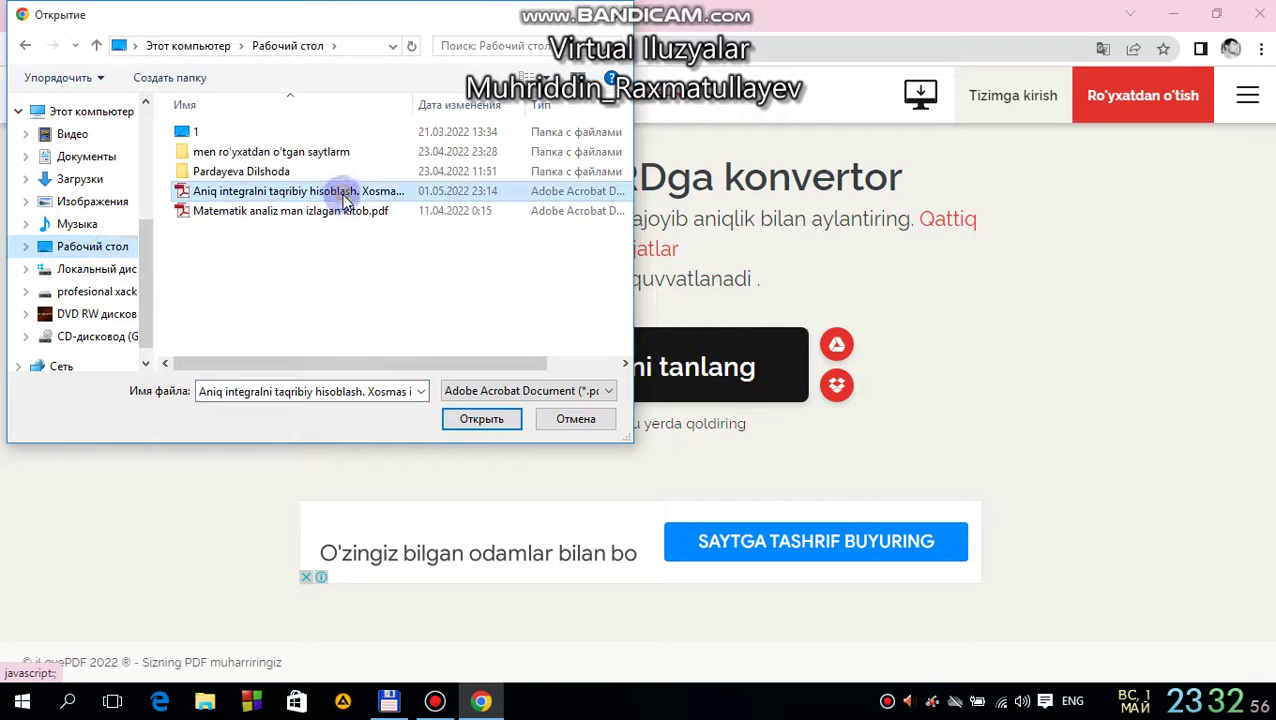
left_click(455, 417)
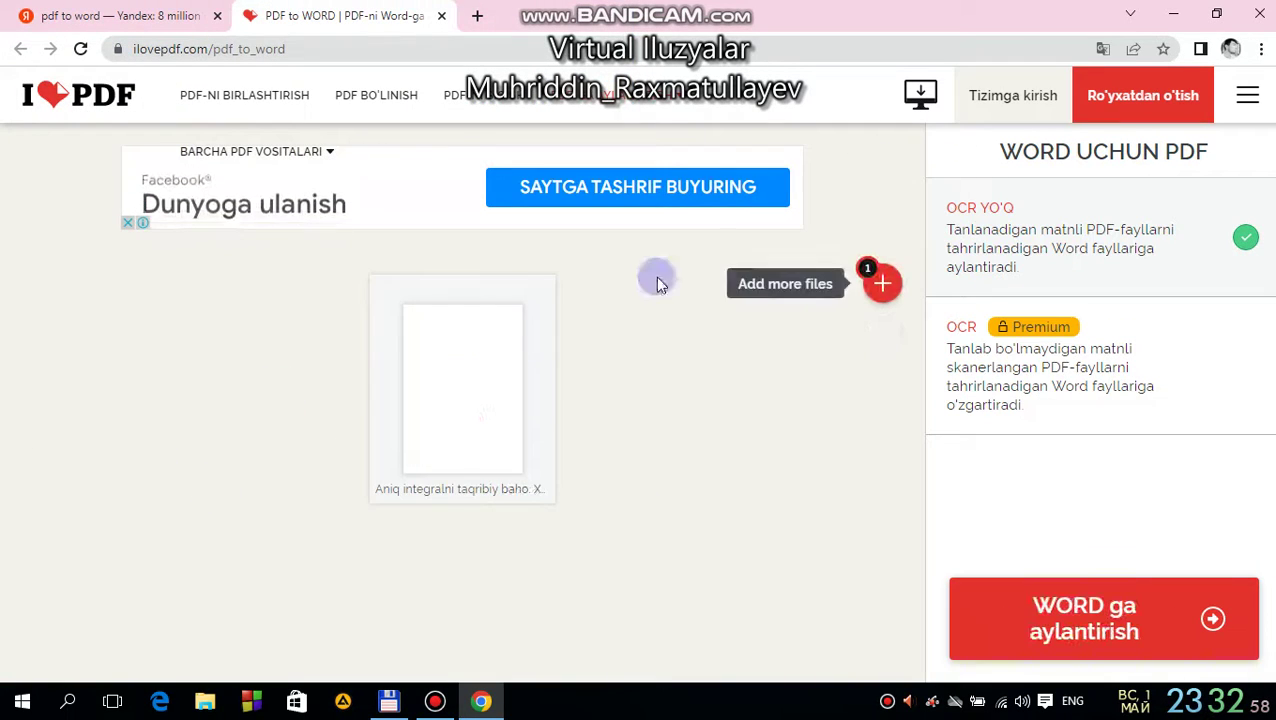
left_click(1107, 624)
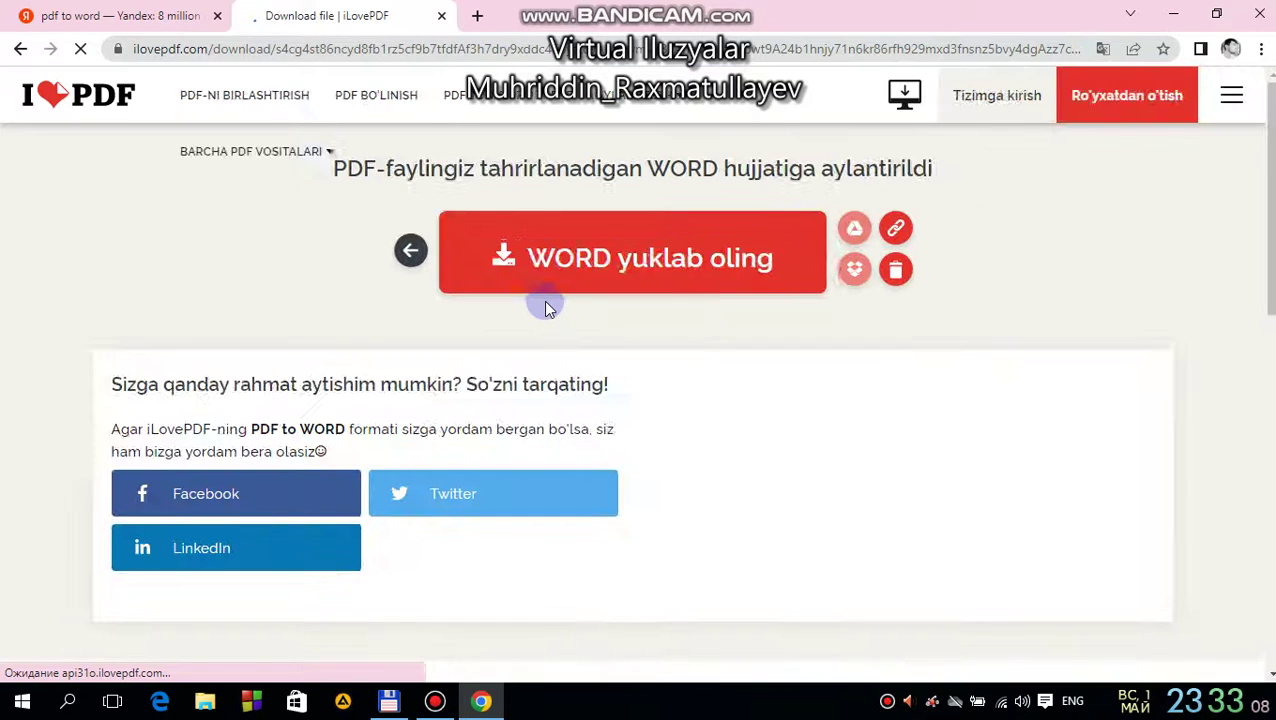
Download the converted Word file, open it with editing enabled, look over its text, formulas and diagrams, and close Word and Chrome.
left_click(640, 272)
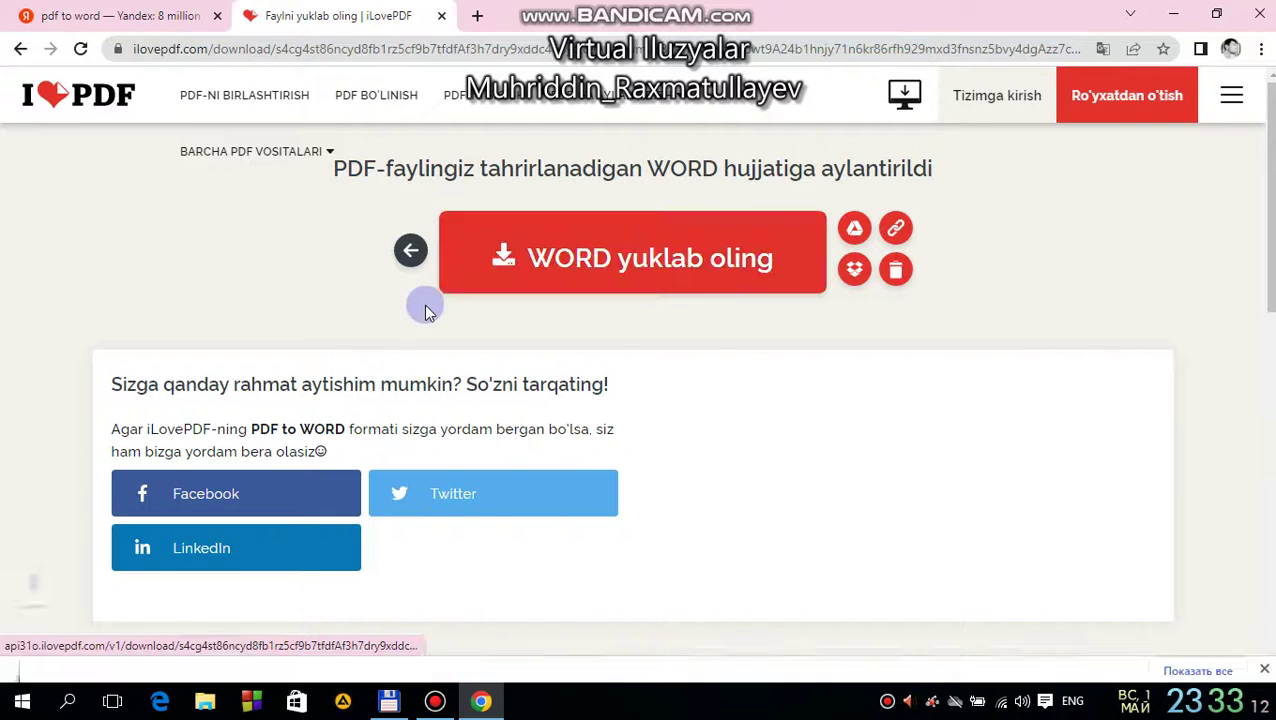
left_click(84, 650)
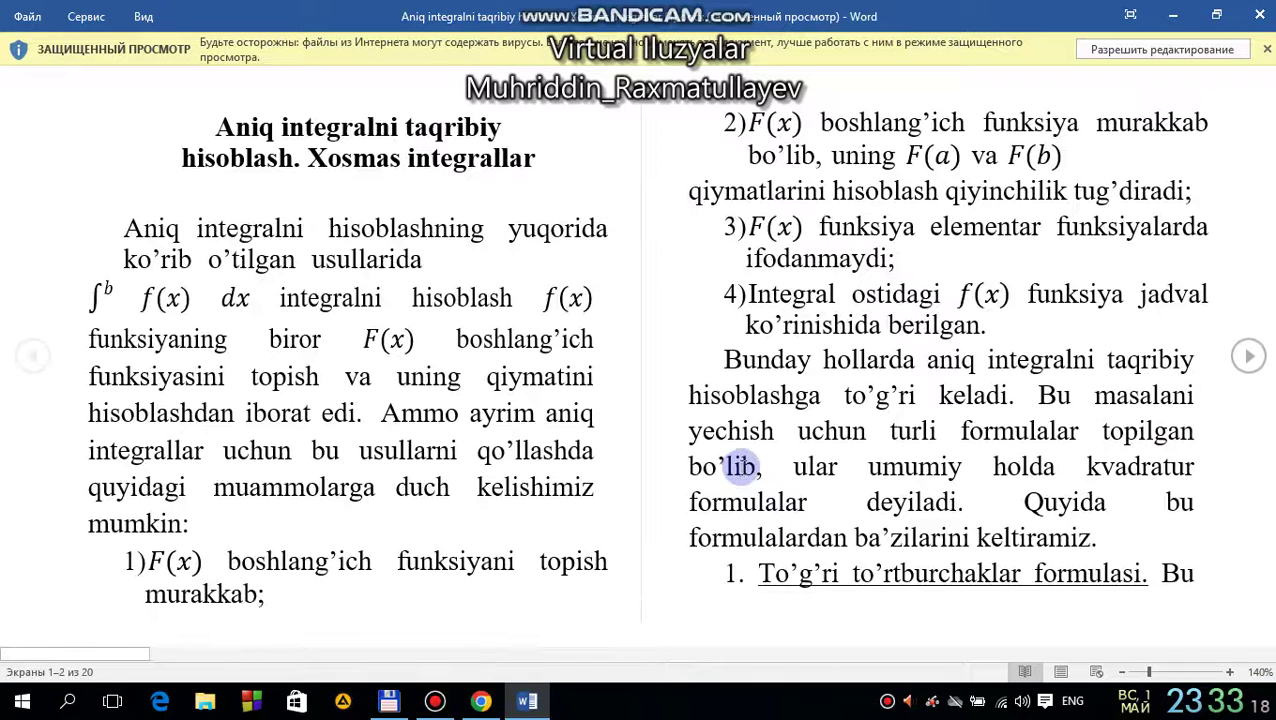
left_click(1190, 49)
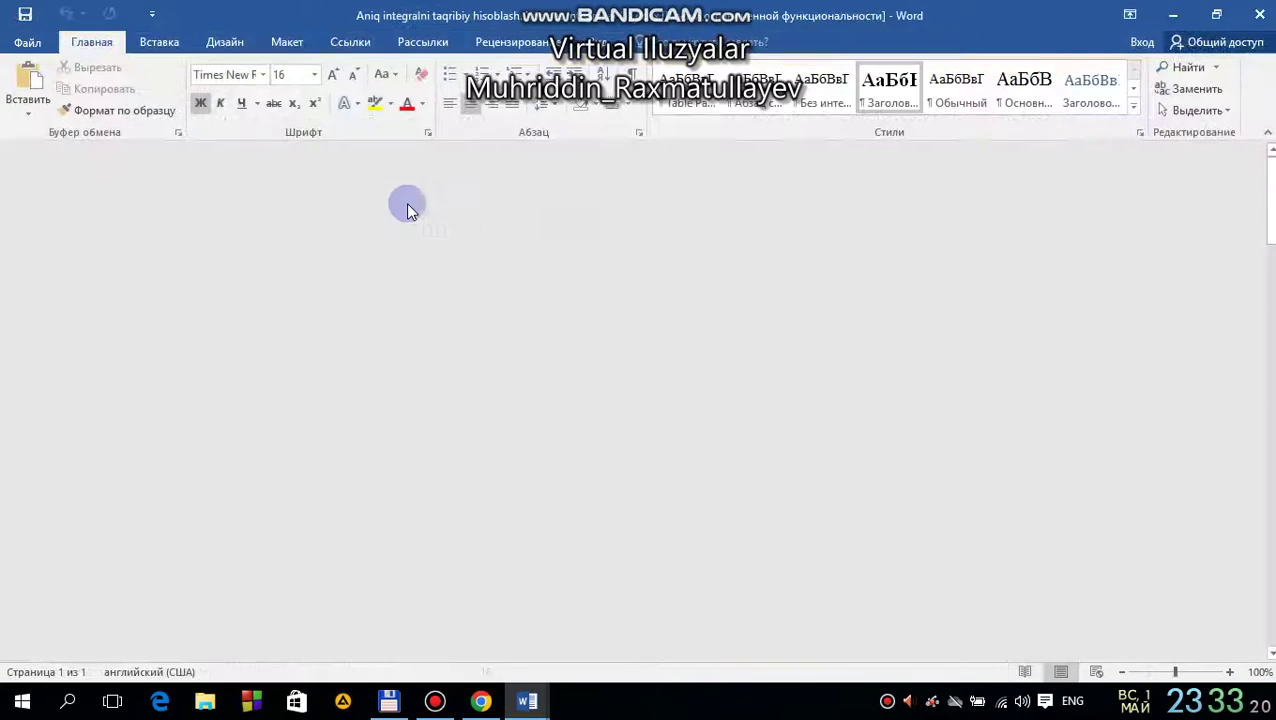
scroll(660, 318, "down", 12)
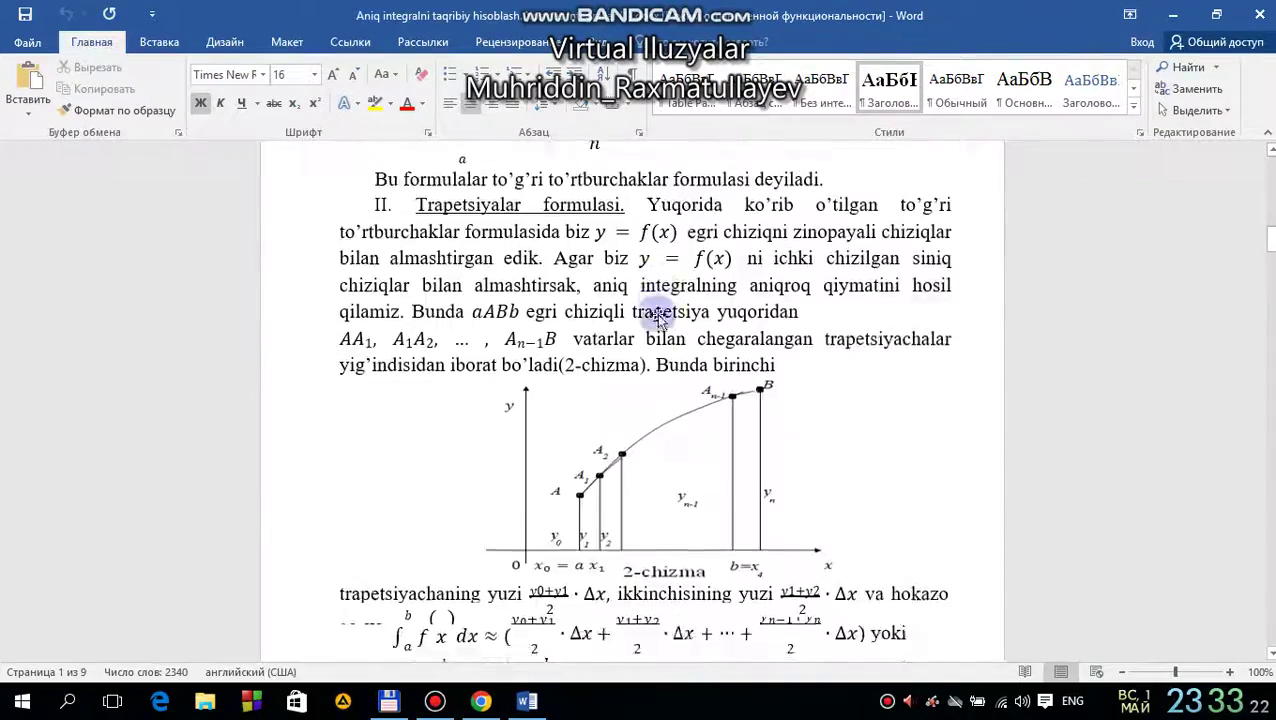
scroll(658, 318, "down", 15)
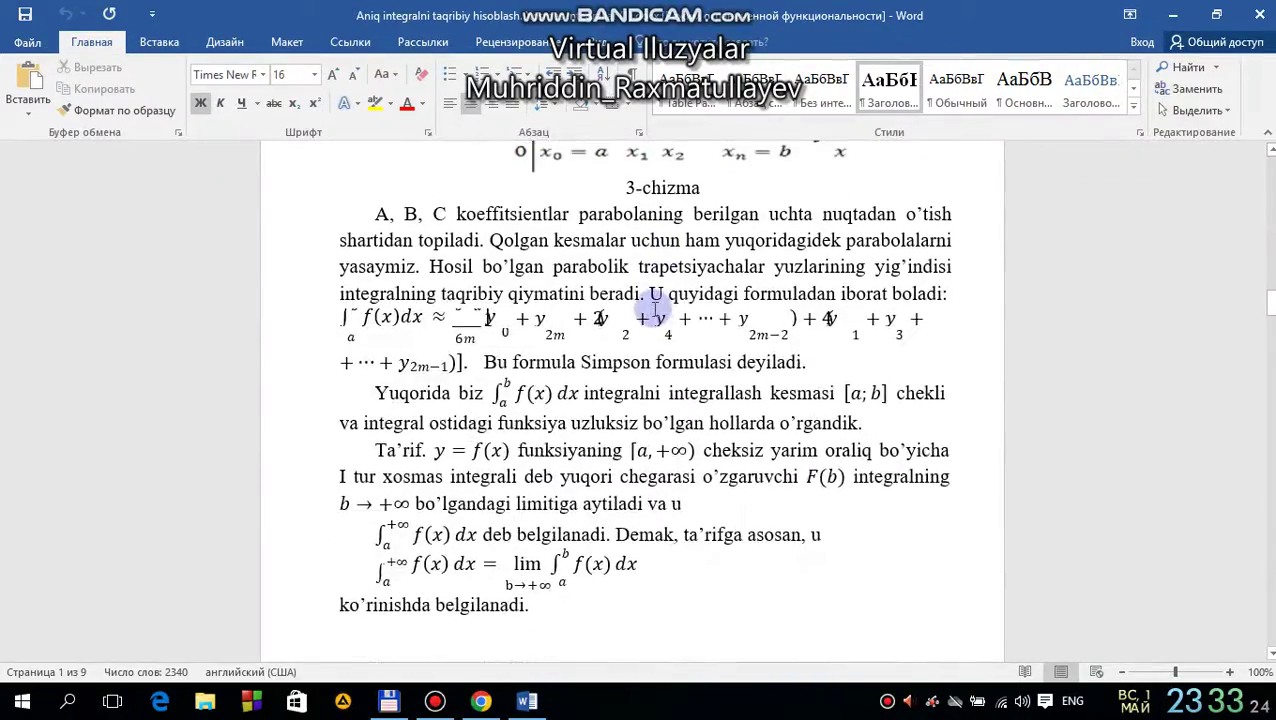
scroll(643, 313, "down", 5)
key("alt+Tab")
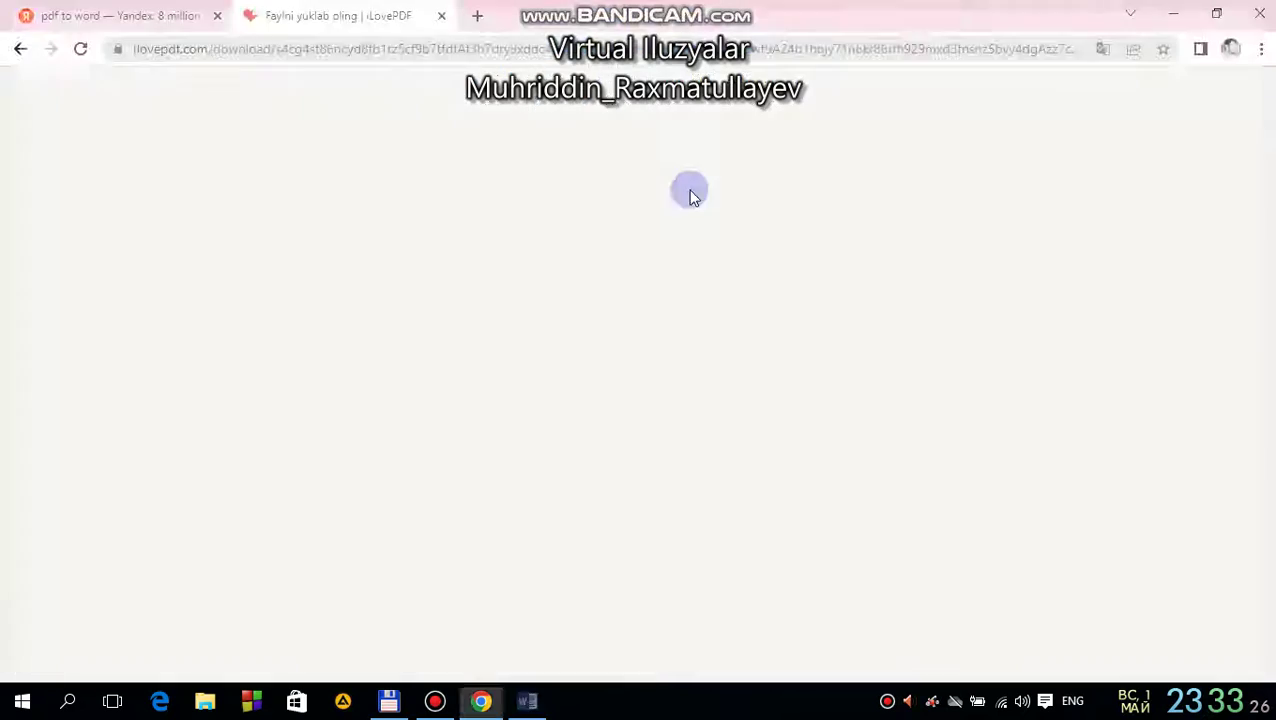
key("alt+F4")
right_click(512, 122)
left_click(560, 207)
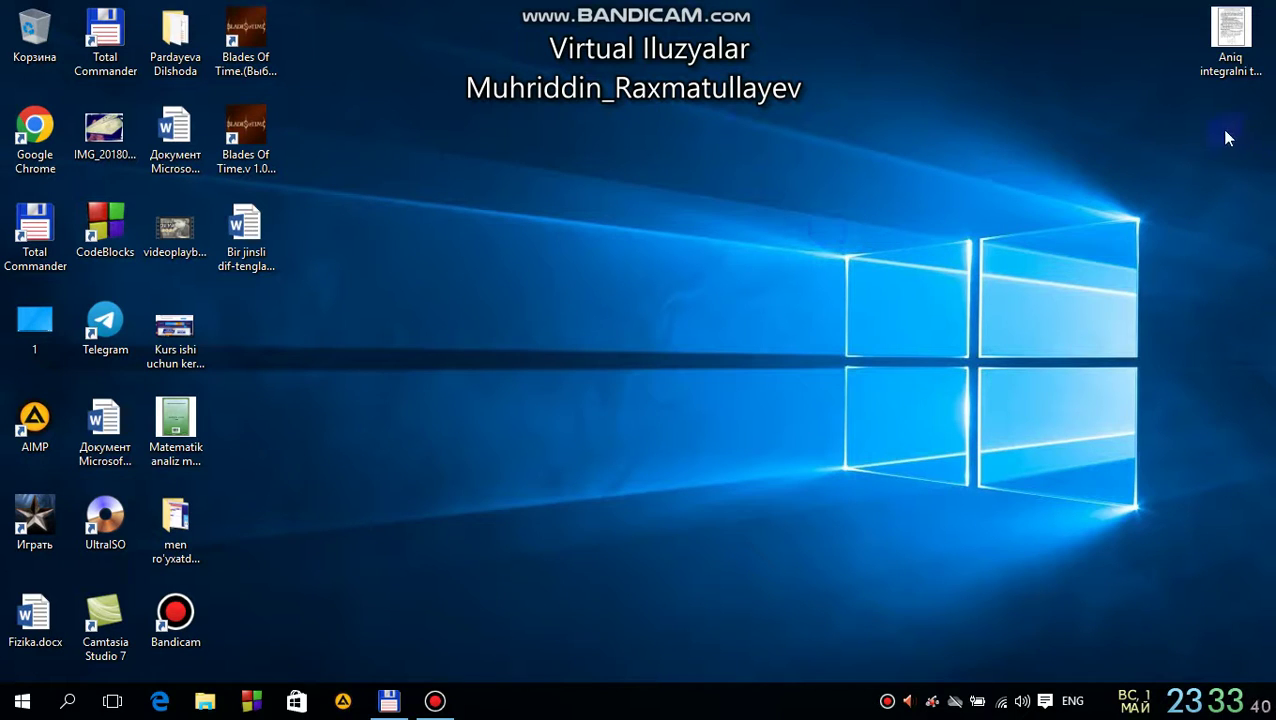
right_click(750, 155)
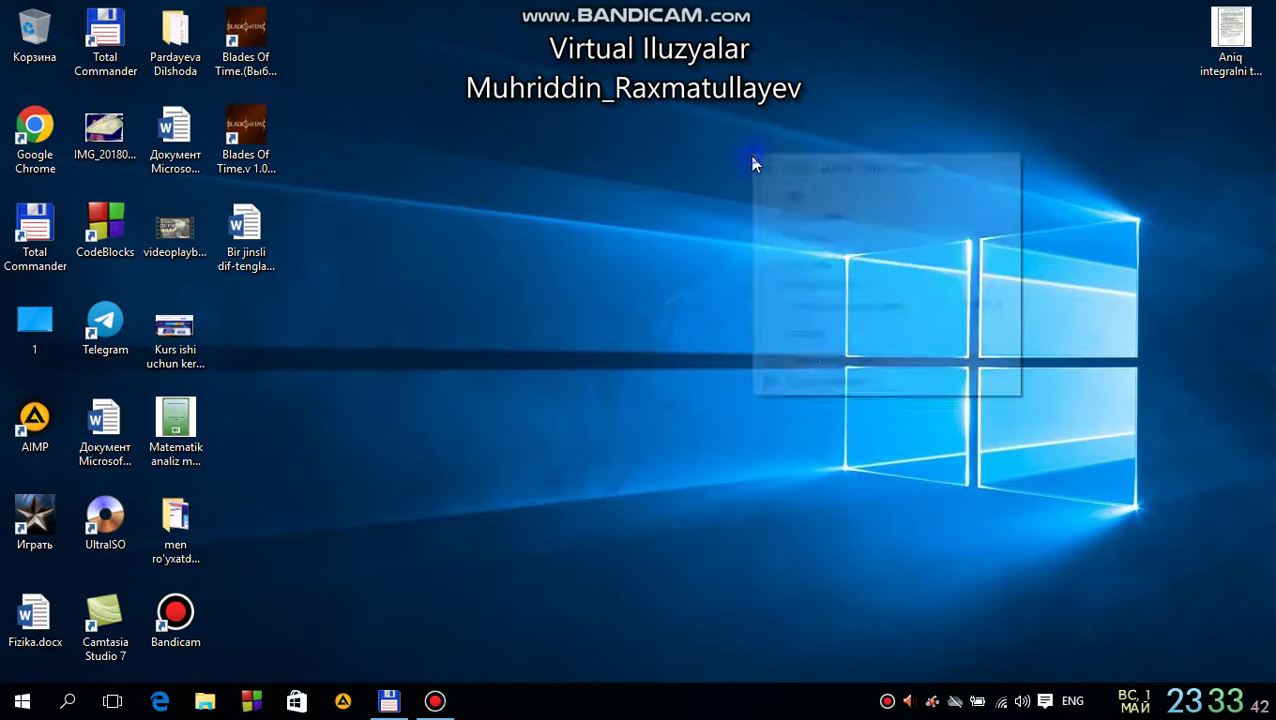
left_click(815, 236)
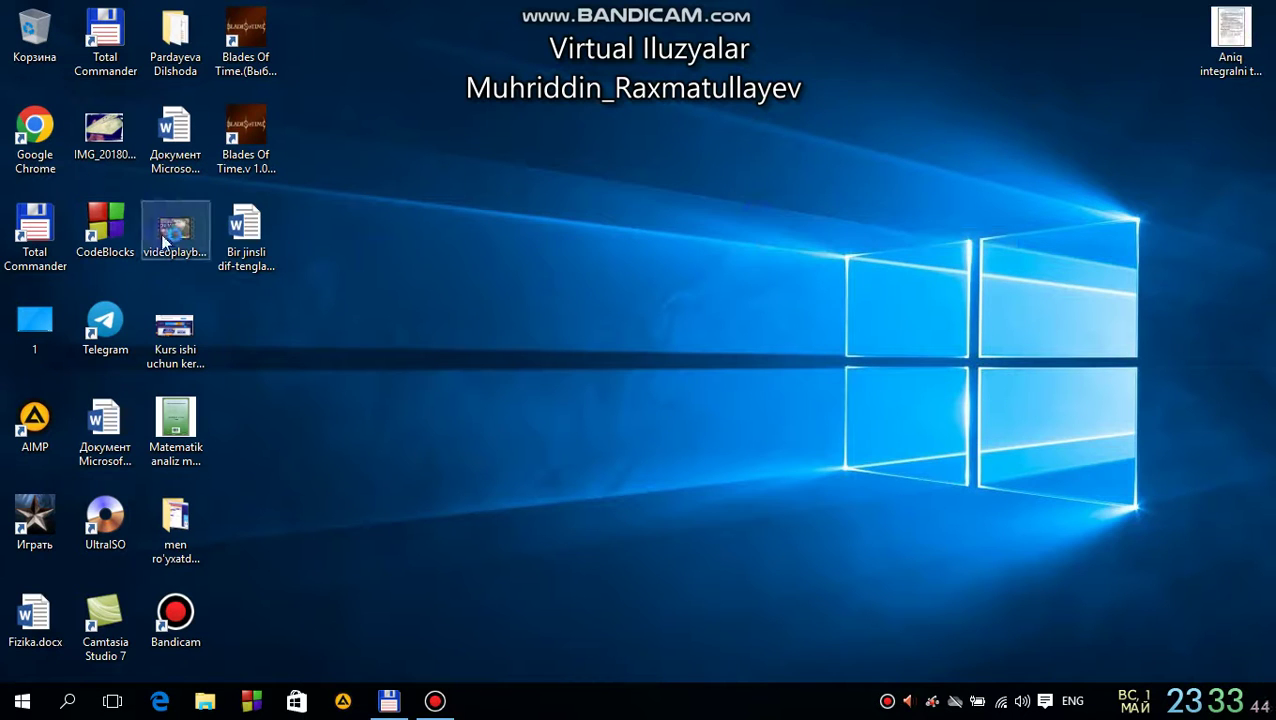
Create a new Microsoft Word document on the desktop, keeping the default name, and open it.
right_click(472, 160)
mouse_move(532, 336)
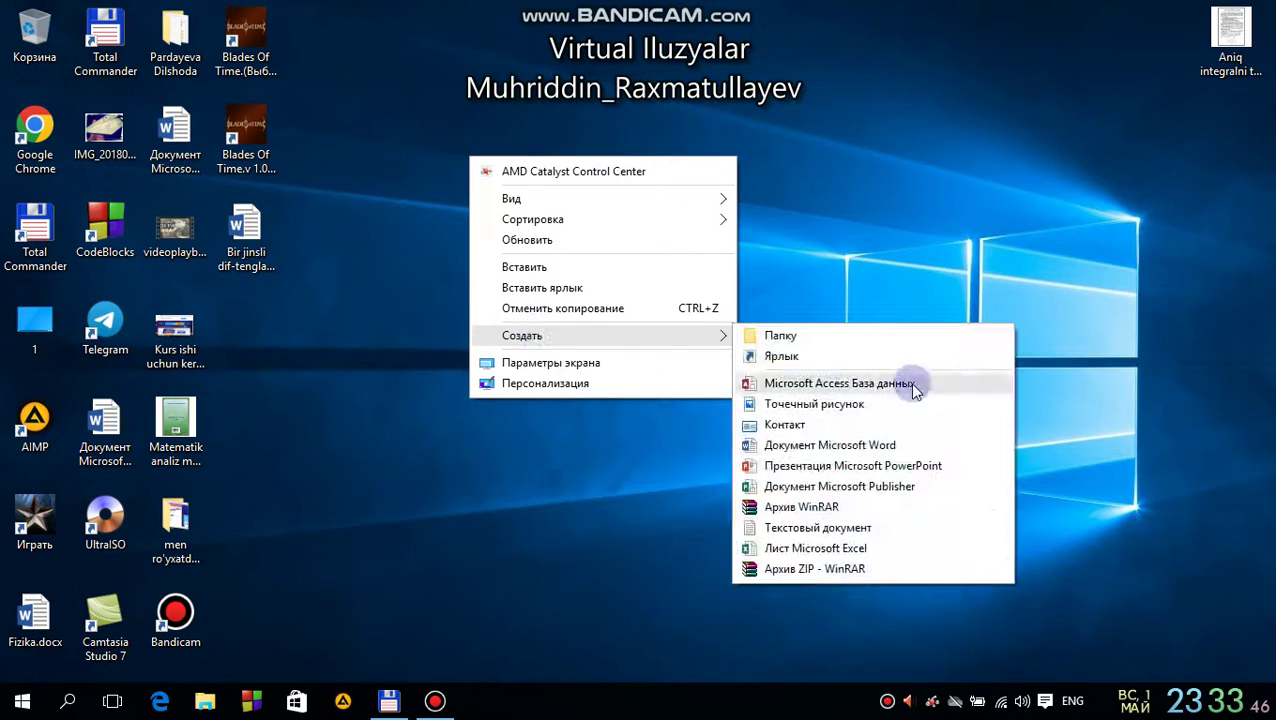
left_click(790, 445)
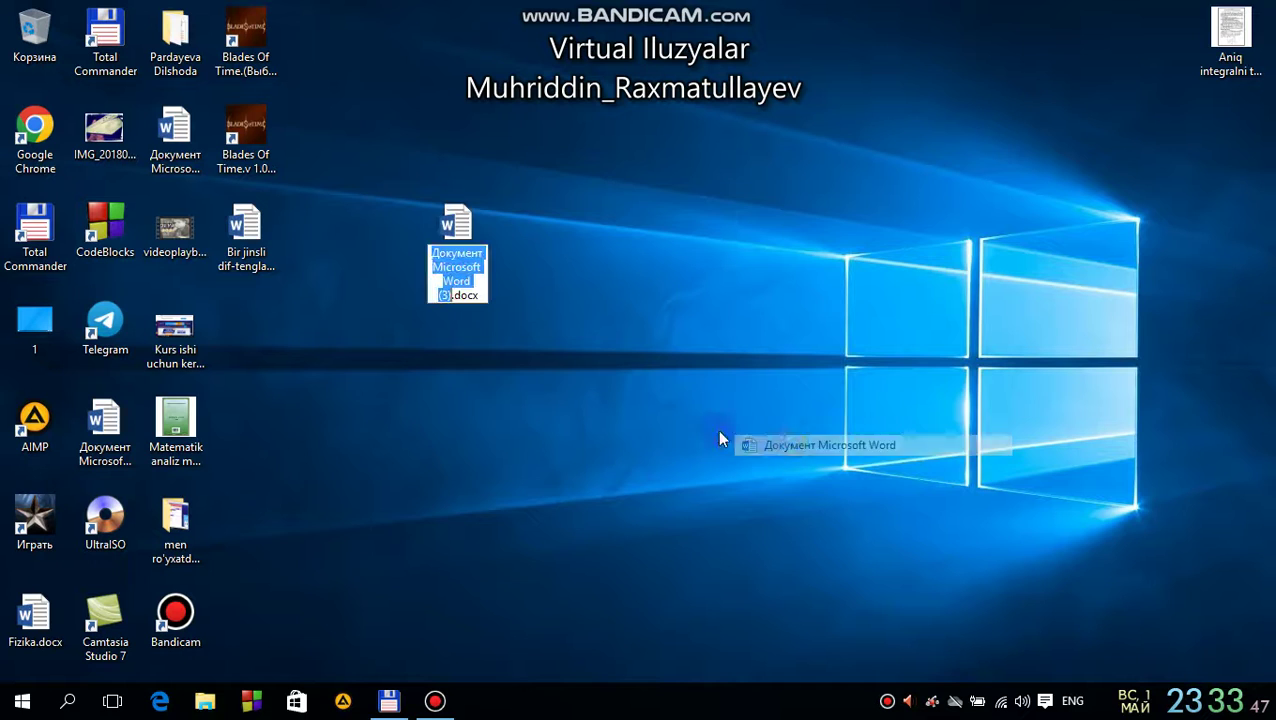
double_click(452, 236)
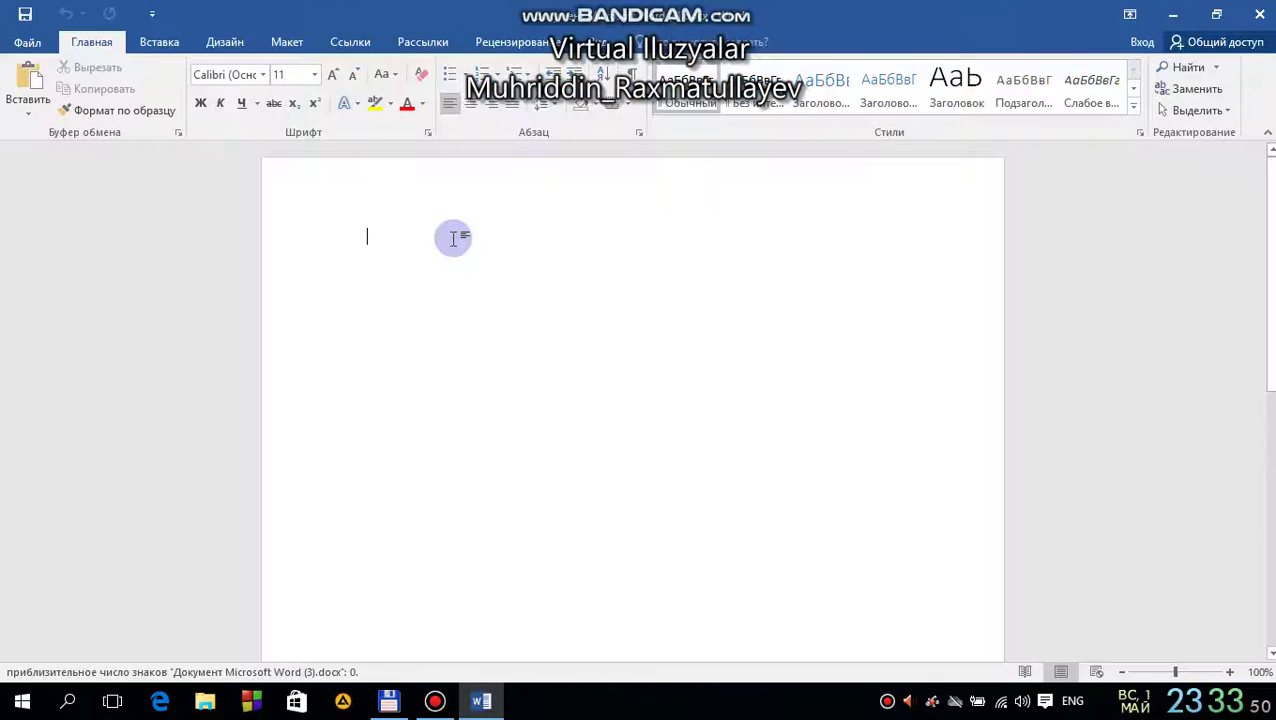
Open Aniq integralni taqribiy hisoblash. Xosmas integrallar.pdf from the desktop in Adobe Reader and copy all its text.
key("super+d")
double_click(1235, 30)
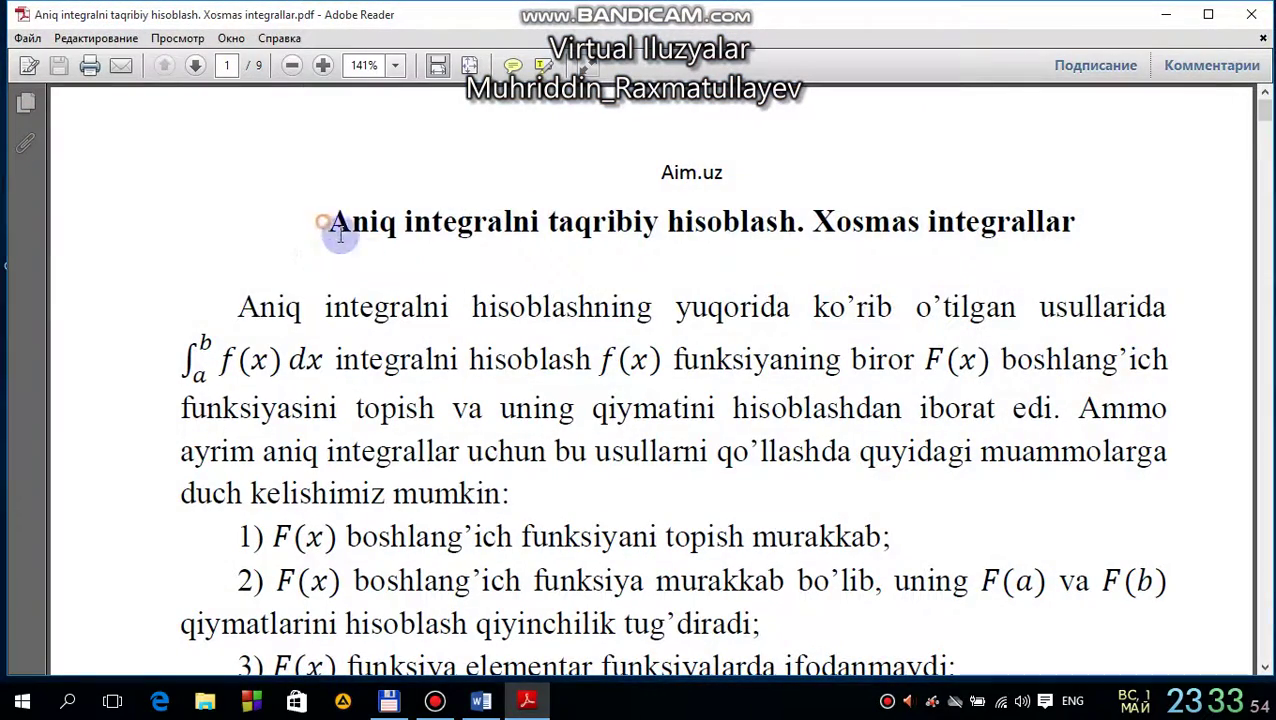
left_click_drag(336, 228, 456, 450)
scroll(497, 352, "down", 10)
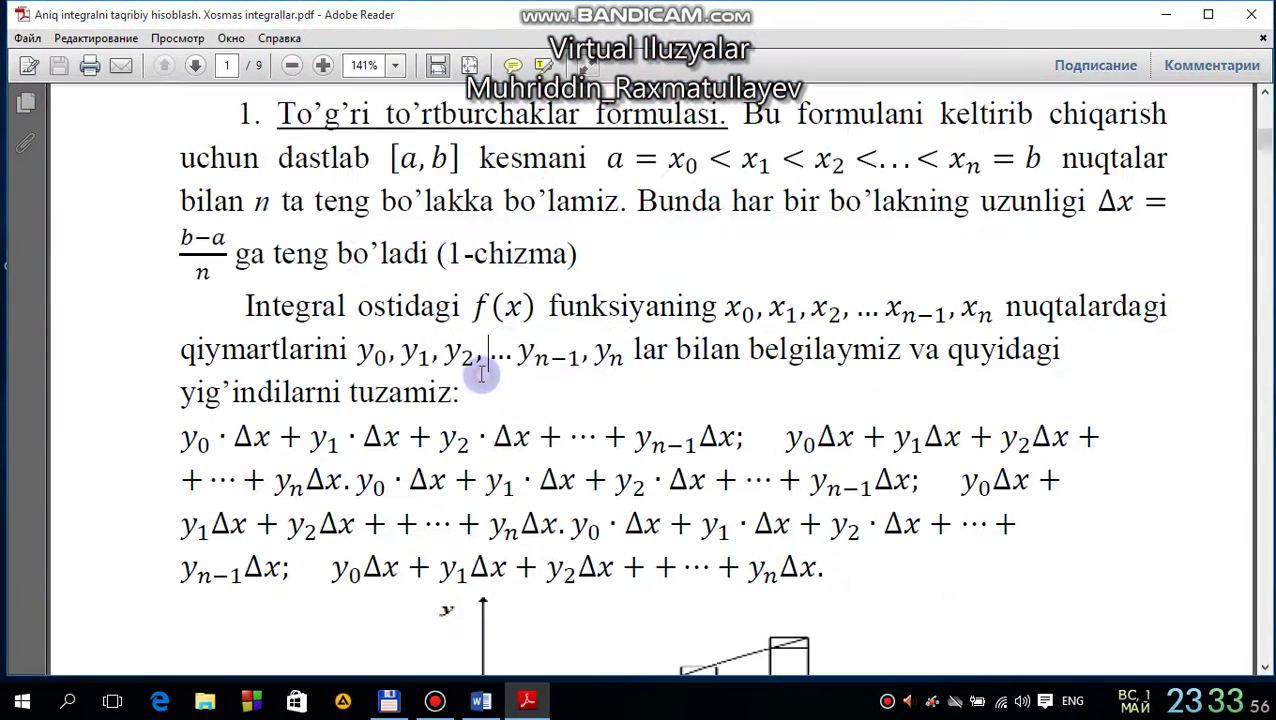
key("ctrl+a")
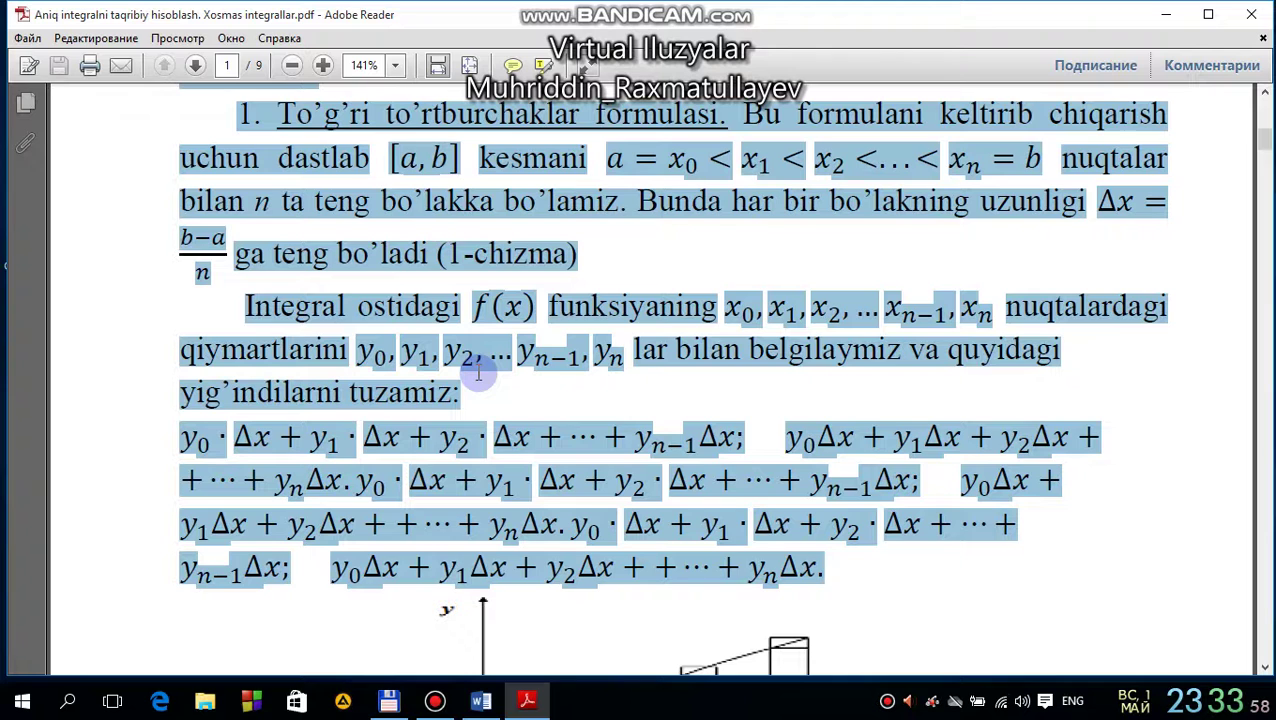
left_click(556, 310)
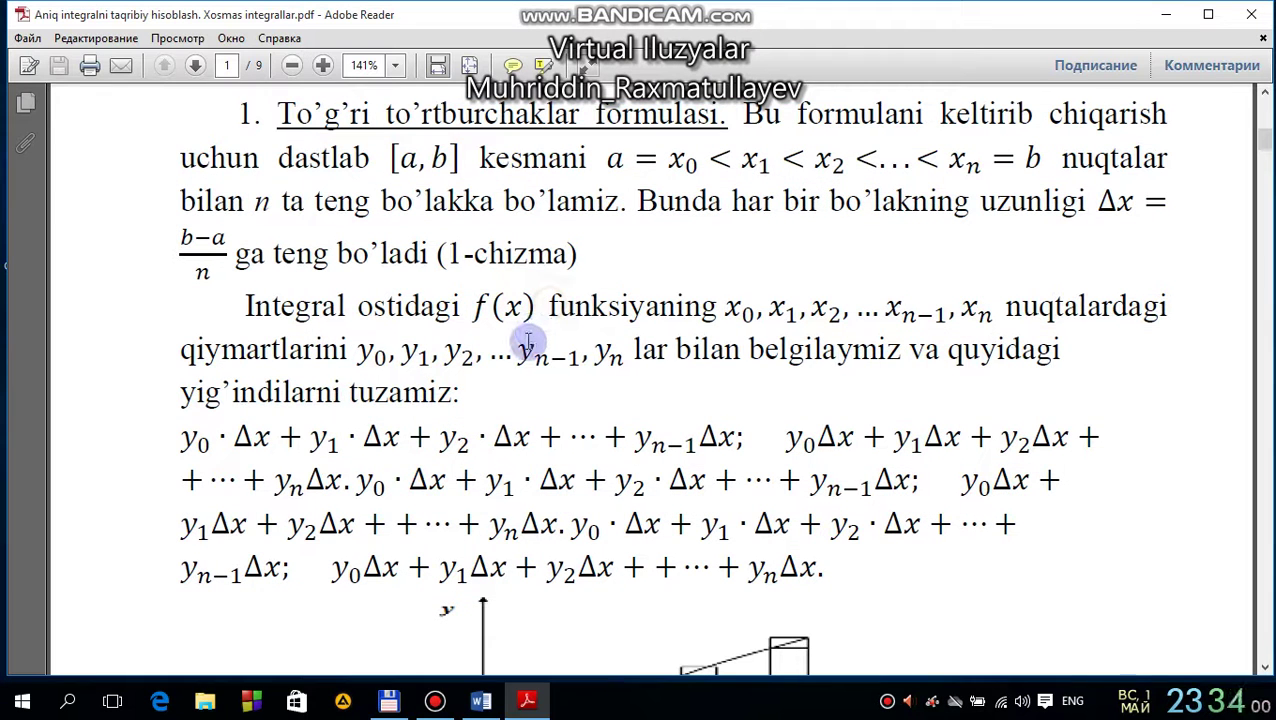
key("ctrl+a")
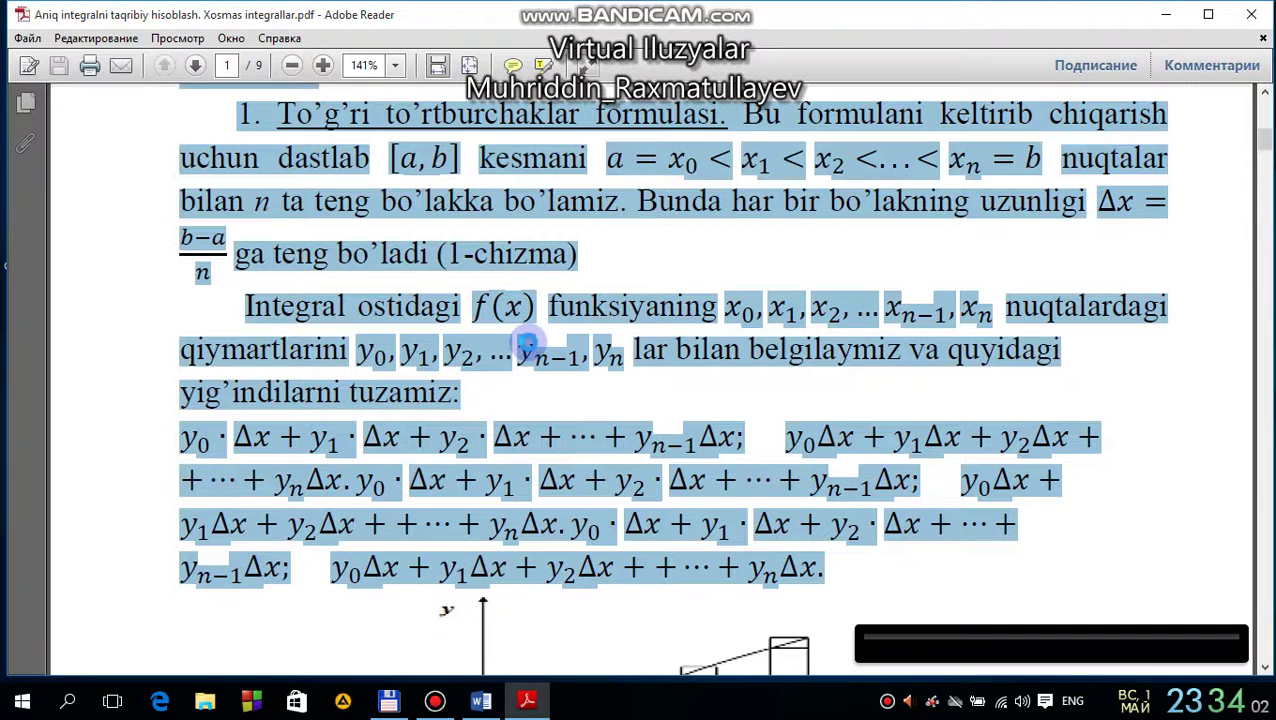
Paste the copied PDF text into the blank Word document and look over the pasted text and formulas.
left_click(480, 698)
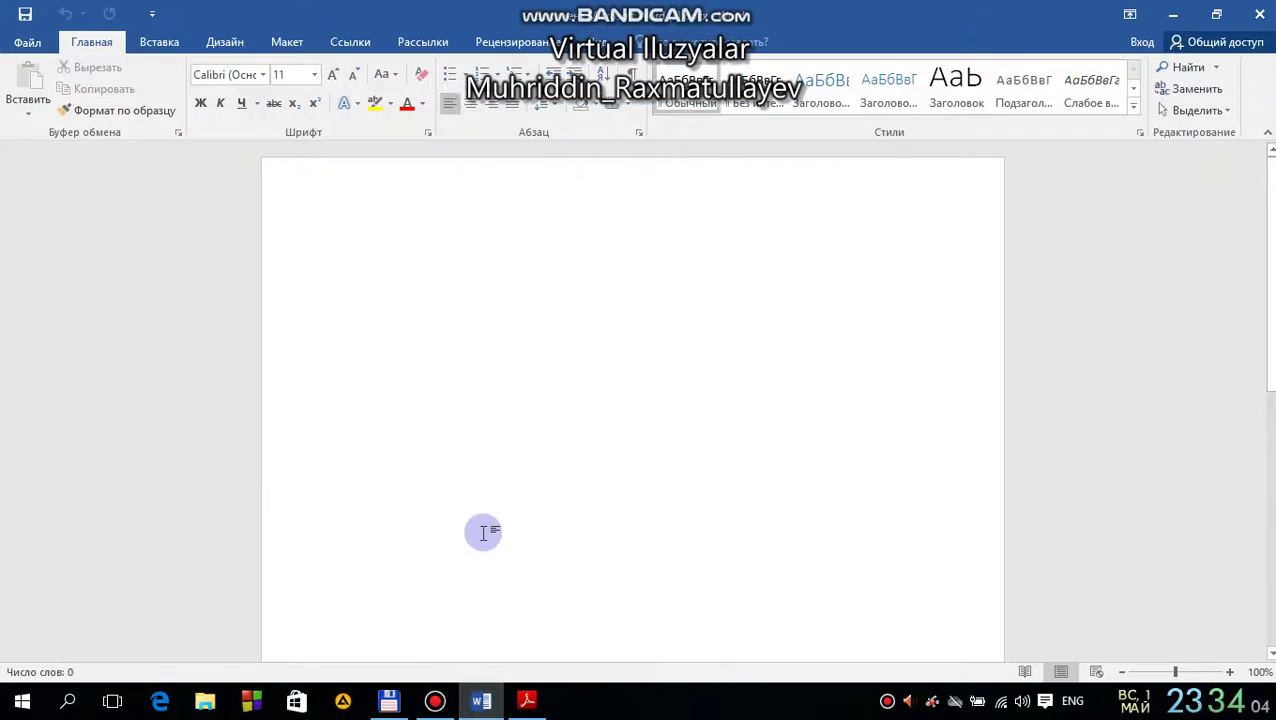
key("alt+Tab")
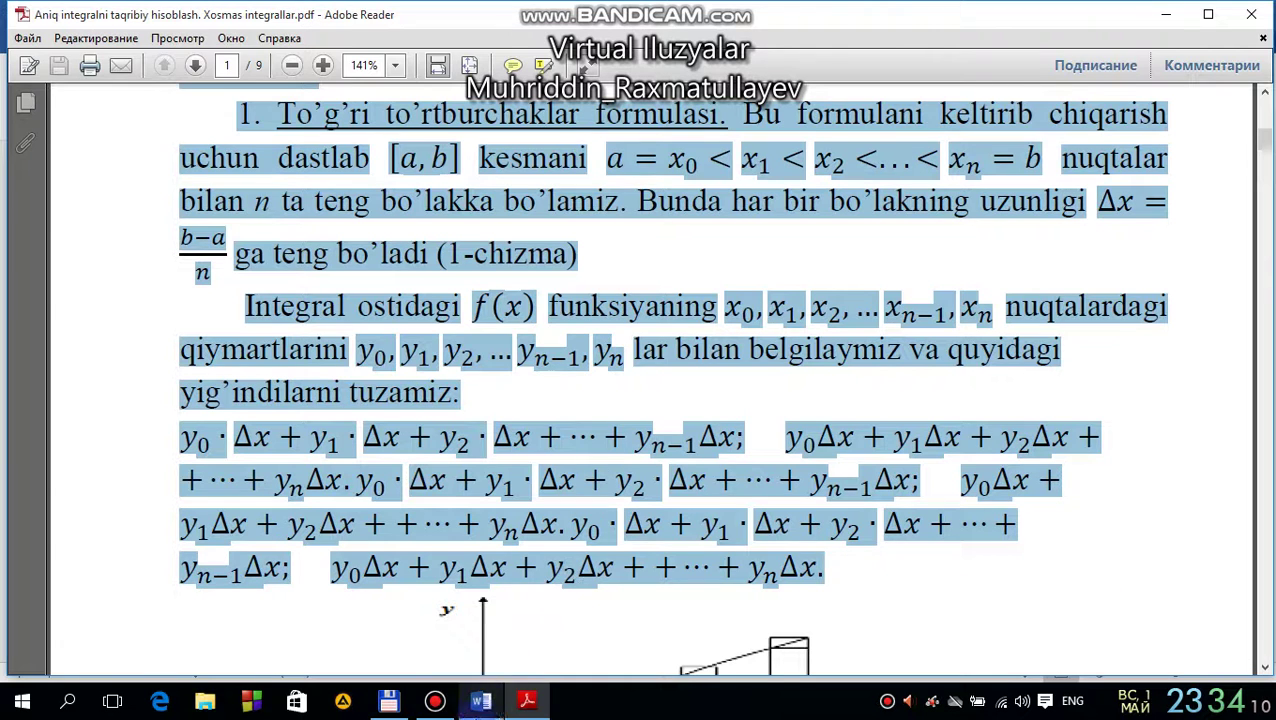
left_click(480, 698)
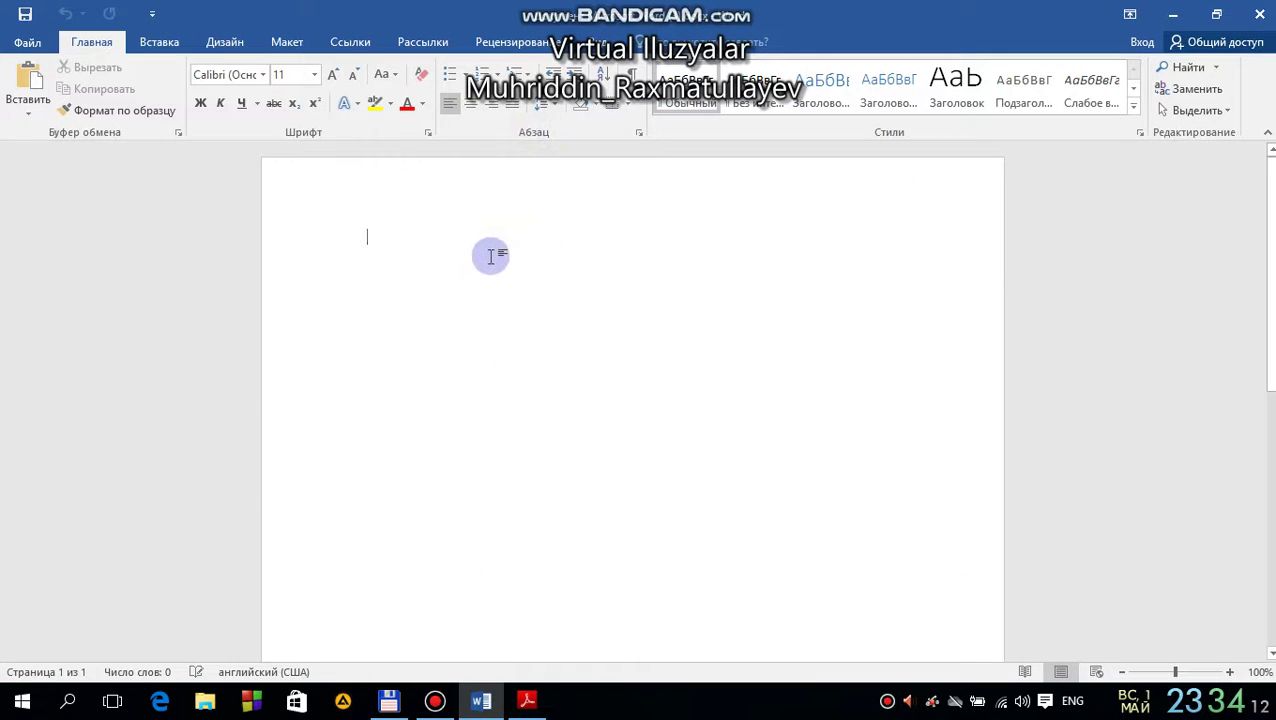
key("ctrl+v")
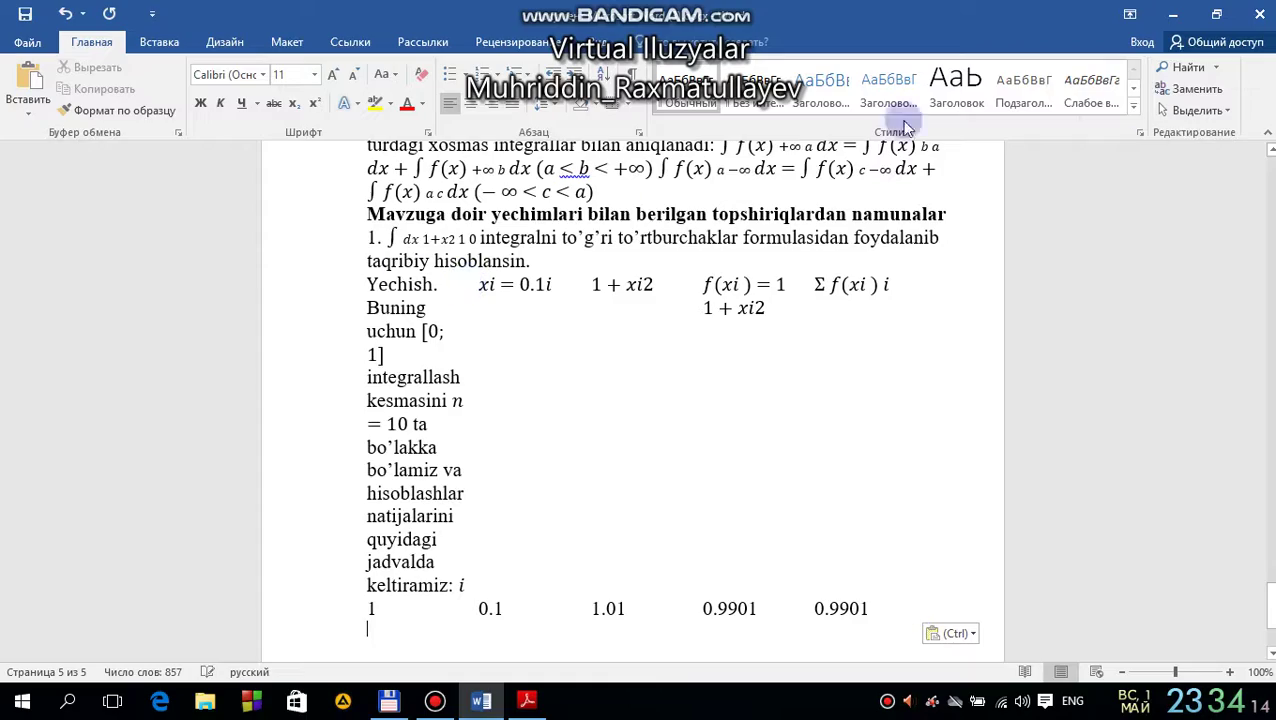
scroll(664, 479, "down", 4)
scroll(666, 481, "up", 7)
scroll(666, 481, "up", 20)
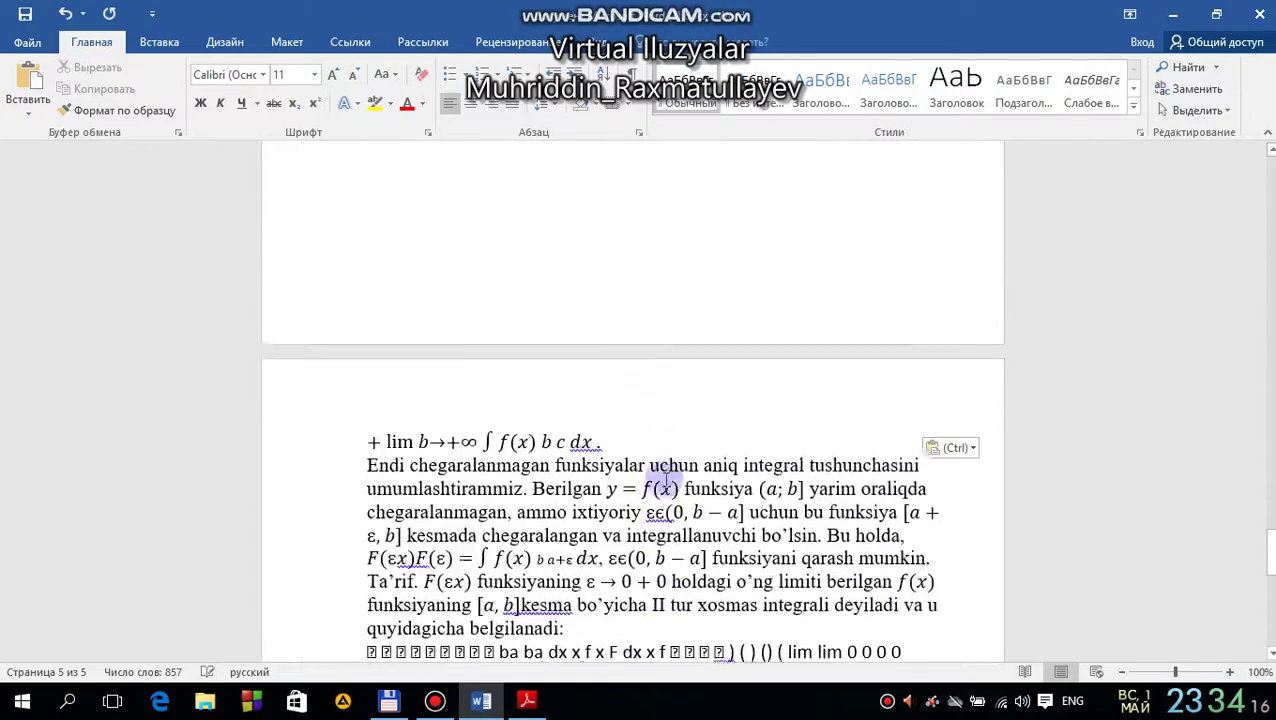
scroll(600, 450, "up", 1)
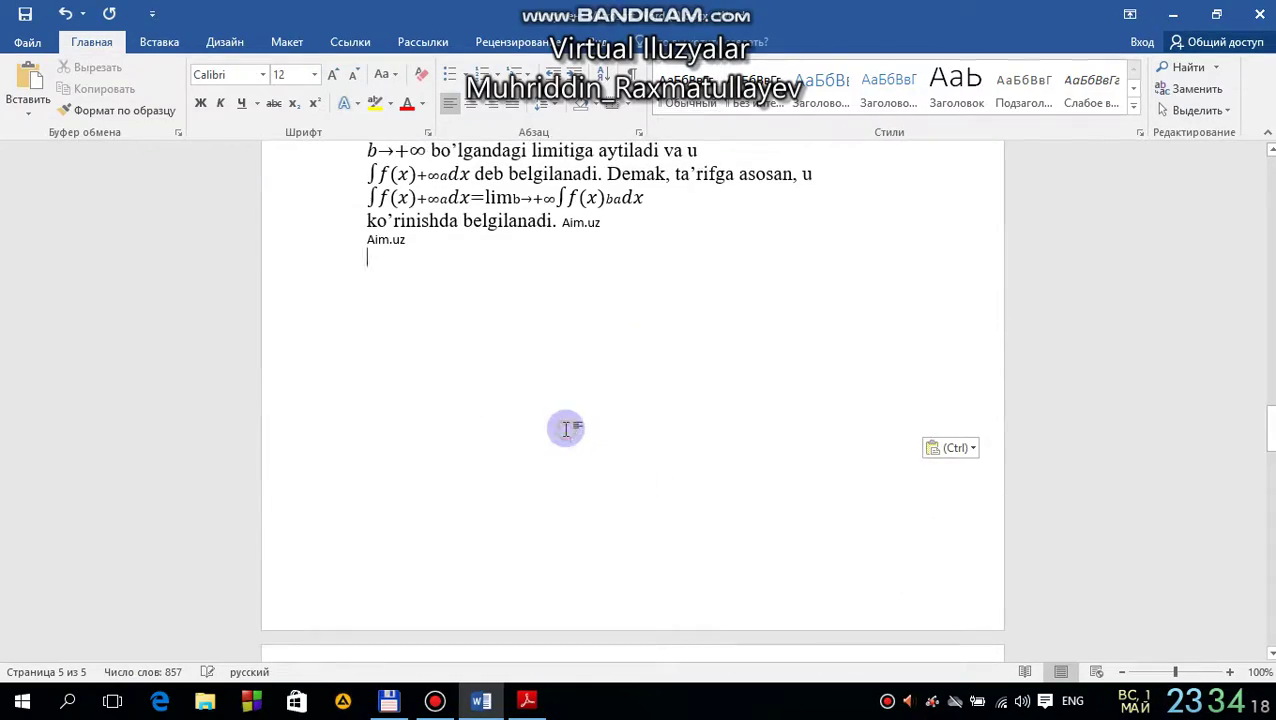
left_click(478, 333)
scroll(530, 300, "up", 1)
scroll(575, 305, "down", 5)
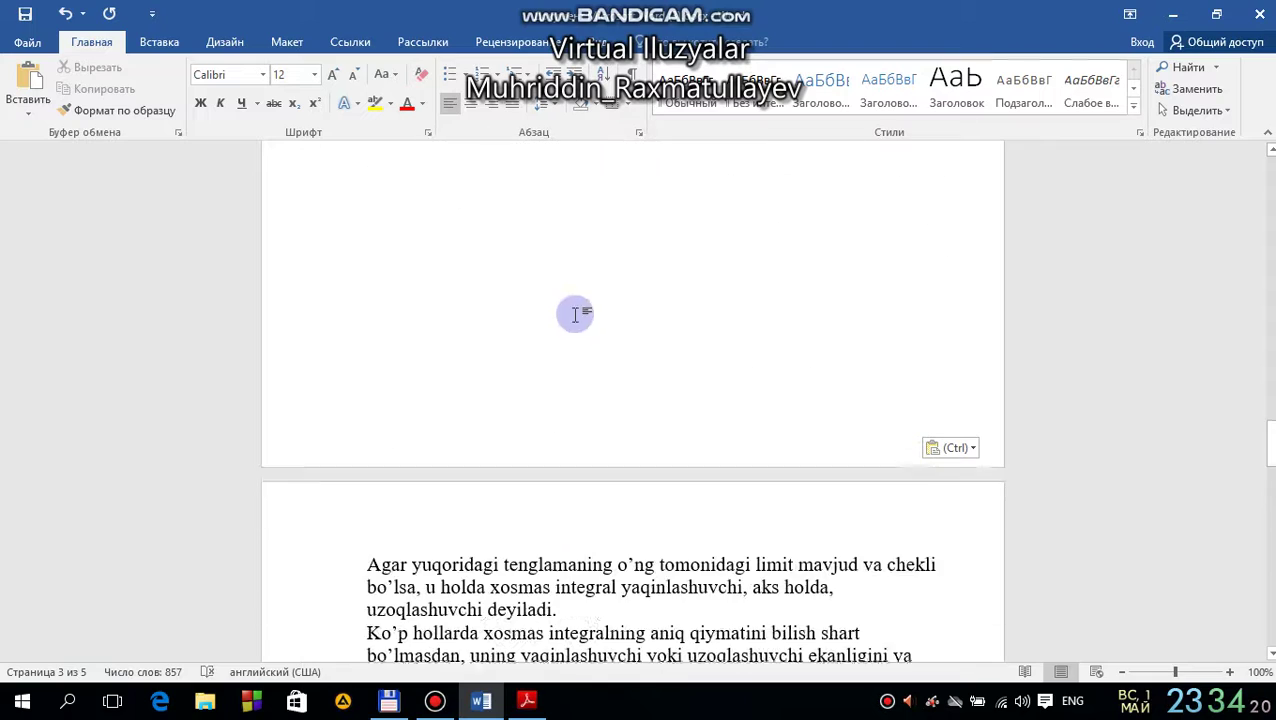
Copy the rectangle-formula graph from page 1 of the PDF and paste it below the text on page 3 of the Word document.
key("alt+Tab")
scroll(490, 407, "down", 5)
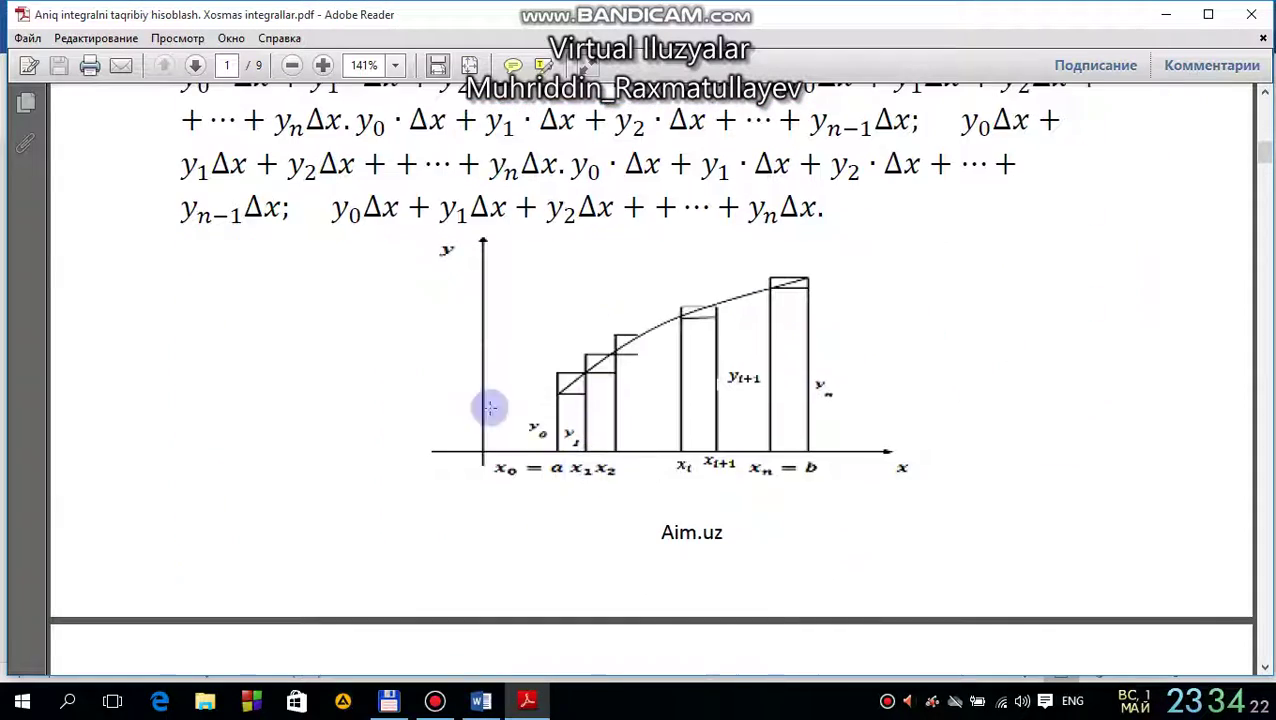
left_click_drag(433, 347, 669, 484)
left_click(416, 288)
left_click(587, 312)
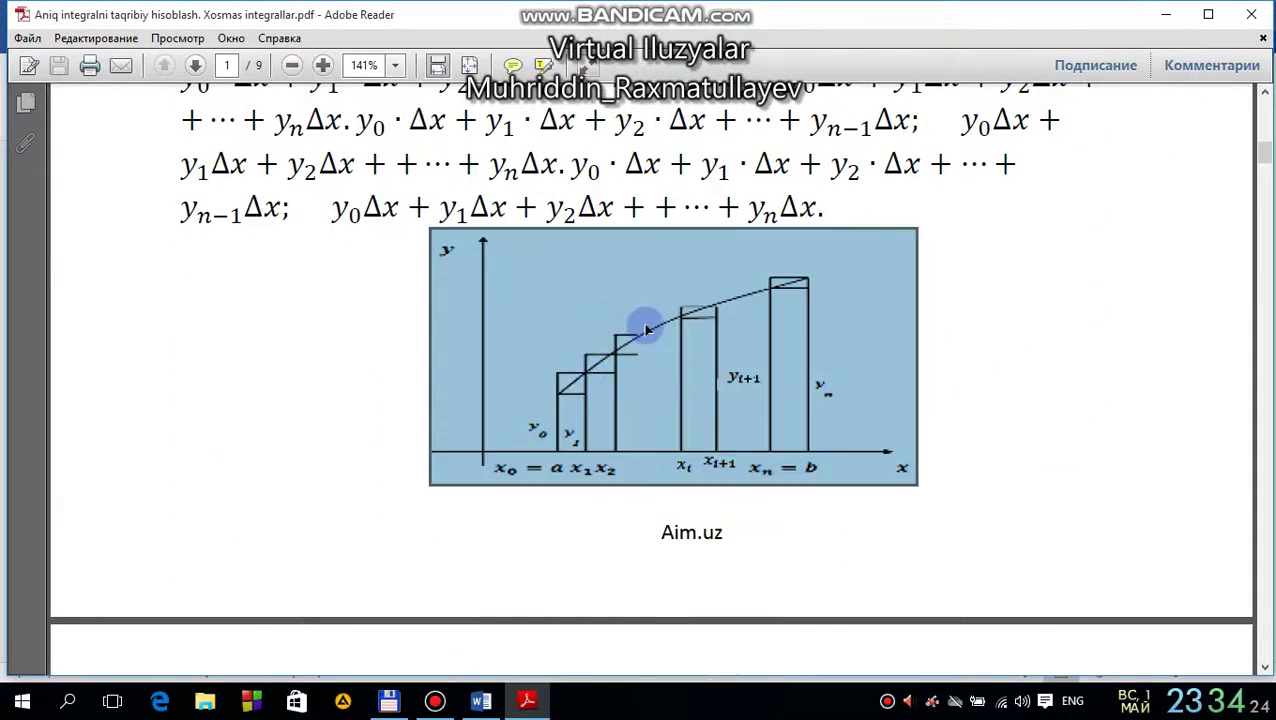
left_click(481, 700)
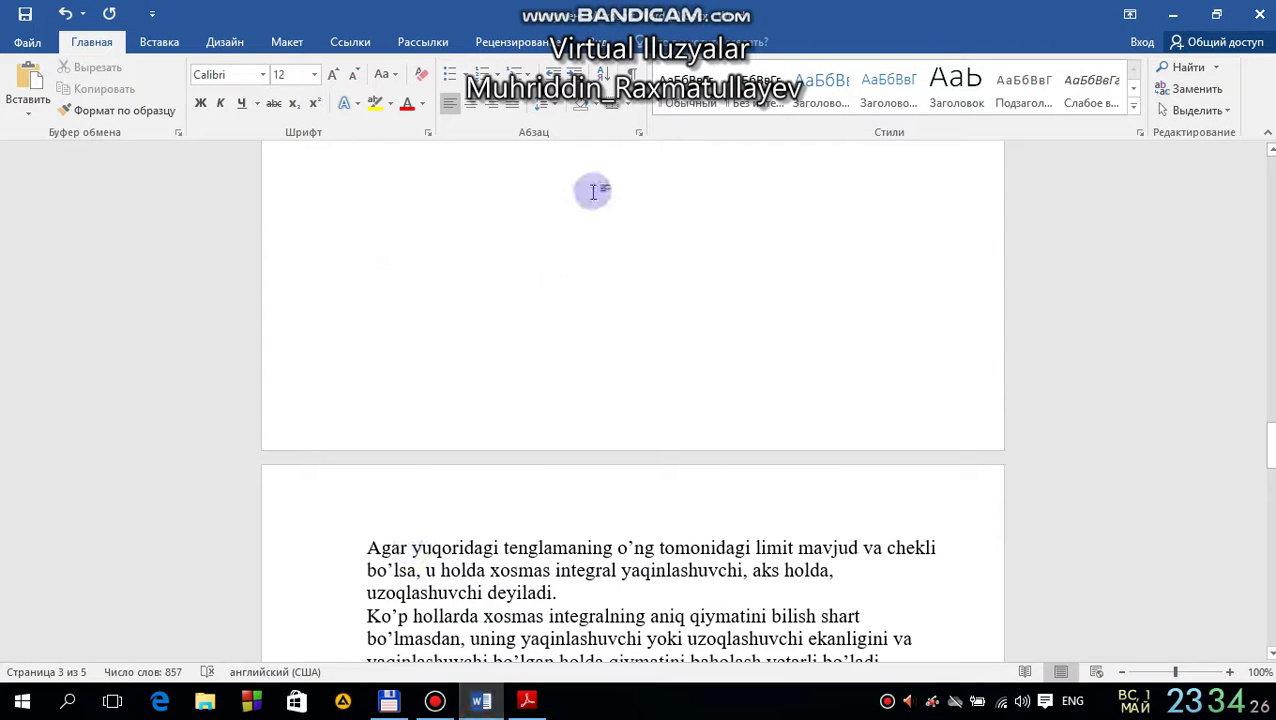
left_click(565, 272)
key("ctrl+v")
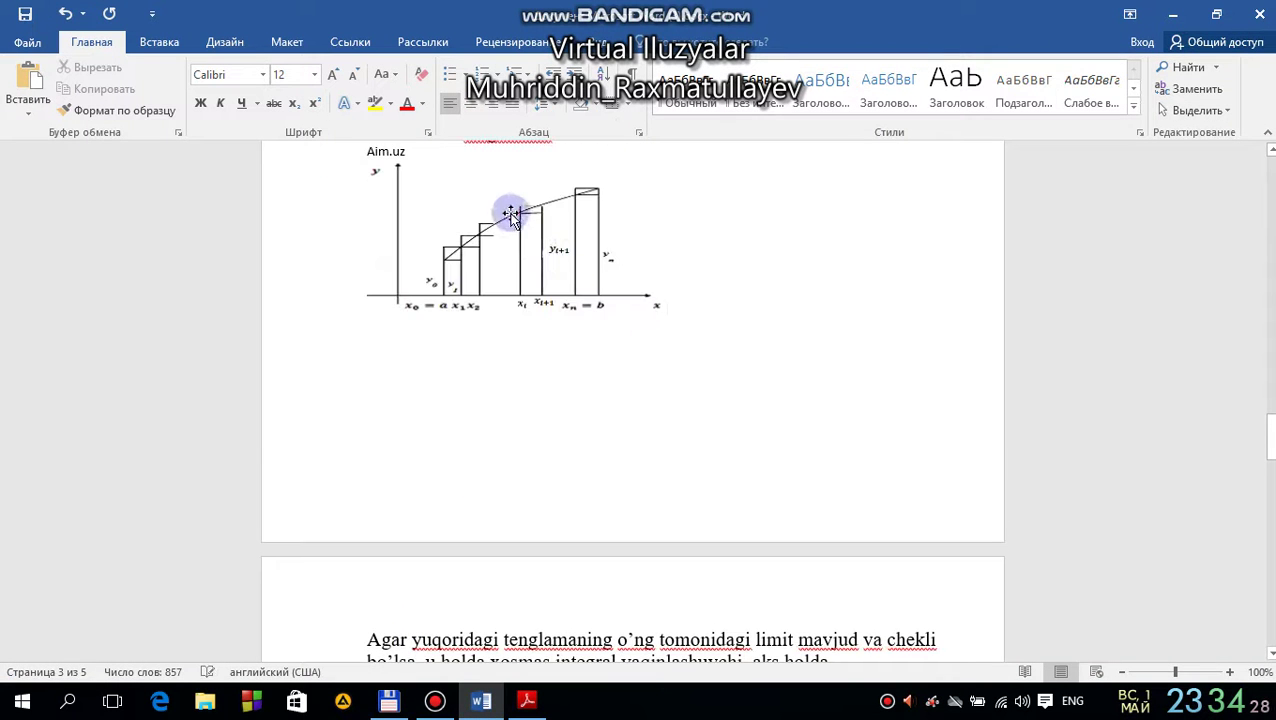
Enlarge the pasted graph proportionally to about one and a half times its size.
left_click(507, 239)
left_click_drag(664, 313, 830, 476)
key("ctrl+z")
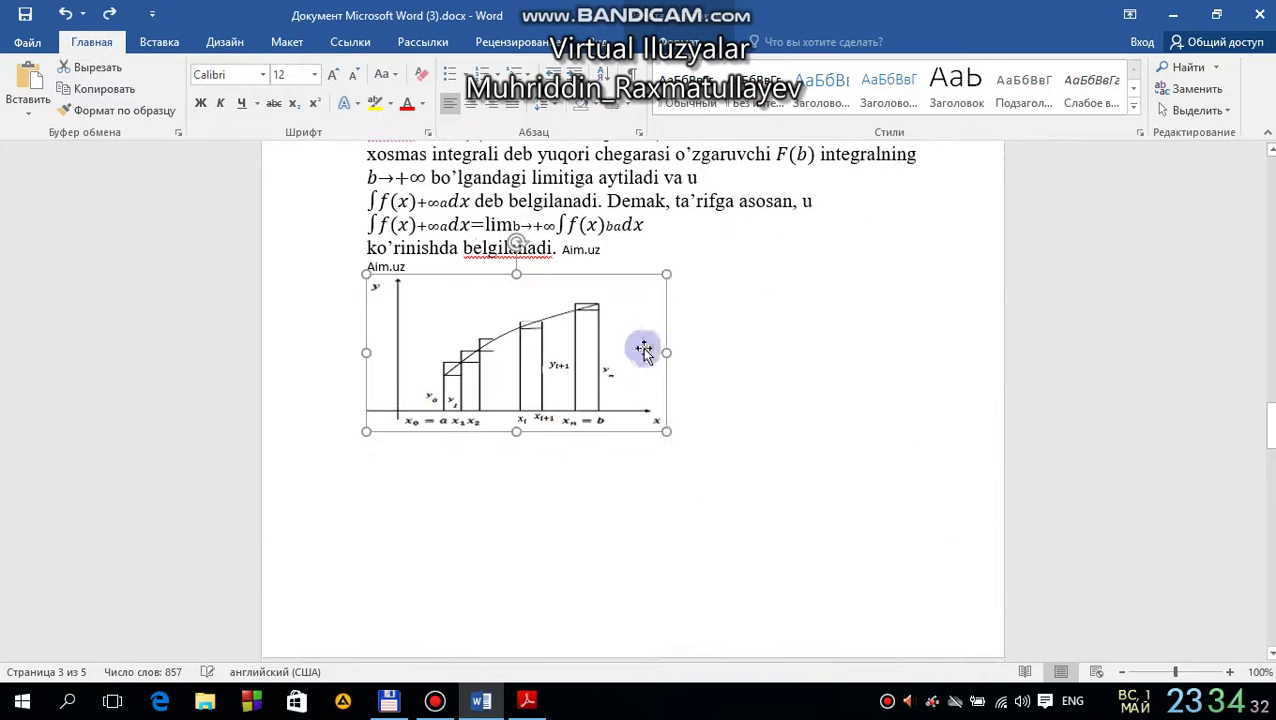
left_click_drag(664, 427, 836, 520)
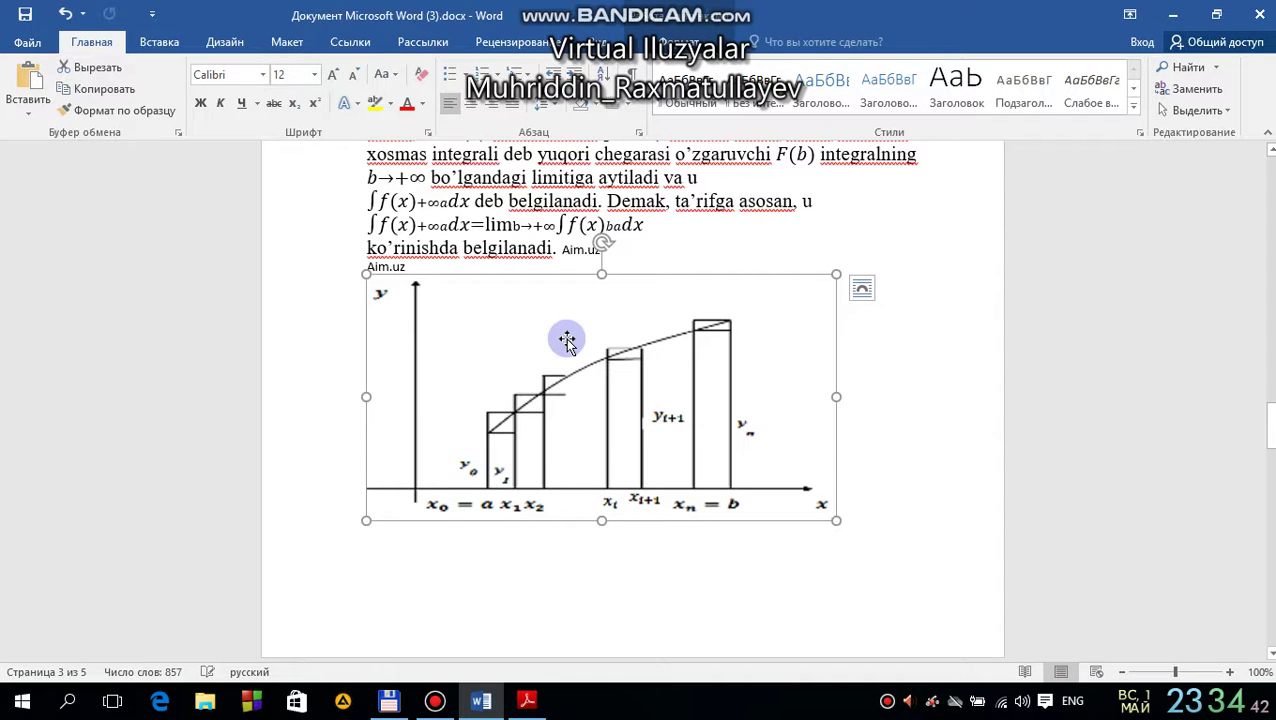
Switch to Total Commander and go up from the Diferensial tenglamalar folder to the folder containing UNVERSITET DARSLAR.
left_click(389, 700)
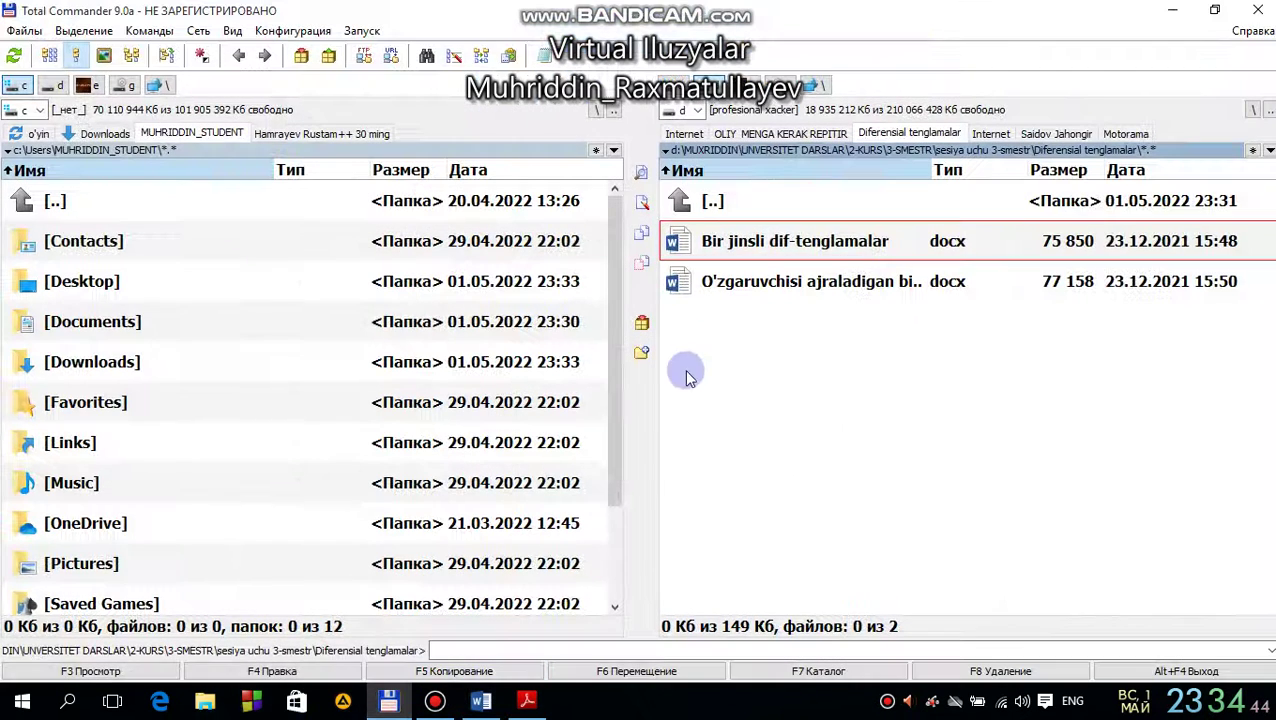
double_click(800, 190)
double_click(800, 190)
double_click(800, 190)
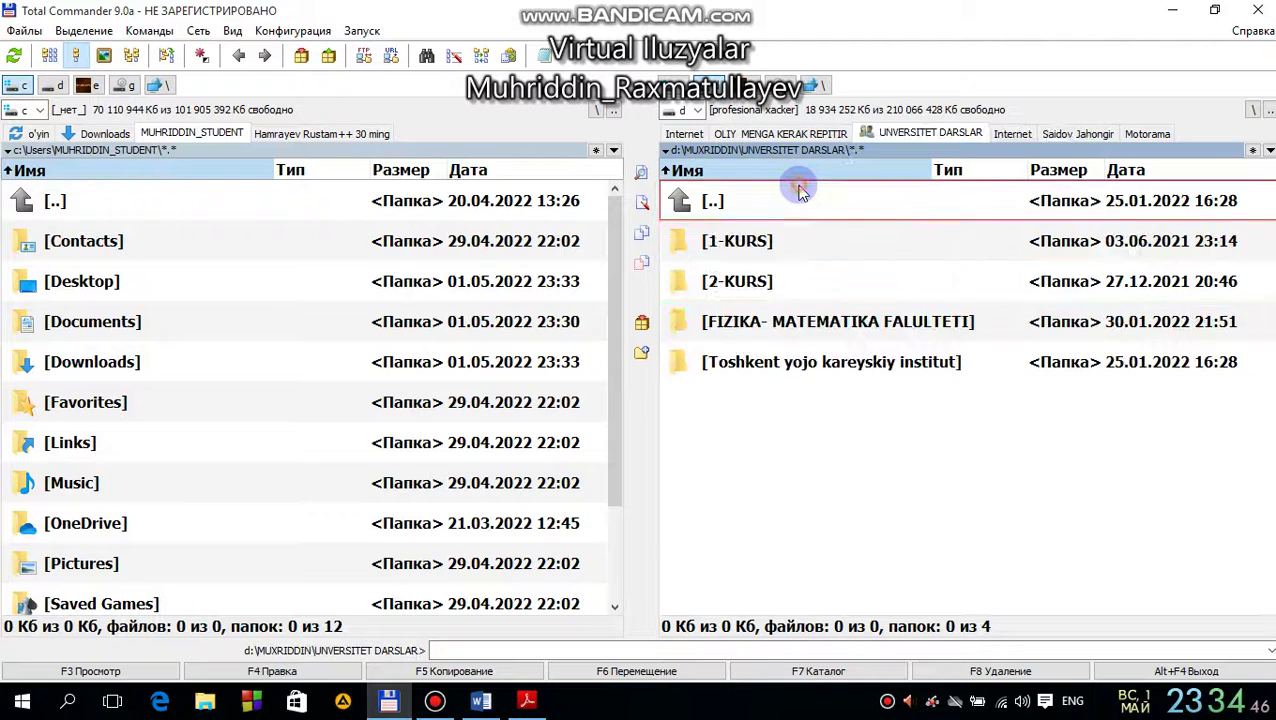
double_click(800, 190)
left_click(806, 390)
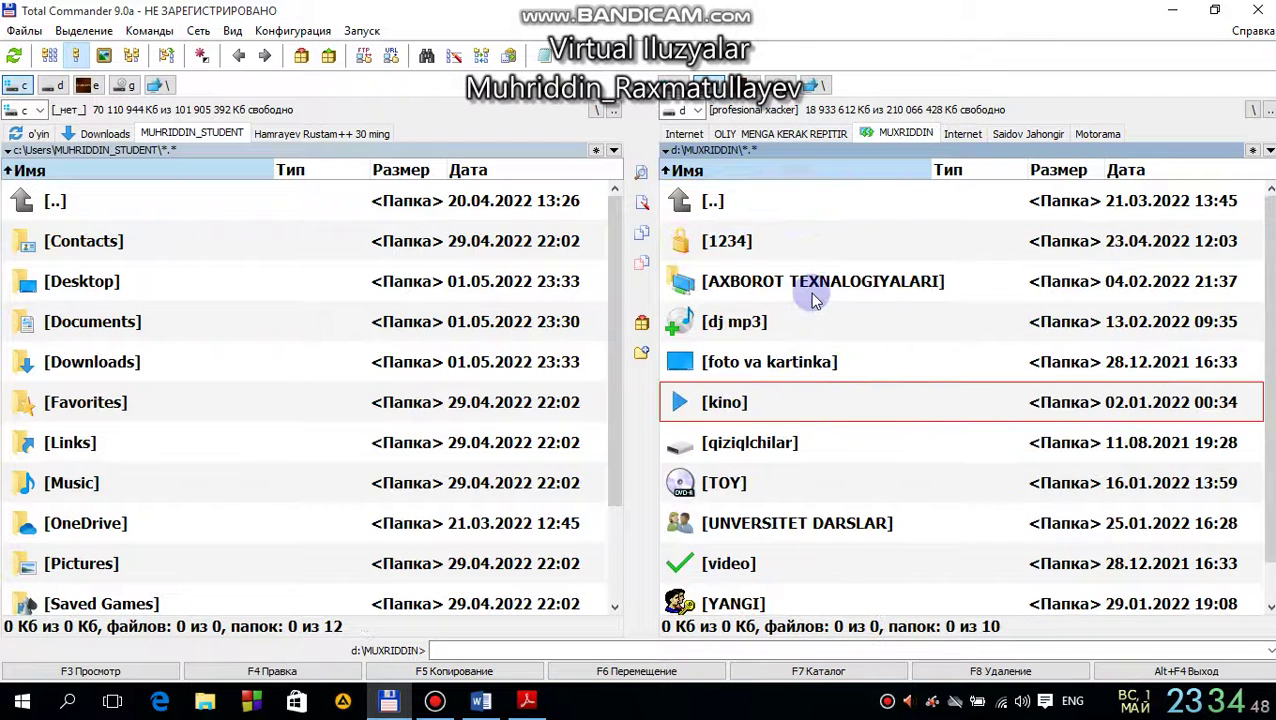
Go to the first Internet folder and move up from it to the 207- Guruh Kurs ishlari folder.
left_click(684, 133)
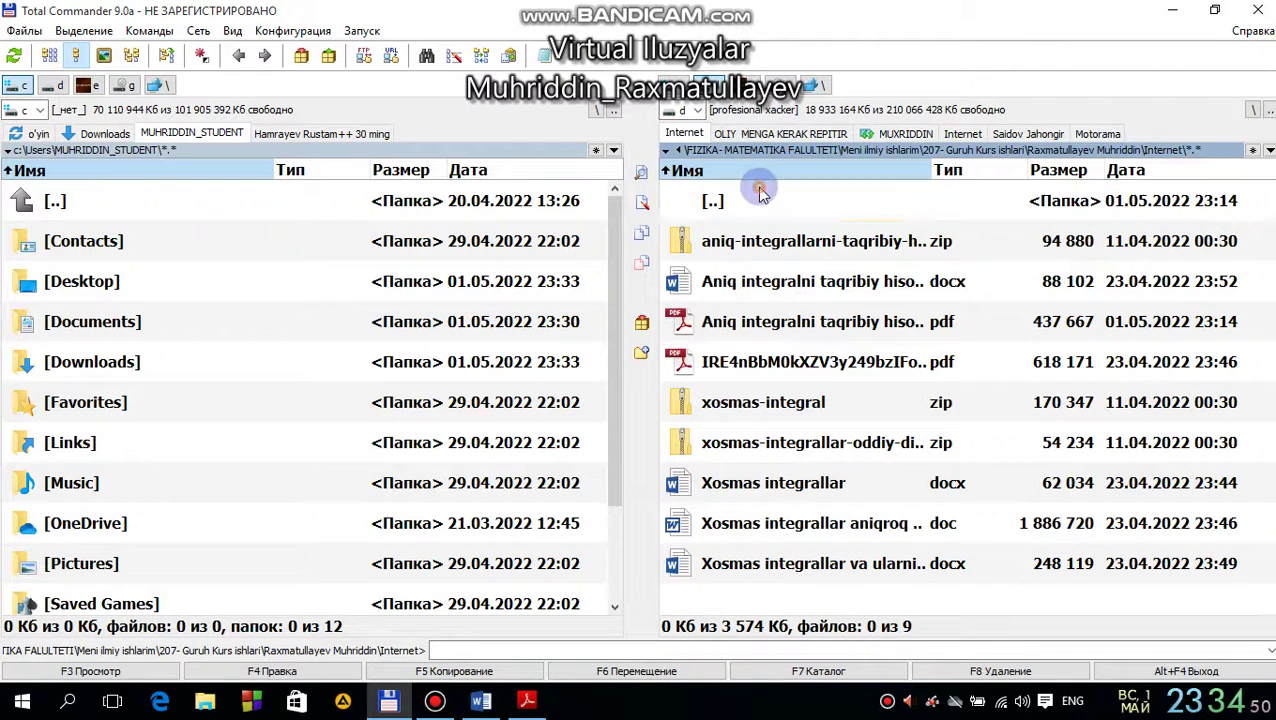
double_click(760, 192)
double_click(762, 190)
left_click(760, 281)
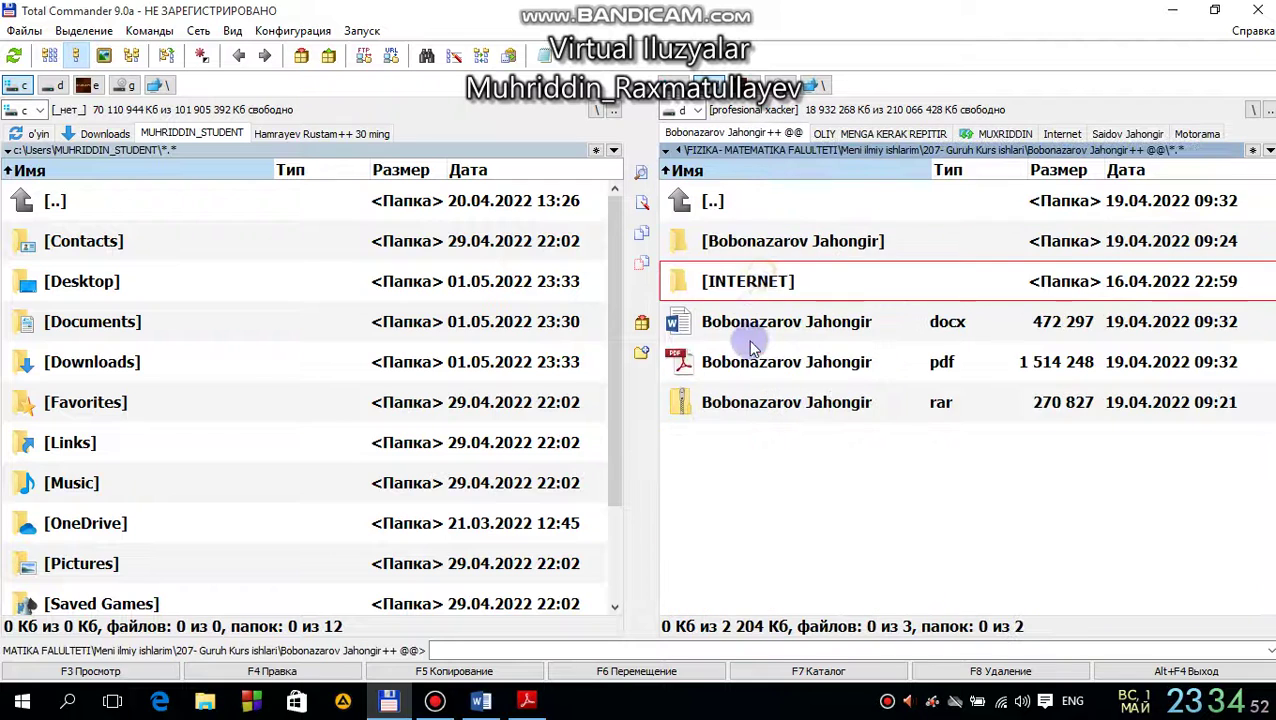
double_click(786, 210)
left_click(783, 361)
scroll(795, 325, "down", 1)
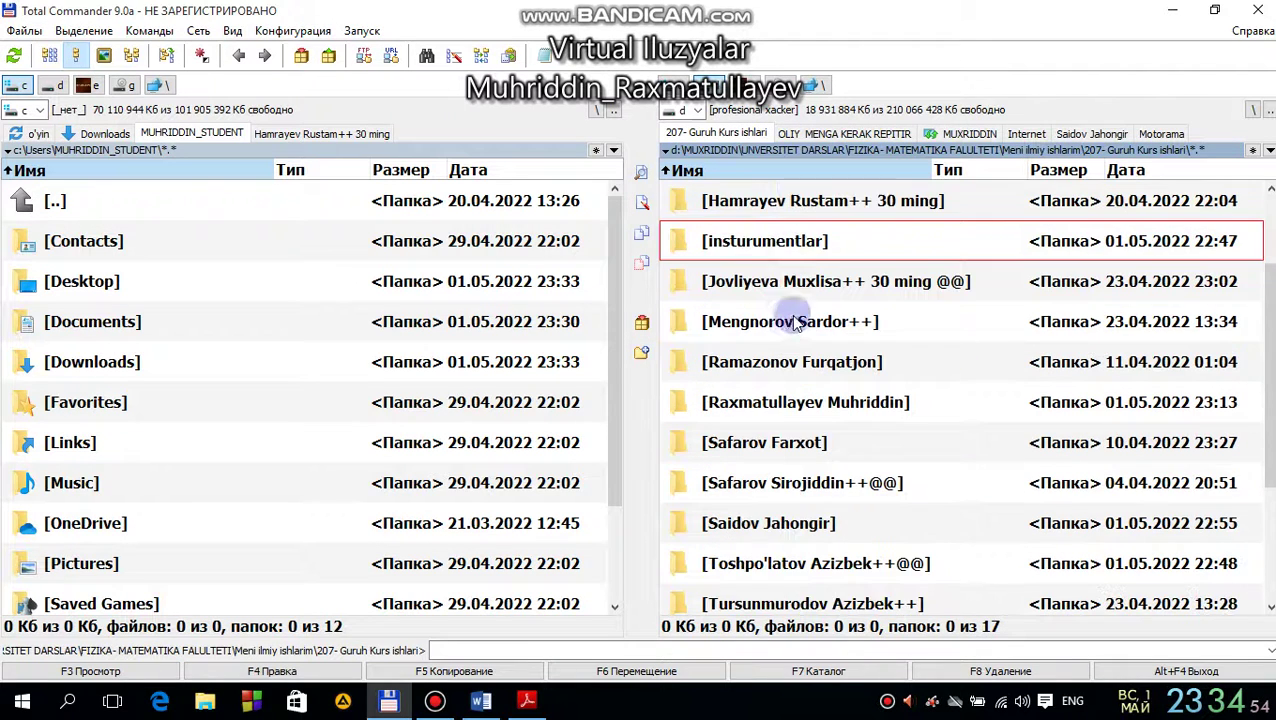
Open the insturumentlar folder and open the Matematik analizdan misol va masalalar PDF dated 20.03.2022.
double_click(790, 245)
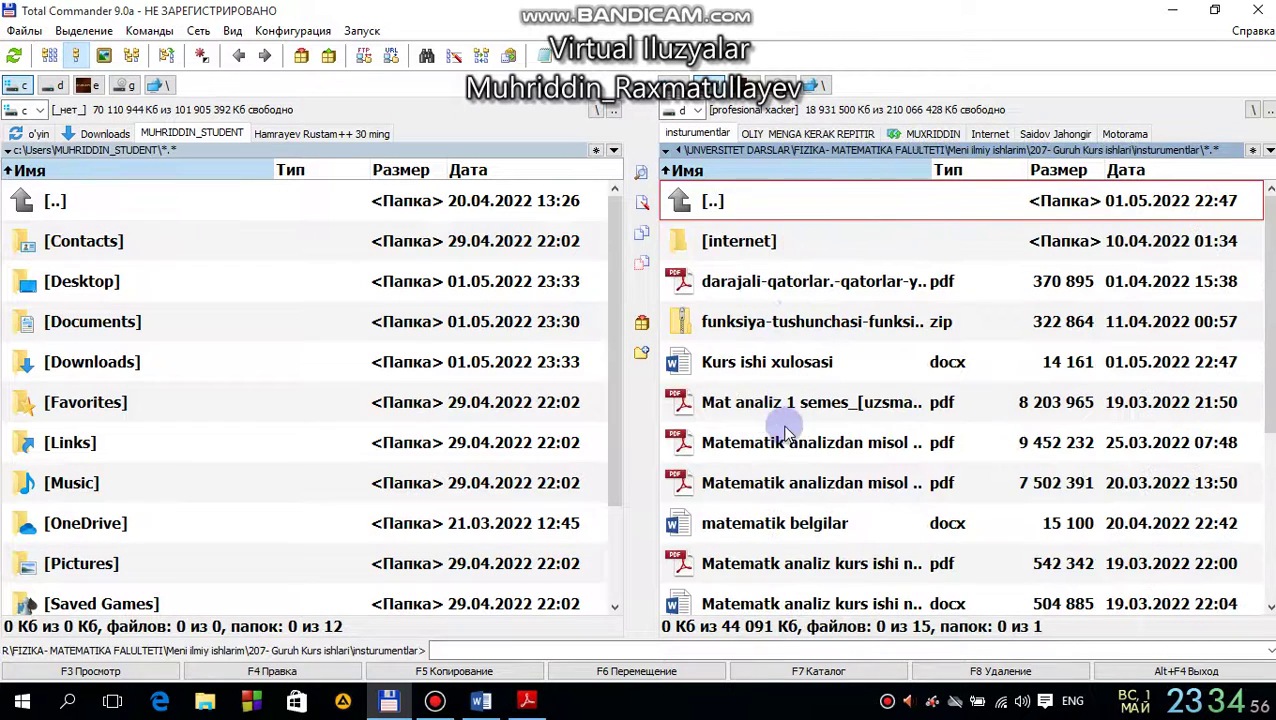
scroll(780, 440, "down", 1)
left_click(848, 368)
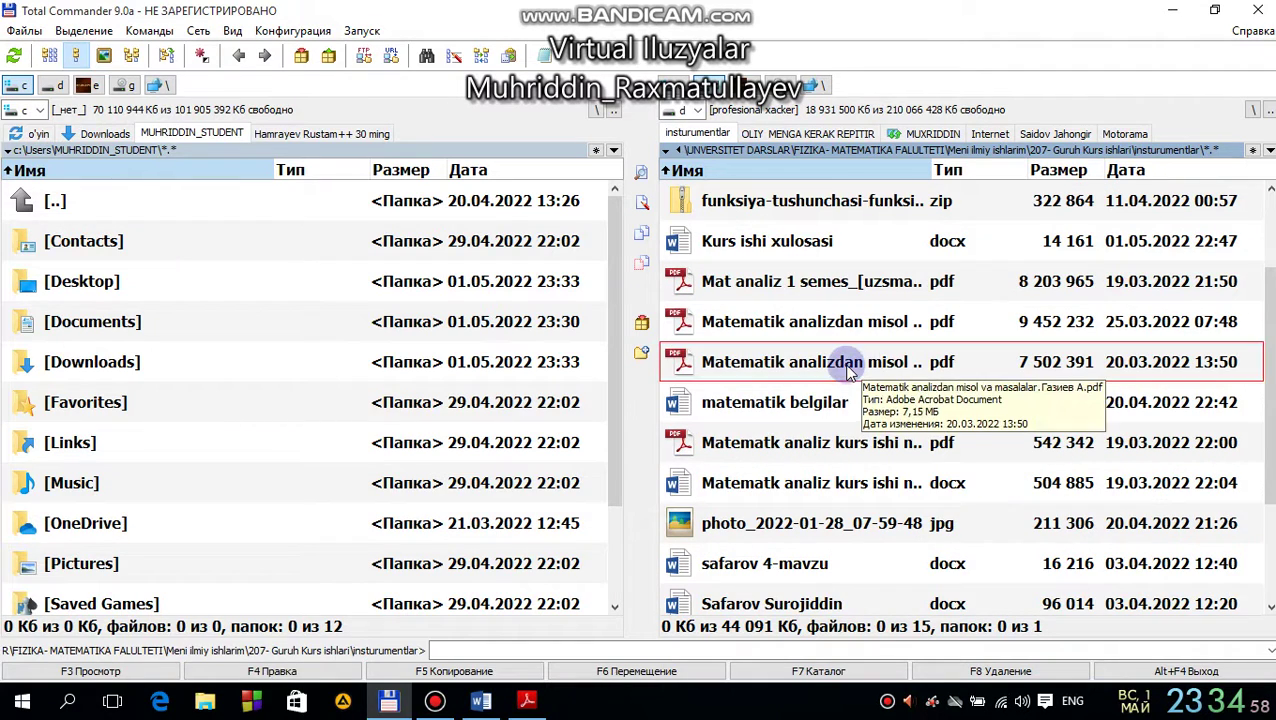
double_click(849, 361)
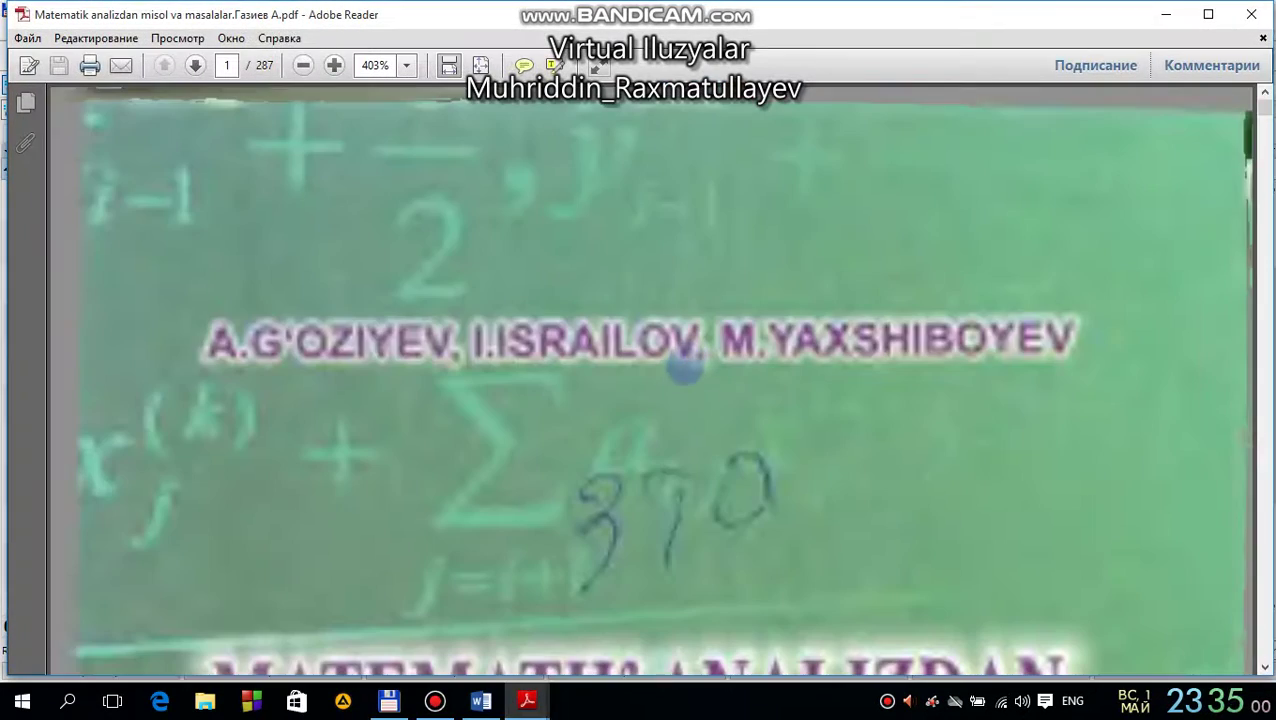
Examine the cover and the scanned text on the first pages of the Matematik analizdan misol va masalalar PDF.
scroll(683, 370, "down", 4)
scroll(698, 398, "down", 2, "ctrl")
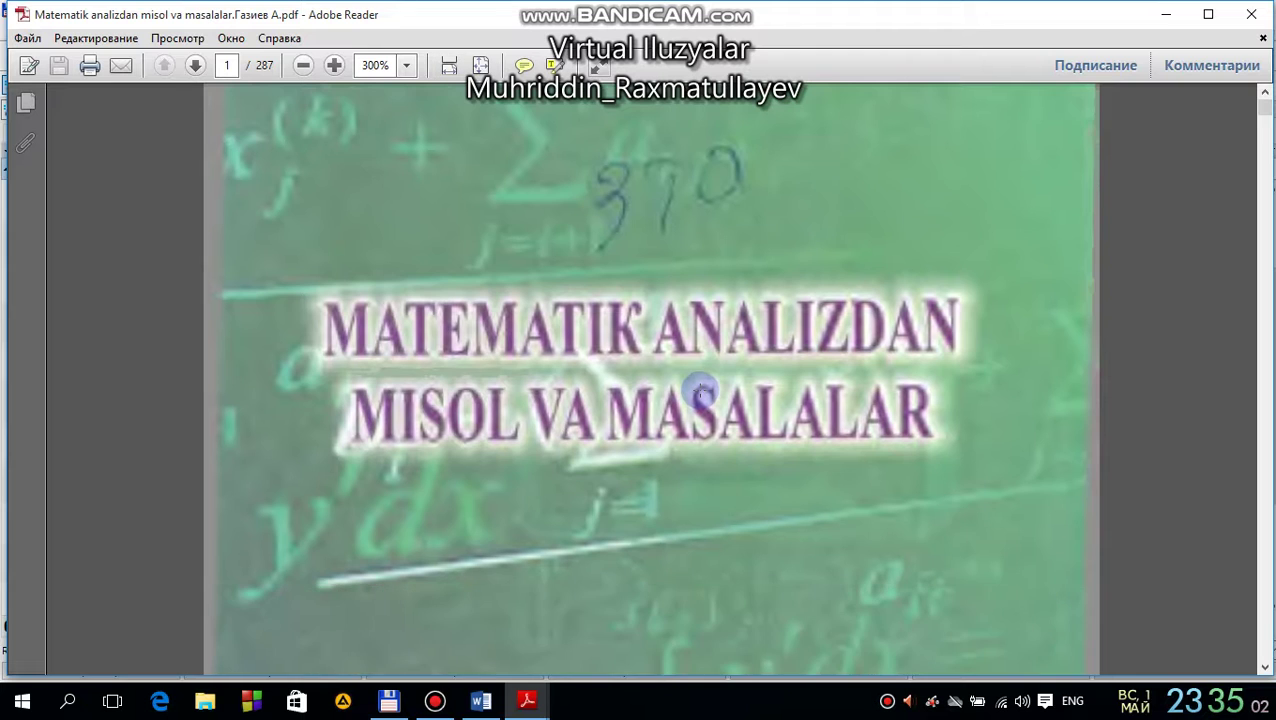
scroll(701, 392, "down", 1)
scroll(694, 385, "up", 4)
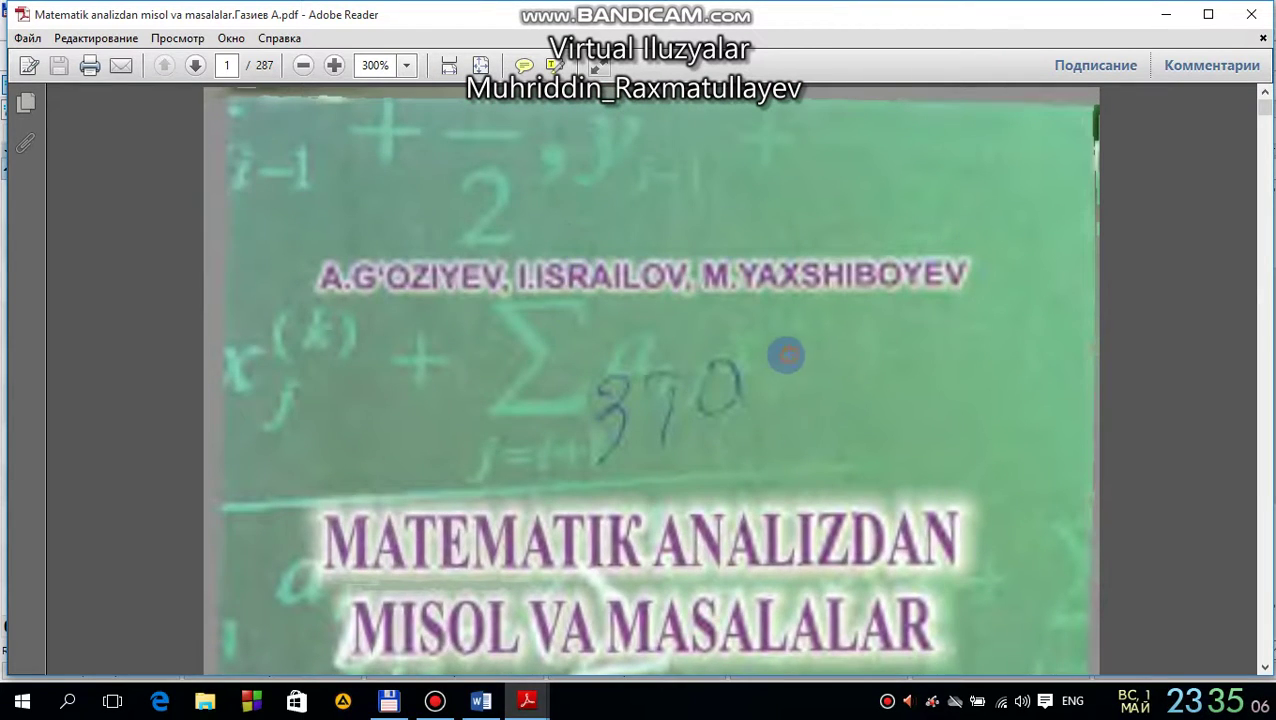
scroll(783, 358, "down", 10)
scroll(749, 353, "down", 6)
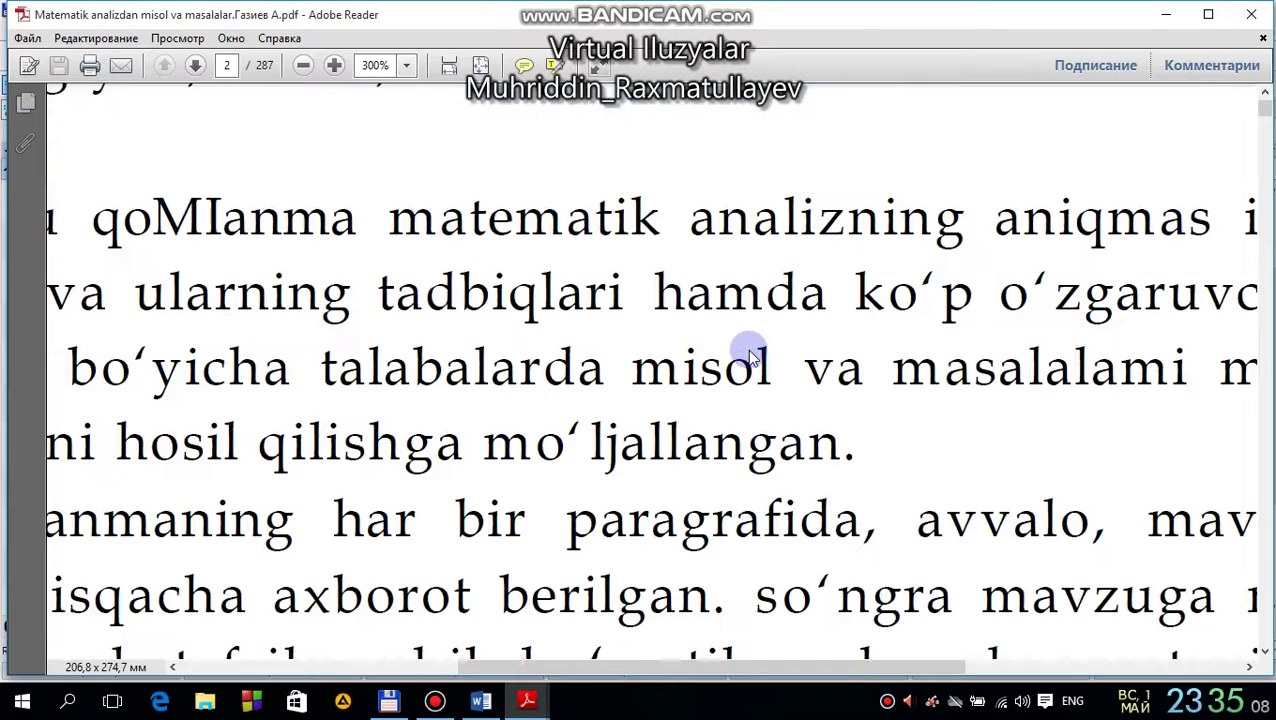
scroll(760, 340, "down", 1, "ctrl")
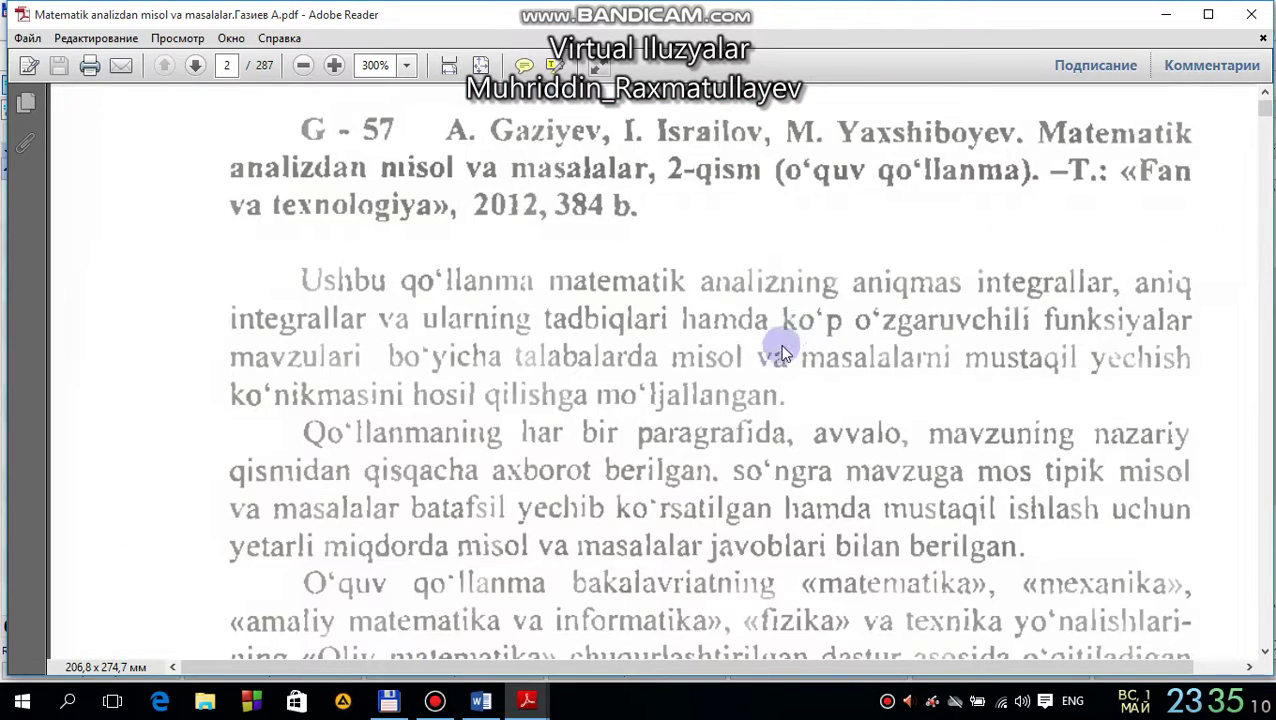
scroll(765, 341, "down", 1, "ctrl")
scroll(770, 343, "down", 3)
scroll(769, 335, "down", 8)
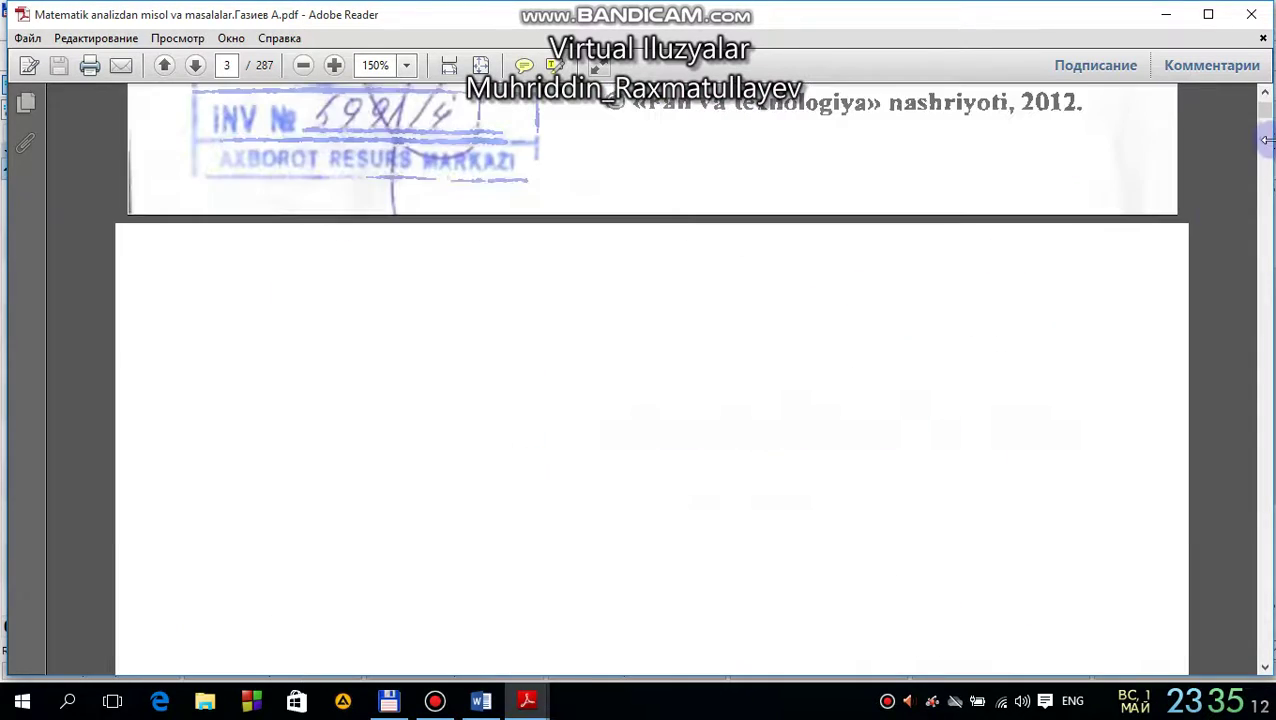
Examine the scanned formulas and worked solutions on pages 83 to 85 of the PDF.
scroll(1266, 155, "down", 1, "ctrl")
left_click_drag(1266, 155, 1256, 265)
scroll(590, 355, "down", 10)
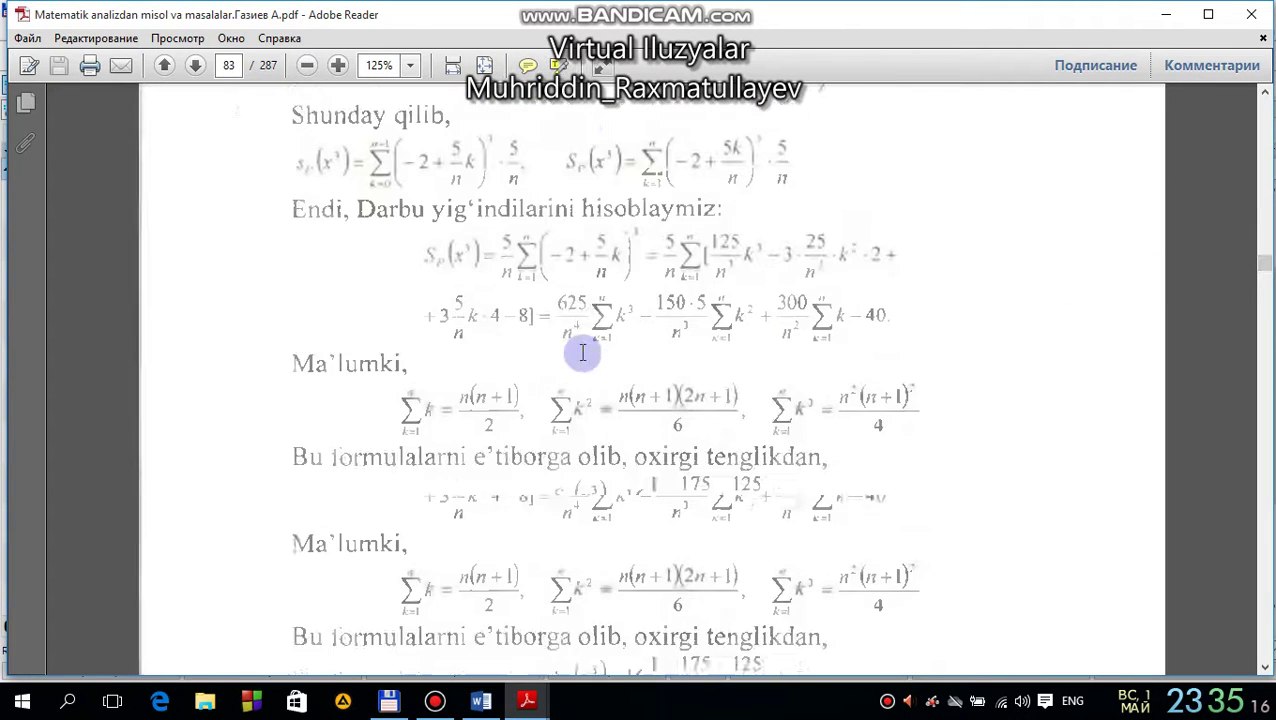
scroll(575, 338, "down", 8)
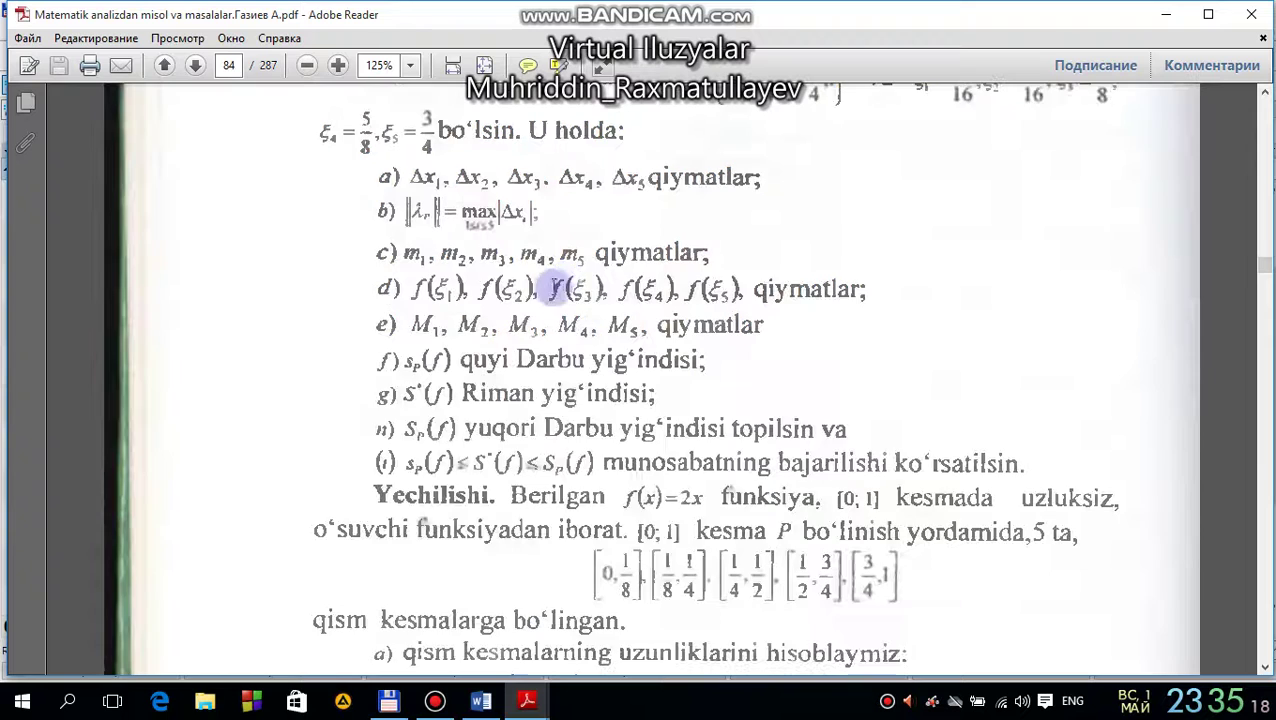
scroll(555, 398, "down", 6)
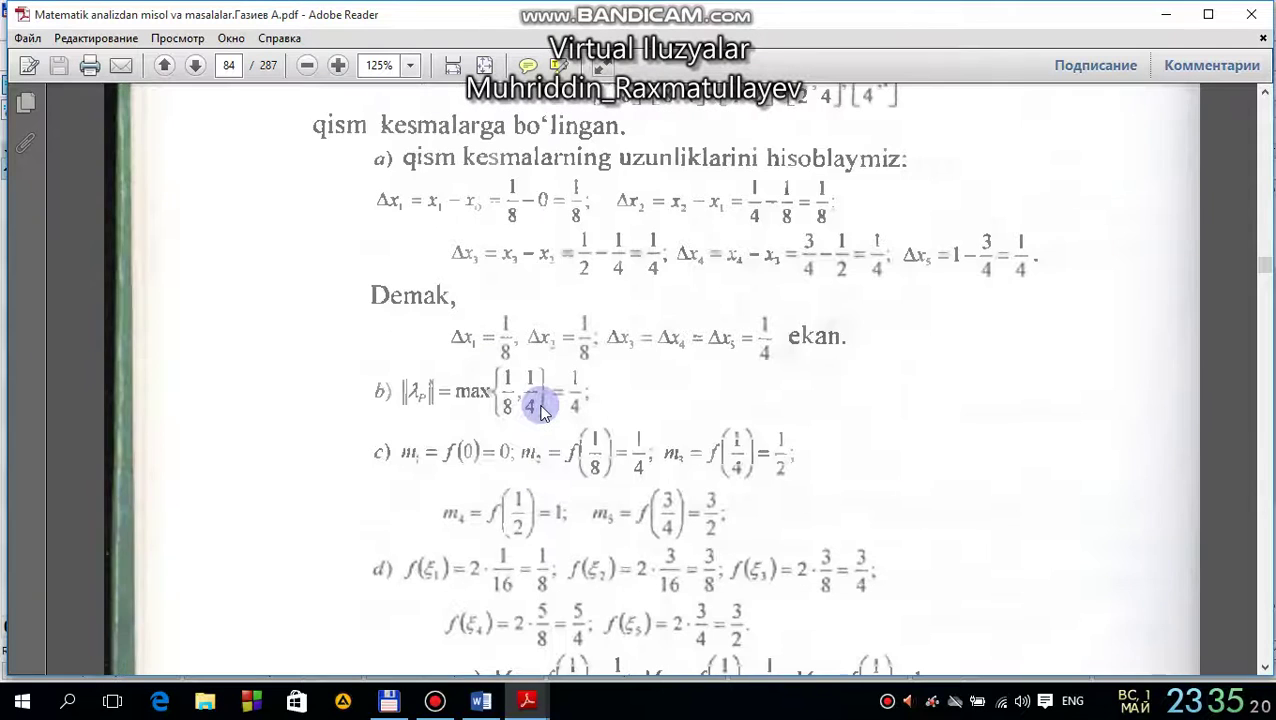
scroll(565, 460, "down", 10)
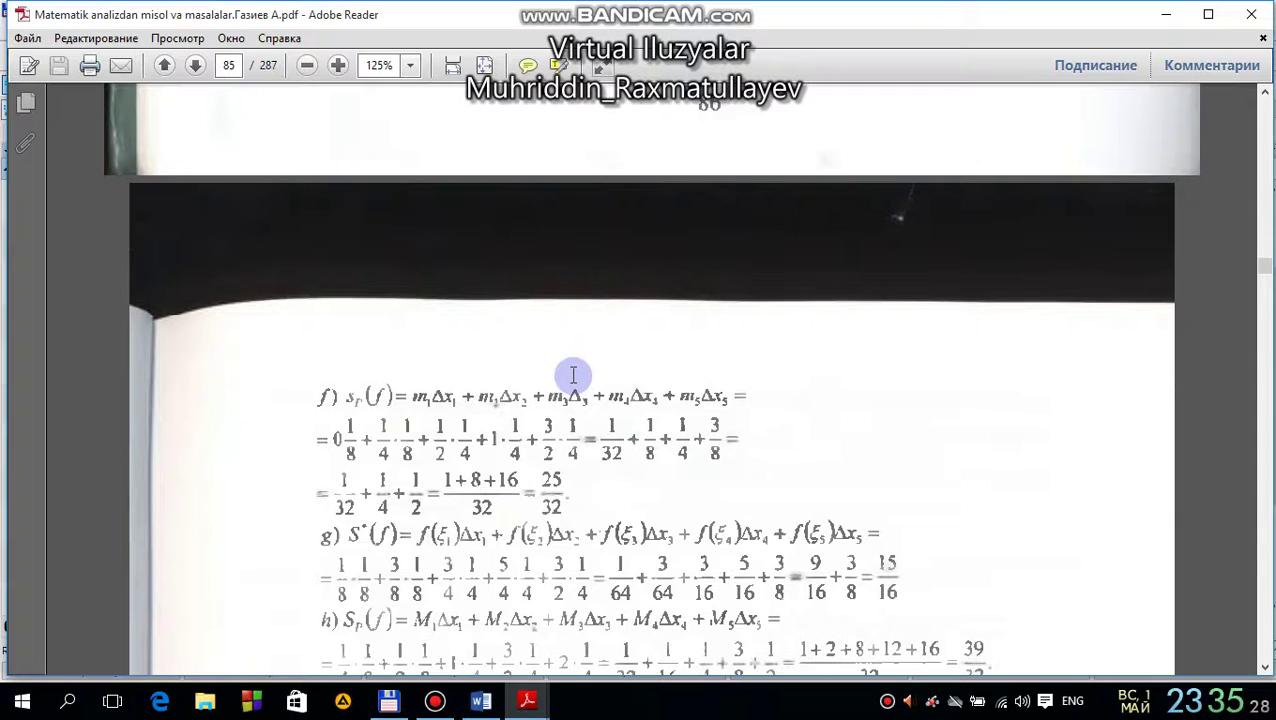
Close both open PDF files and minimize Total Commander.
left_click(1251, 14)
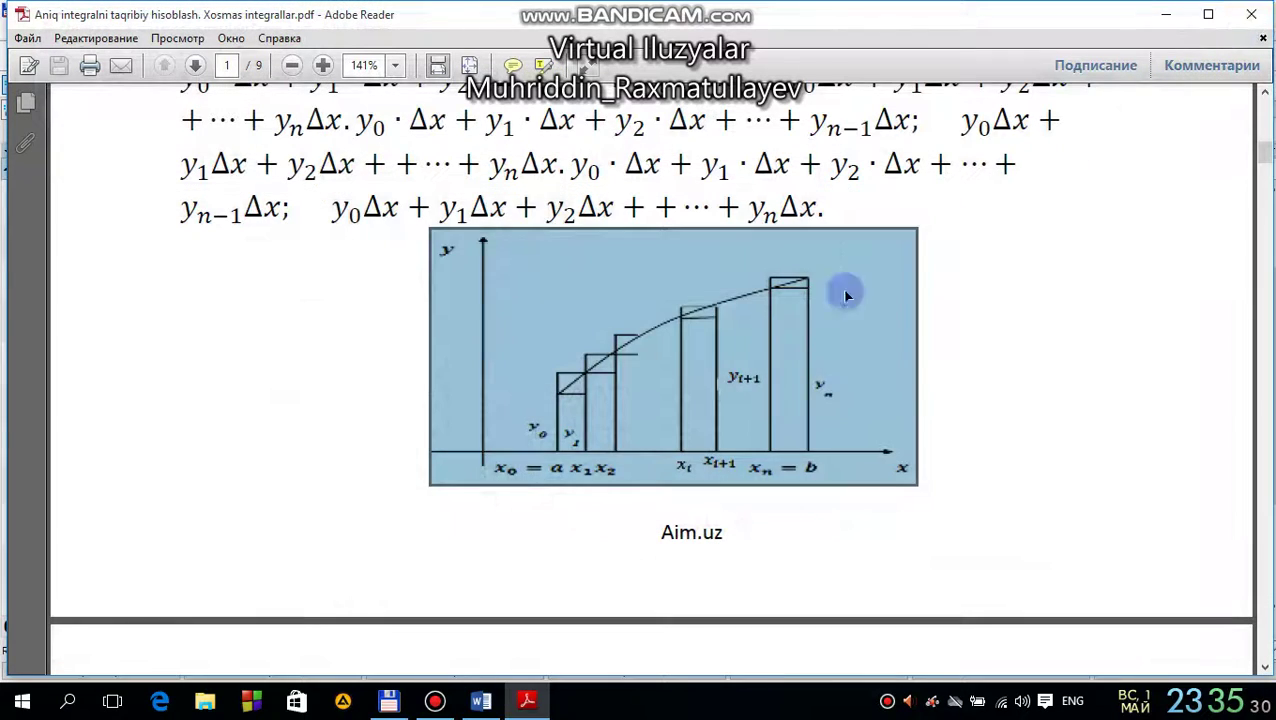
left_click(1240, 14)
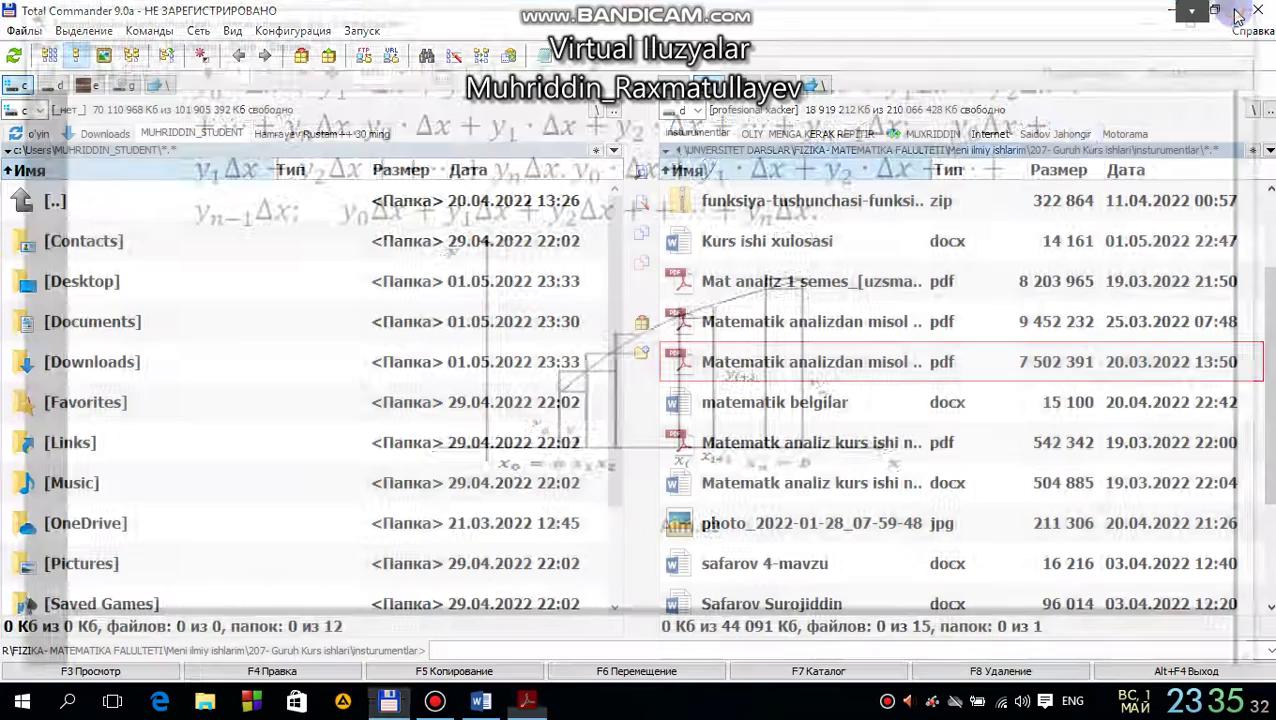
left_click(1172, 12)
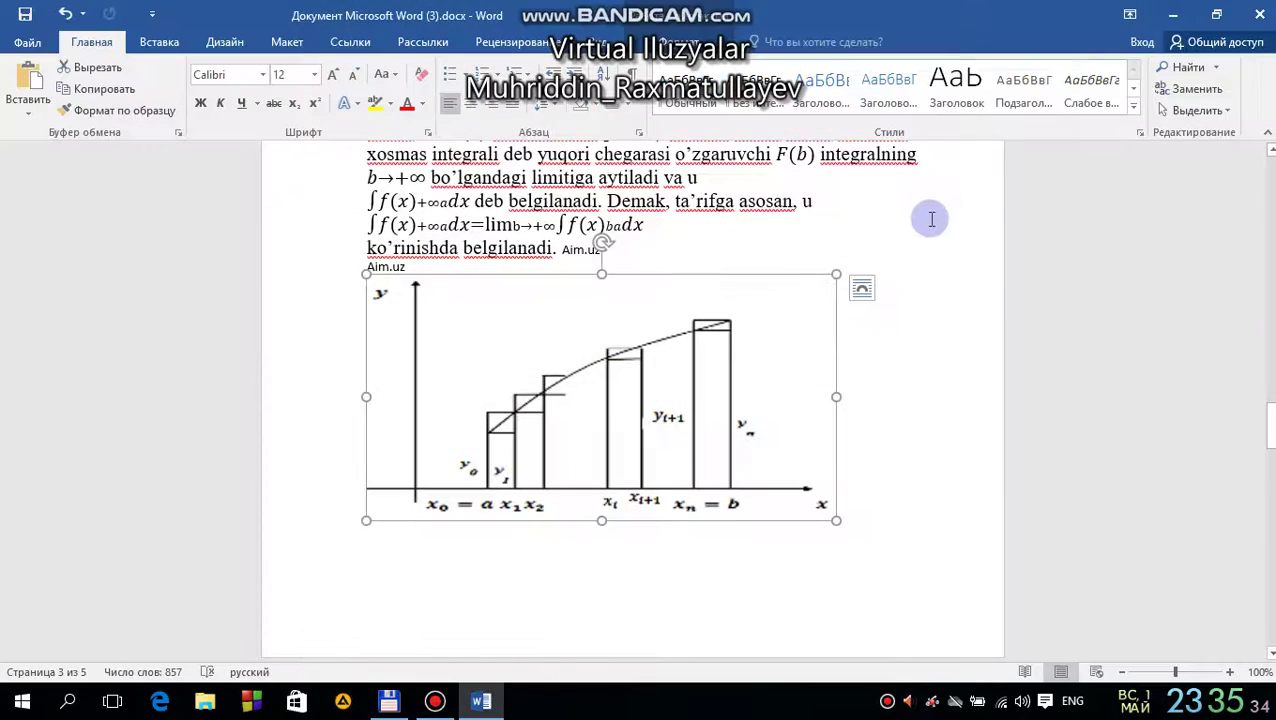
Close Документ Microsoft Word (3).docx without saving the changes and refresh the desktop.
left_click(1258, 14)
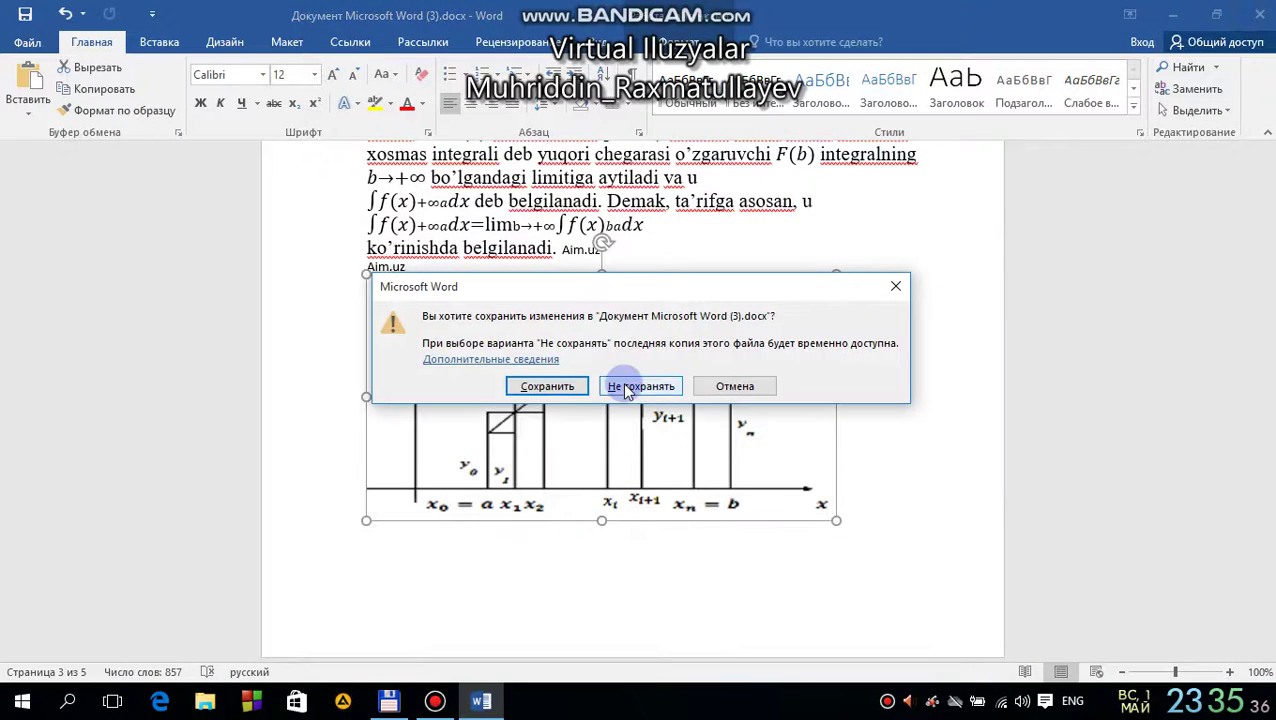
left_click(627, 388)
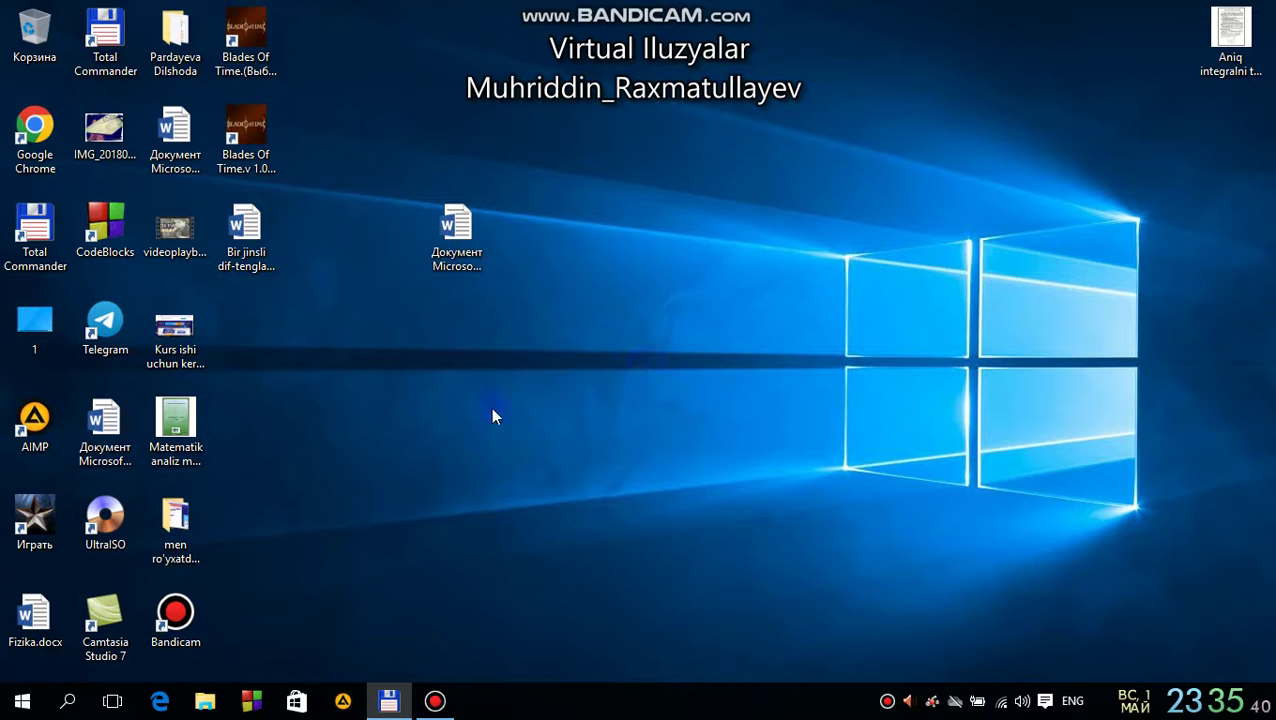
right_click(463, 341)
left_click(525, 427)
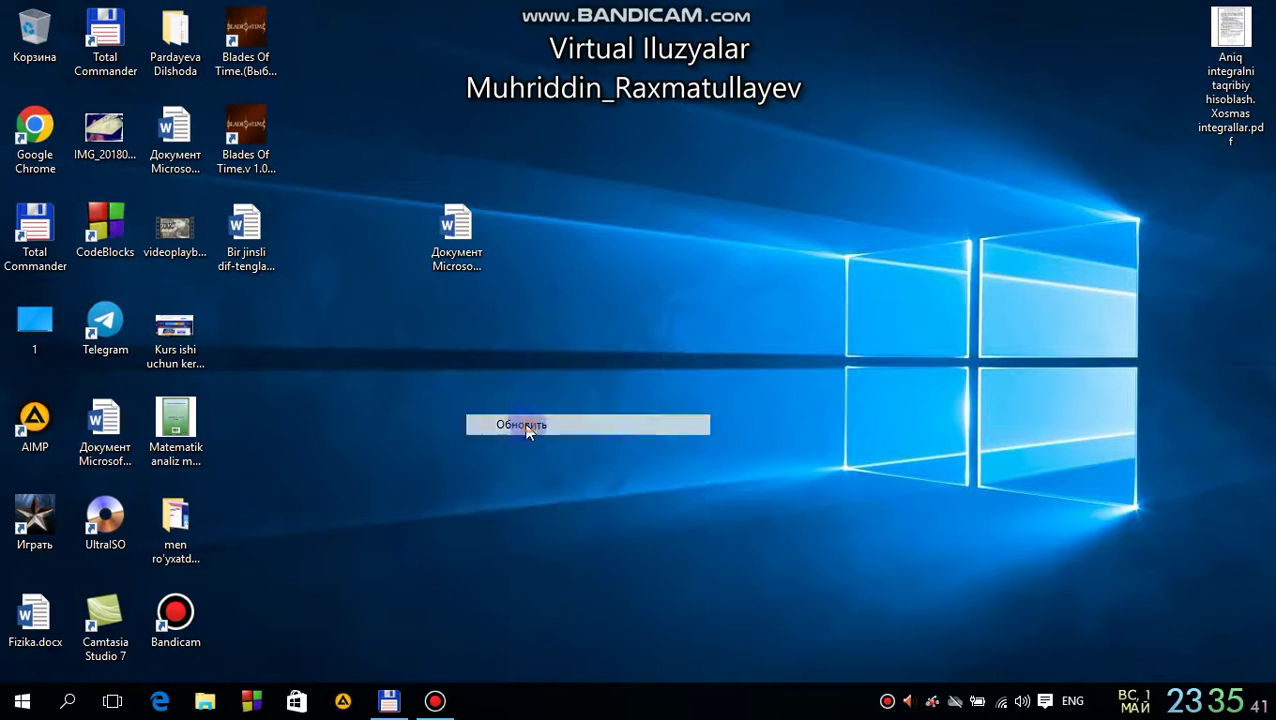
Open Google Chrome and go to the suggested abbyyfinereader.ru site for AbbY.
double_click(22, 172)
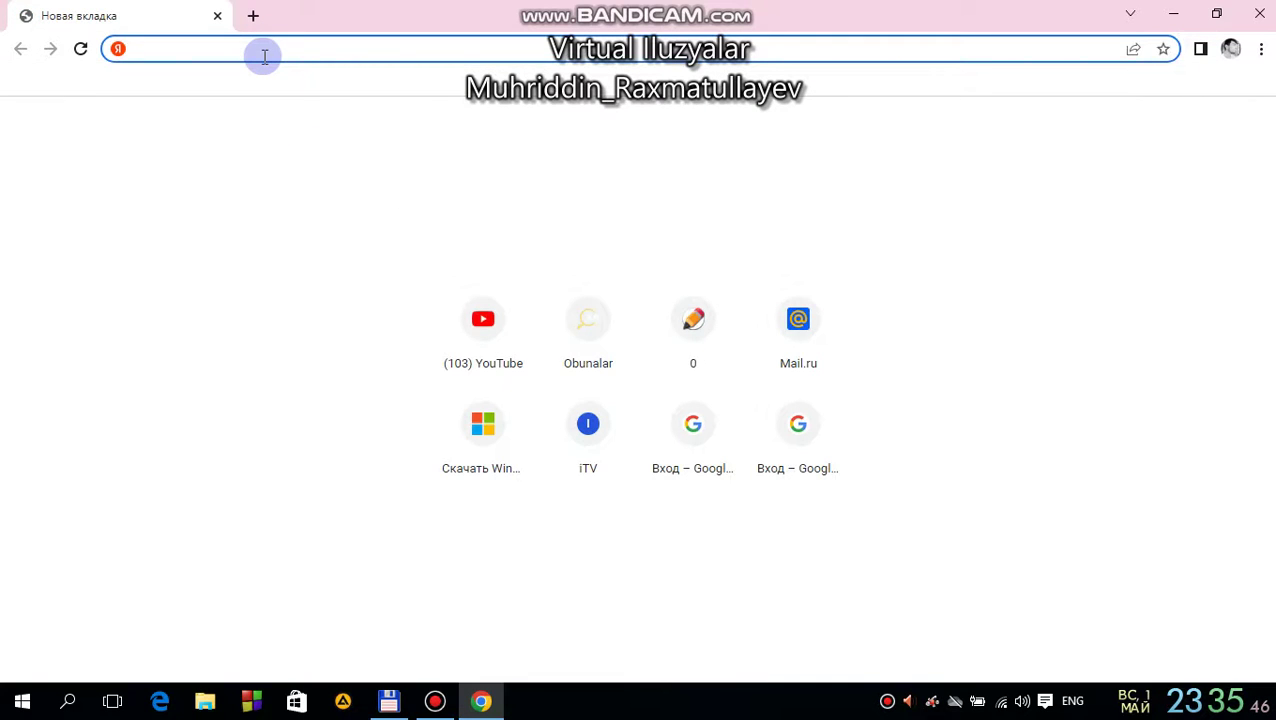
type("AbbY")
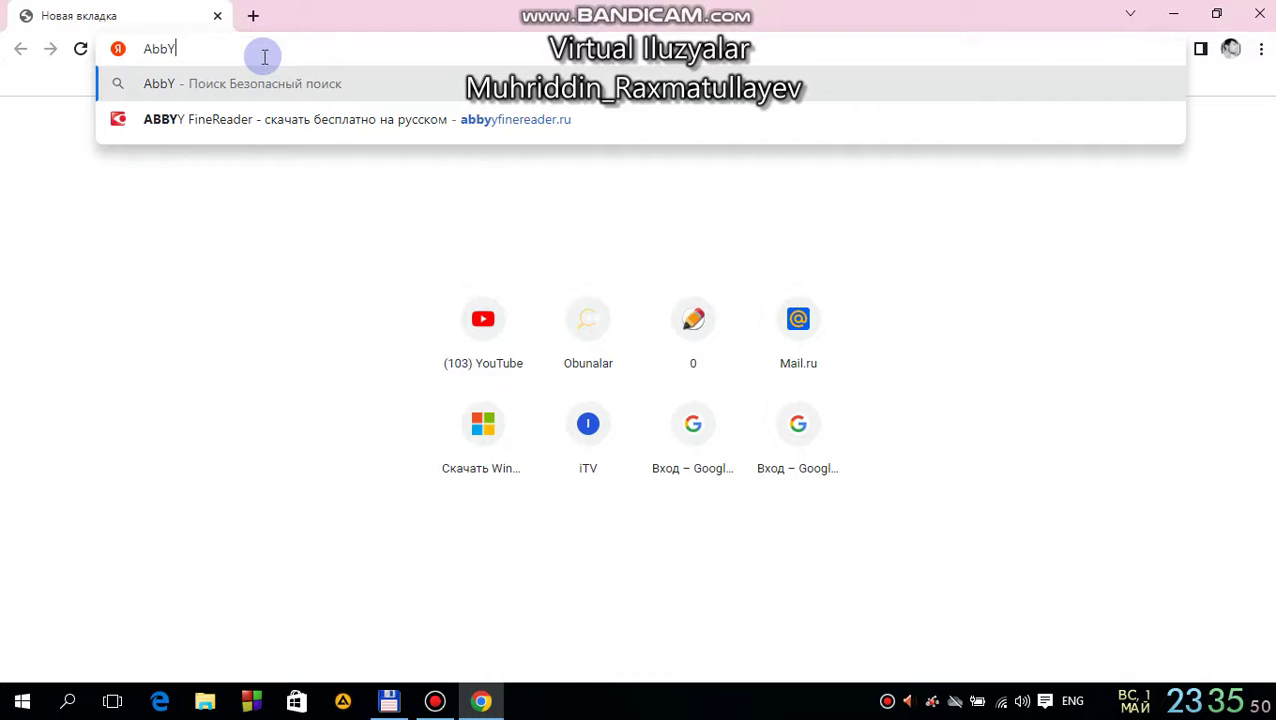
key("Down")
key("Return")
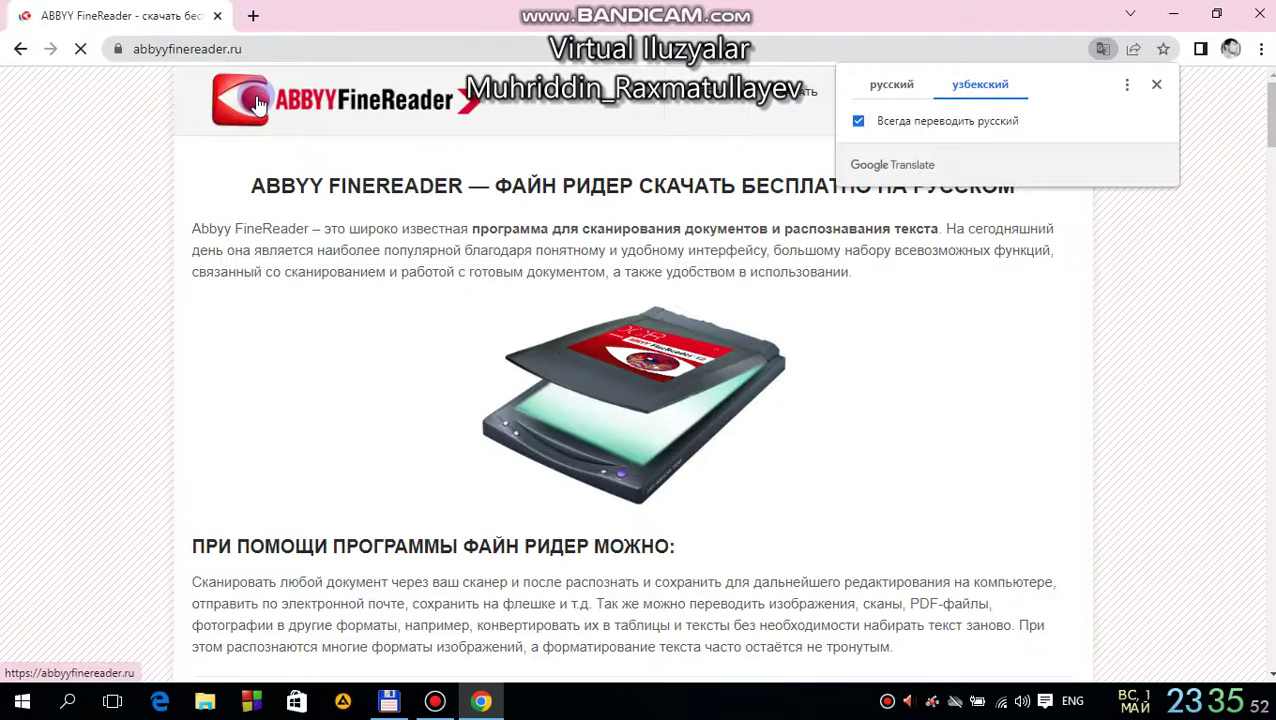
Search Yandex for Abbyy in a new tab and open the abbyyfinereader.ru result.
key("ctrl+t")
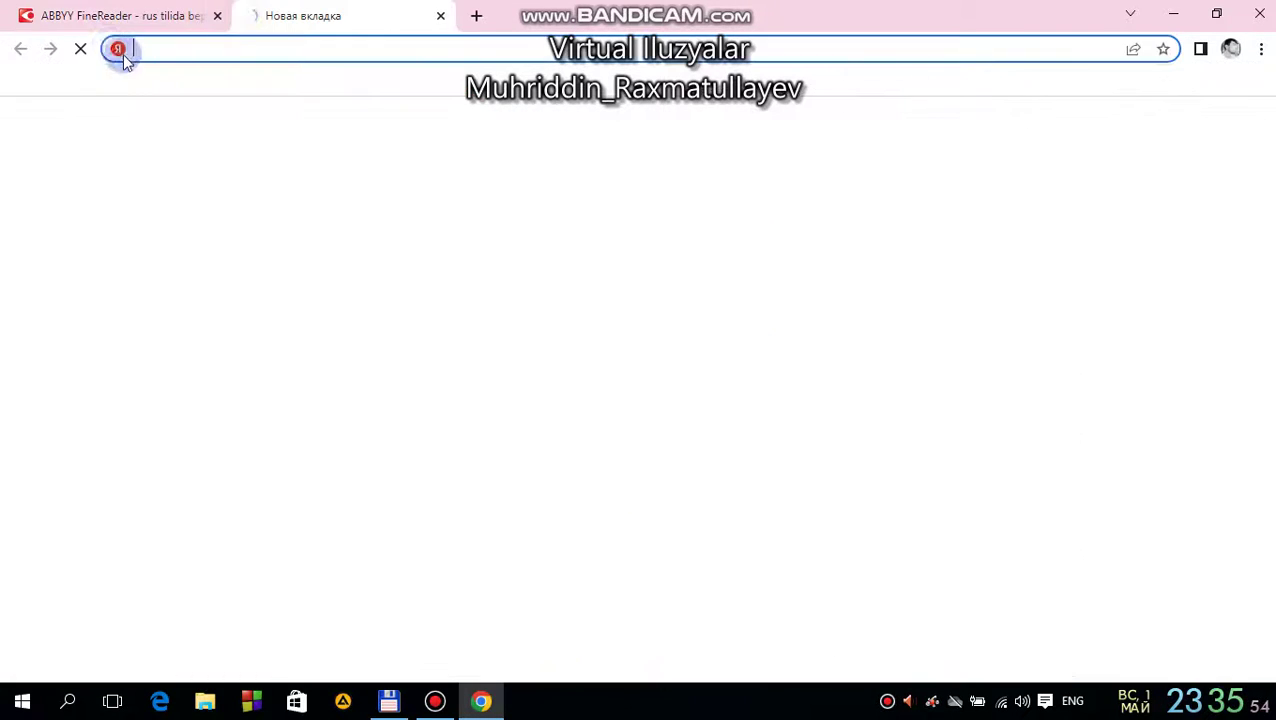
type("A")
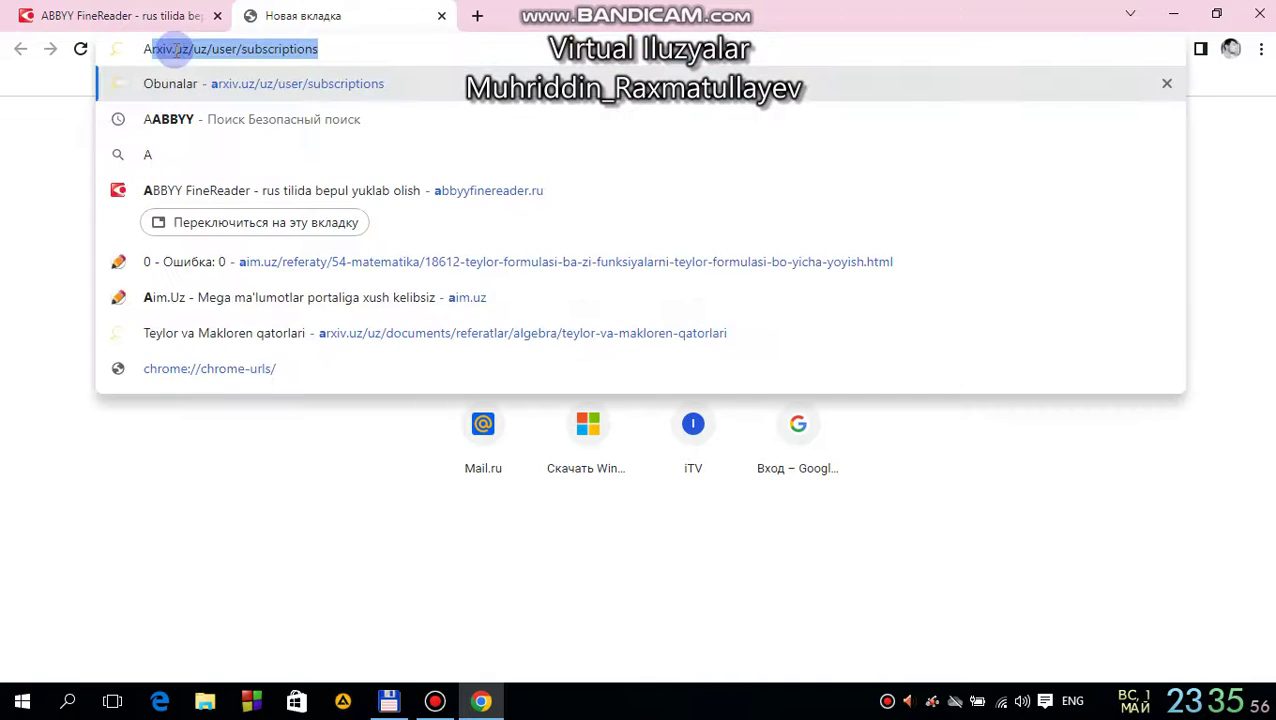
type("bbyy")
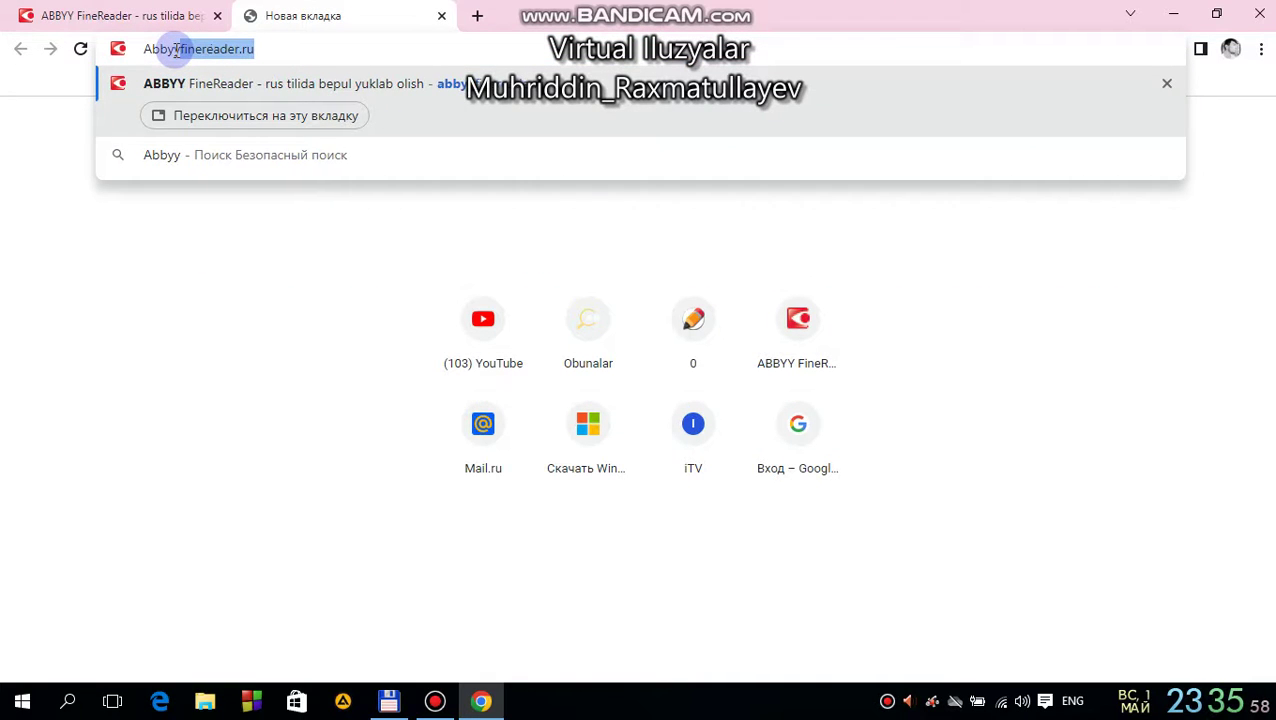
key("Delete")
key("Return")
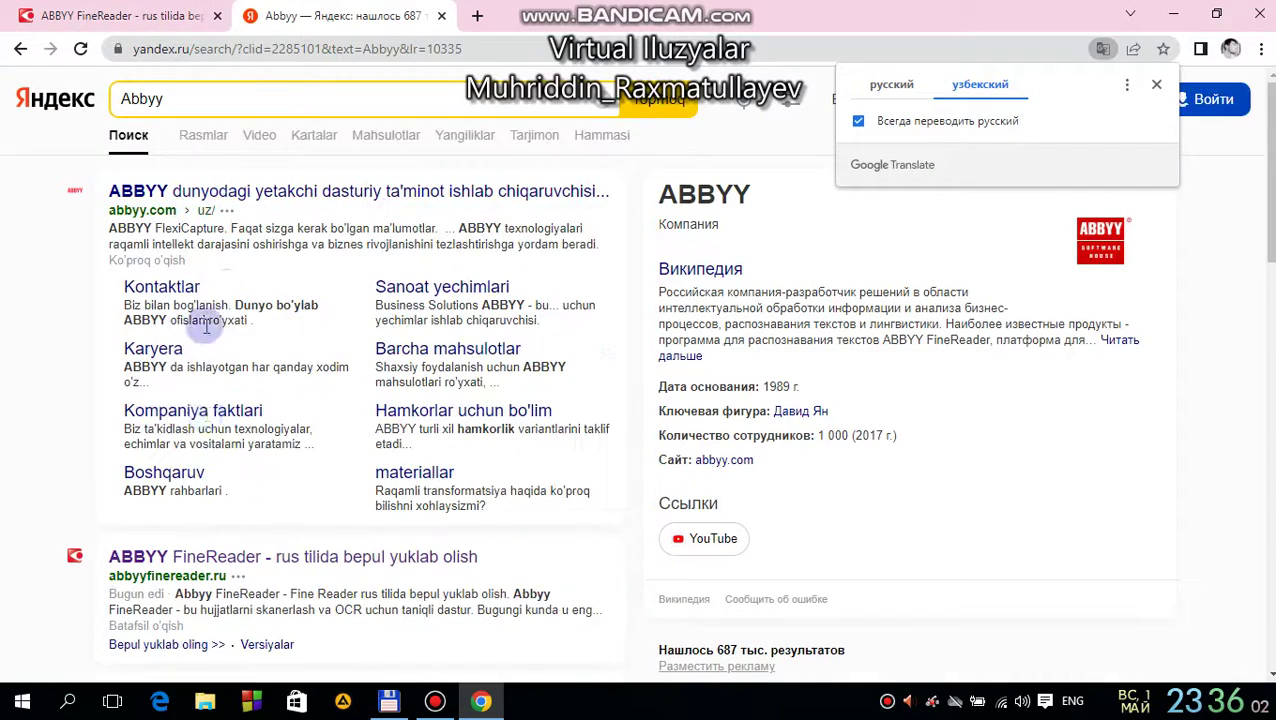
scroll(195, 420, "down", 2)
left_click(196, 462)
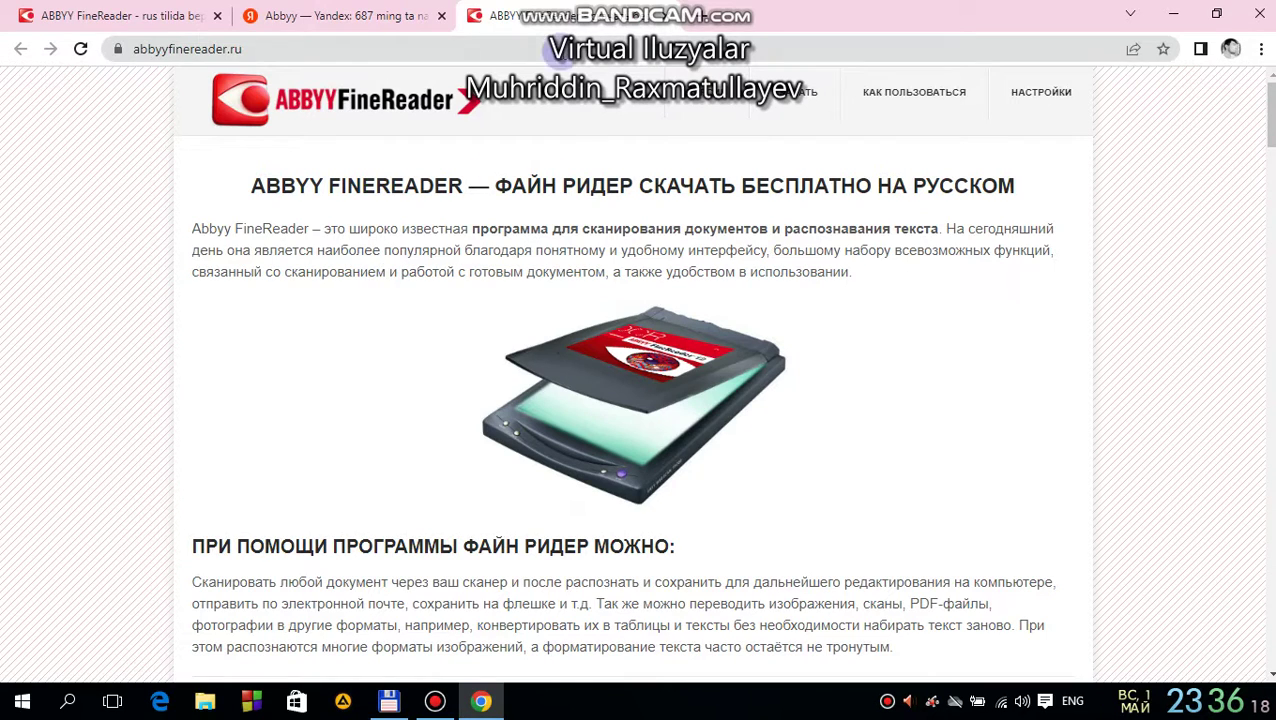
Close the browser and place Документ Microsoft Word (3).docx directly below the Aniq integralni PDF on the desktop.
left_click(1252, 18)
left_click_drag(456, 230, 1235, 155)
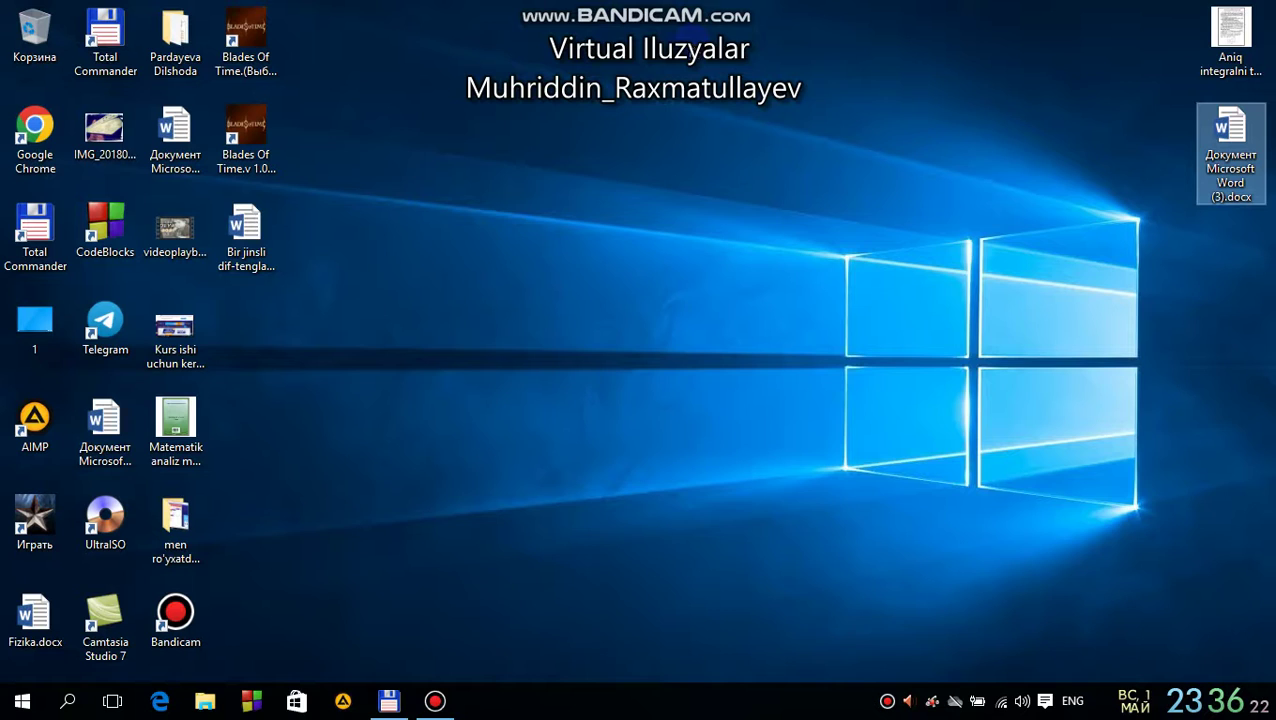